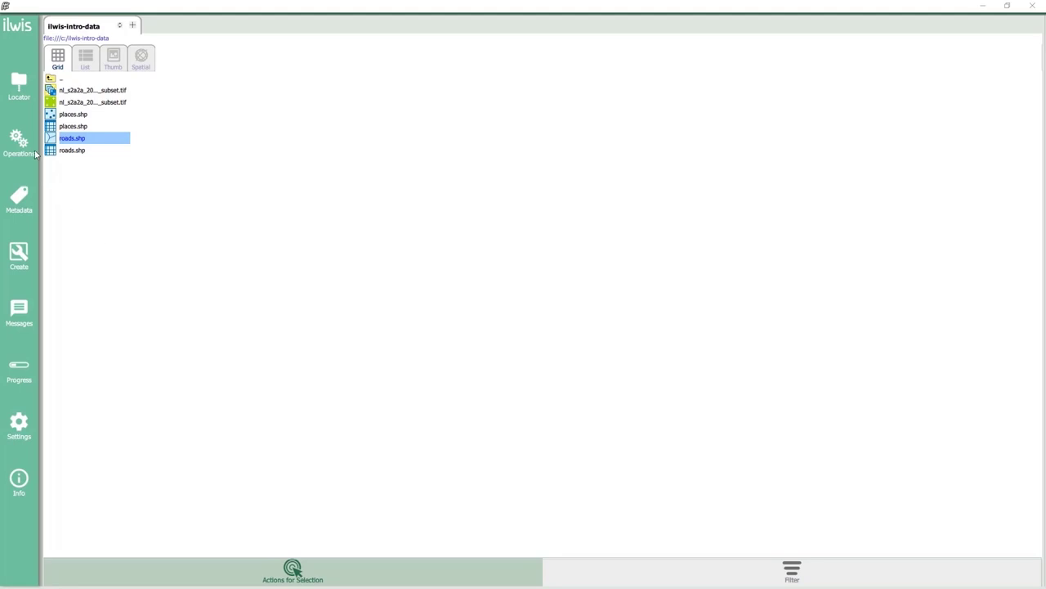
Step: Show the Locator panel, then the Operations panel, and scroll through the operations list
click(16, 91)
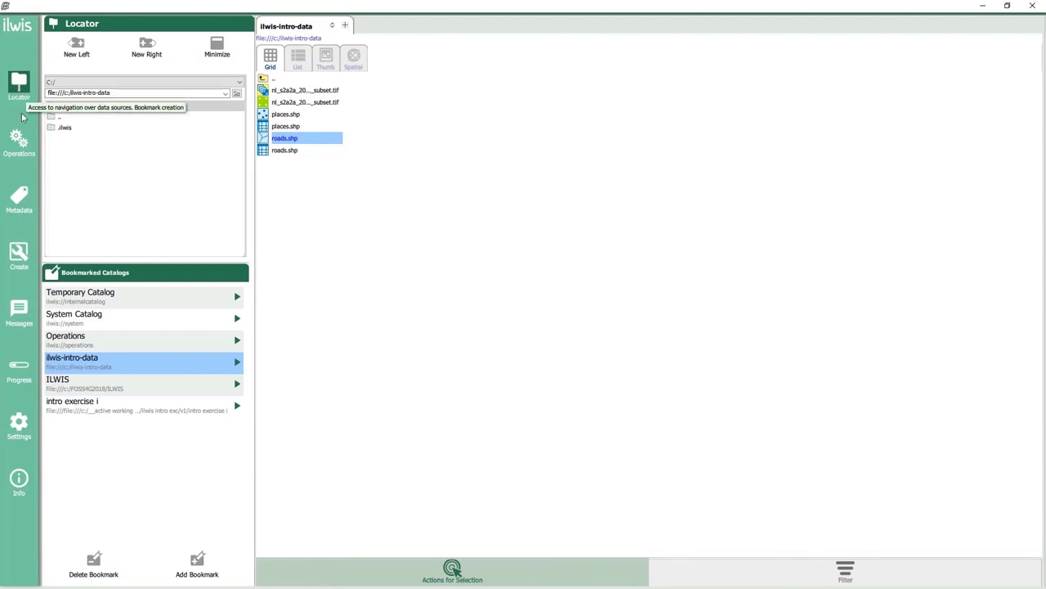
click(17, 144)
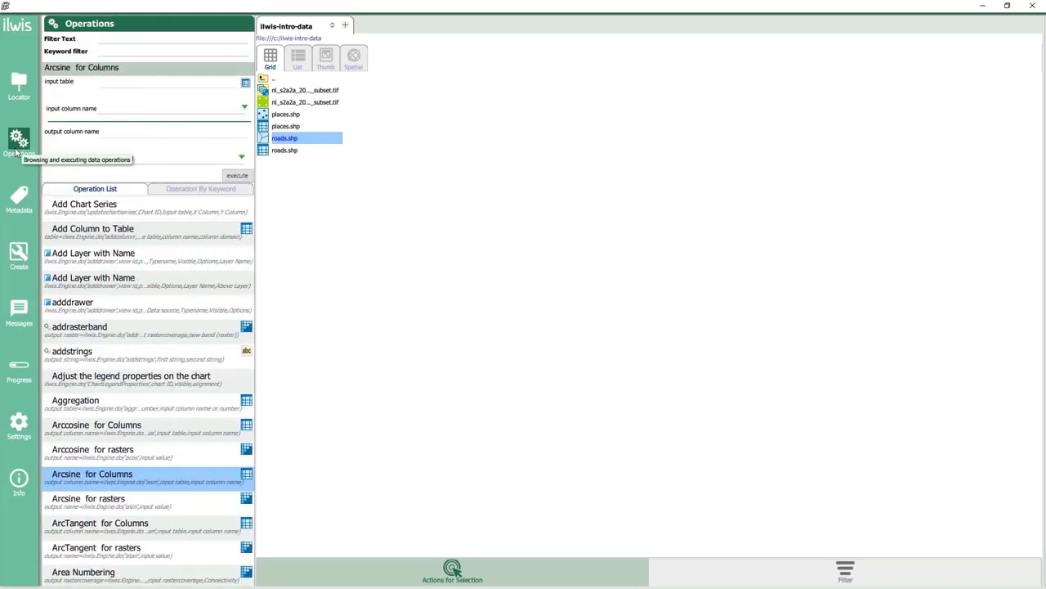
scroll(147, 321, down, 3)
scroll(147, 321, down, 3)
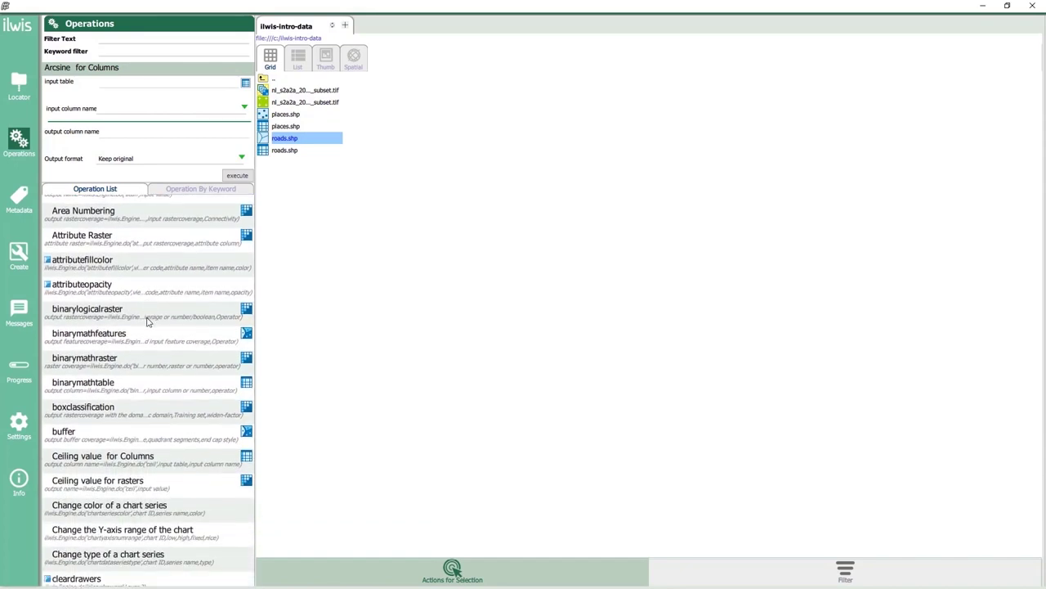
scroll(147, 321, down, 5)
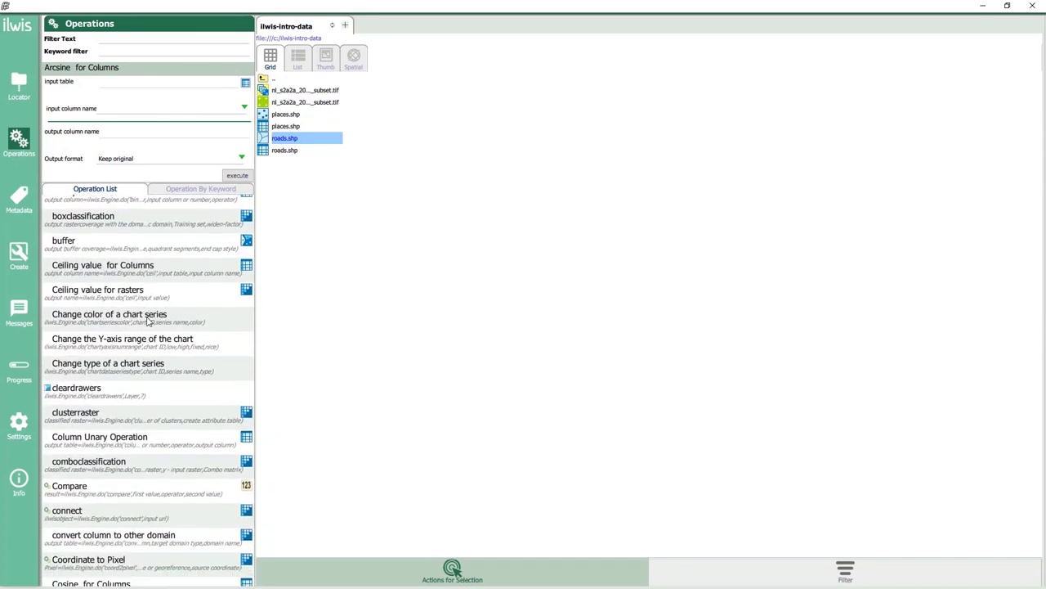
scroll(147, 322, down, 2)
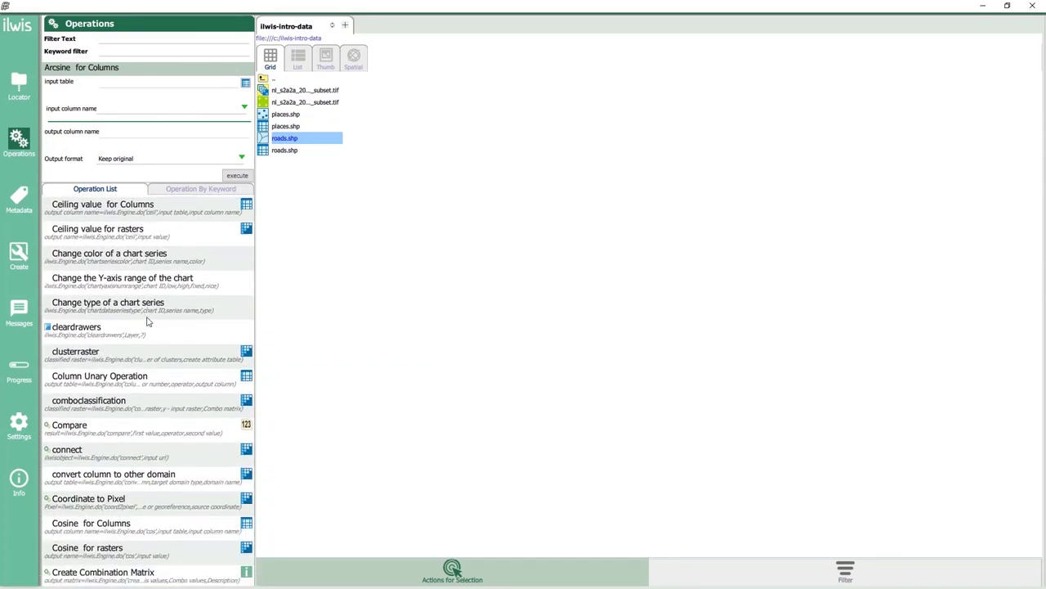
Step: Show the Actions for Selection and Filter panels, toggling the export actions
click(454, 578)
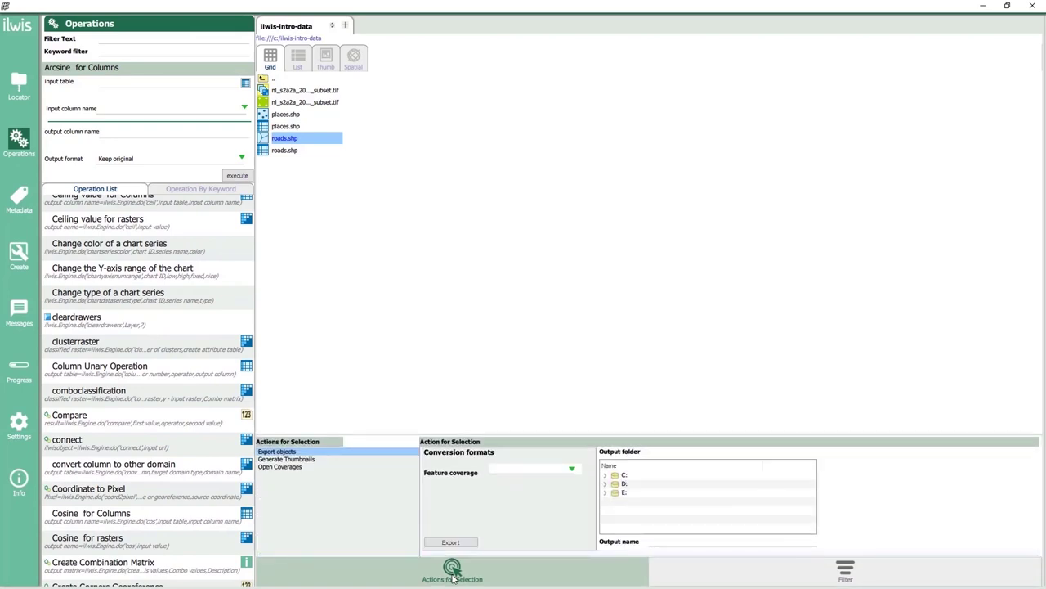
click(845, 572)
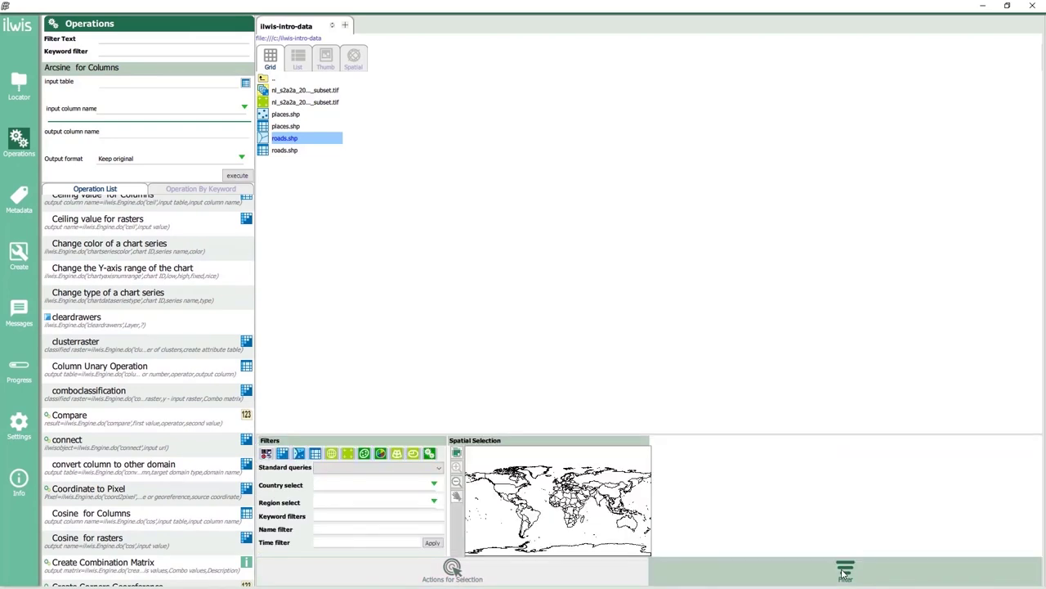
click(454, 570)
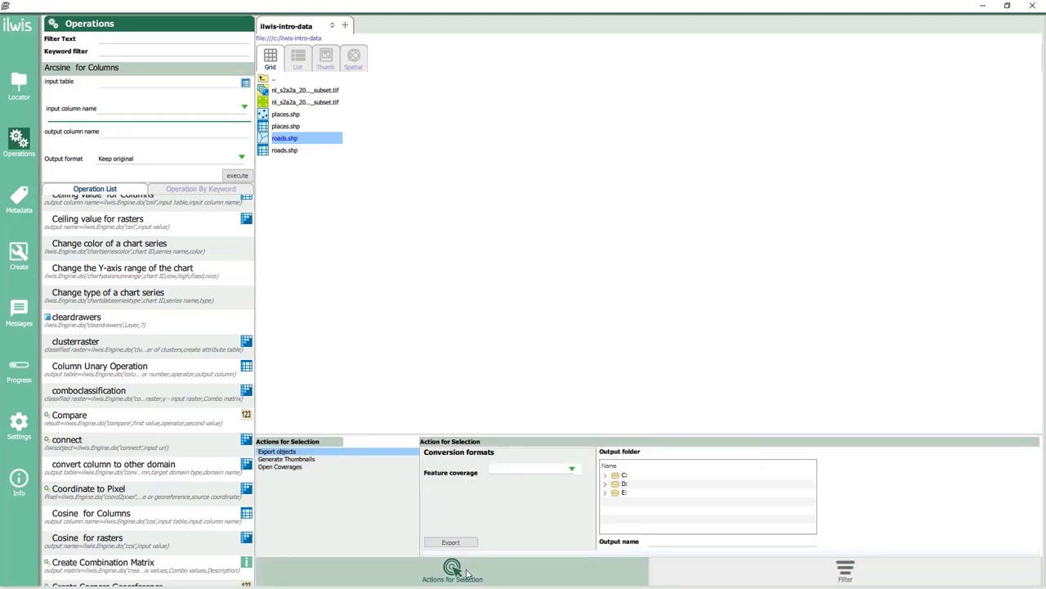
click(467, 572)
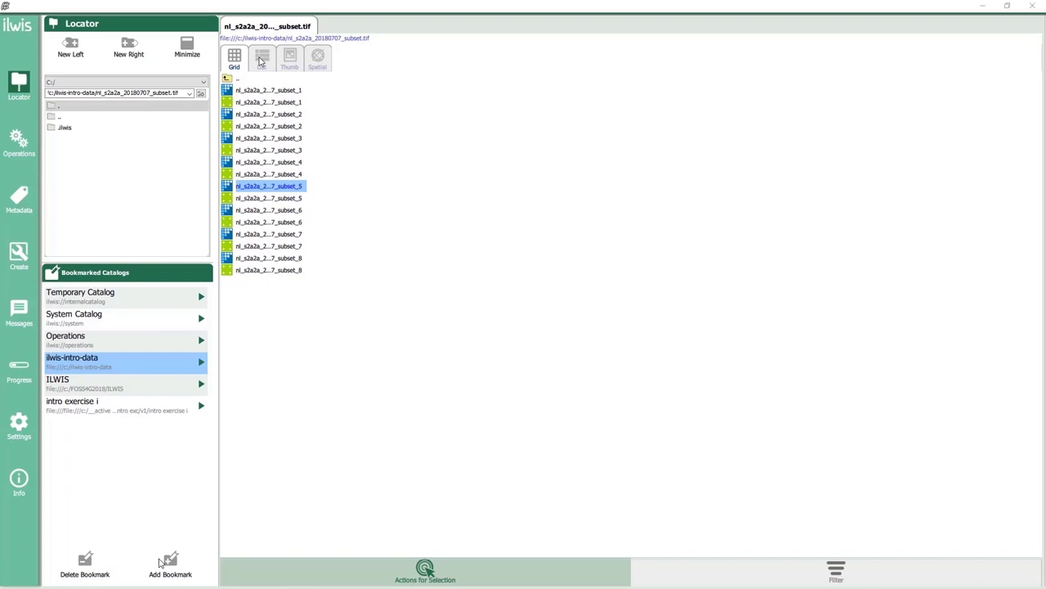
click(261, 61)
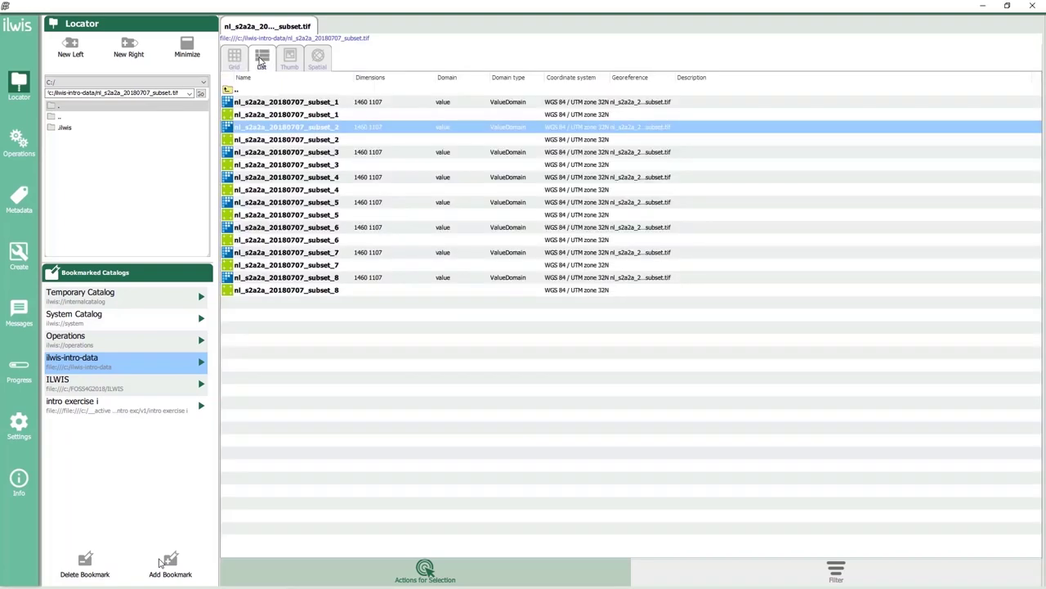
click(291, 63)
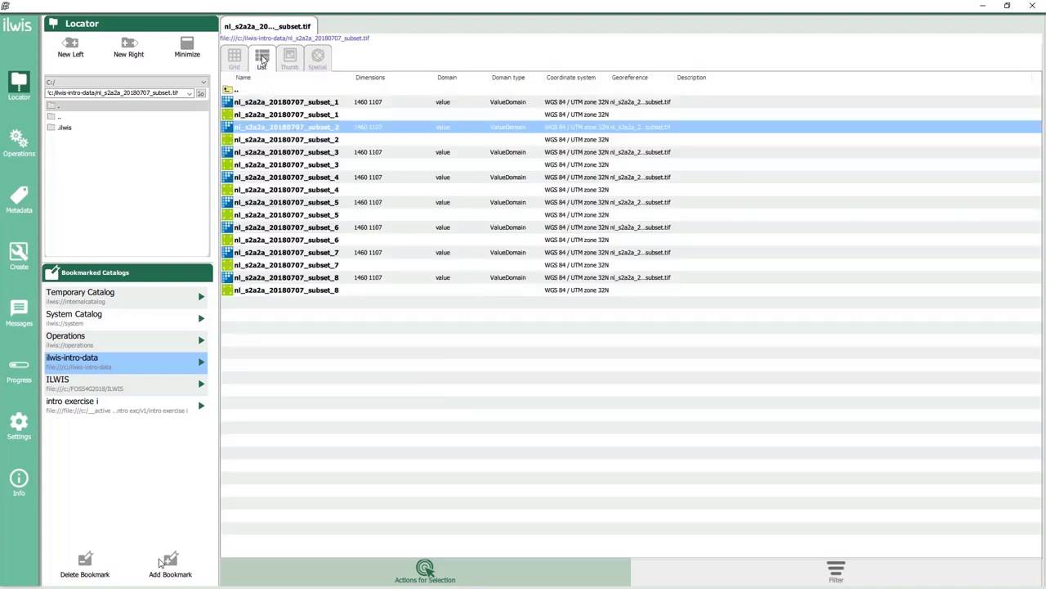
click(263, 59)
click(235, 59)
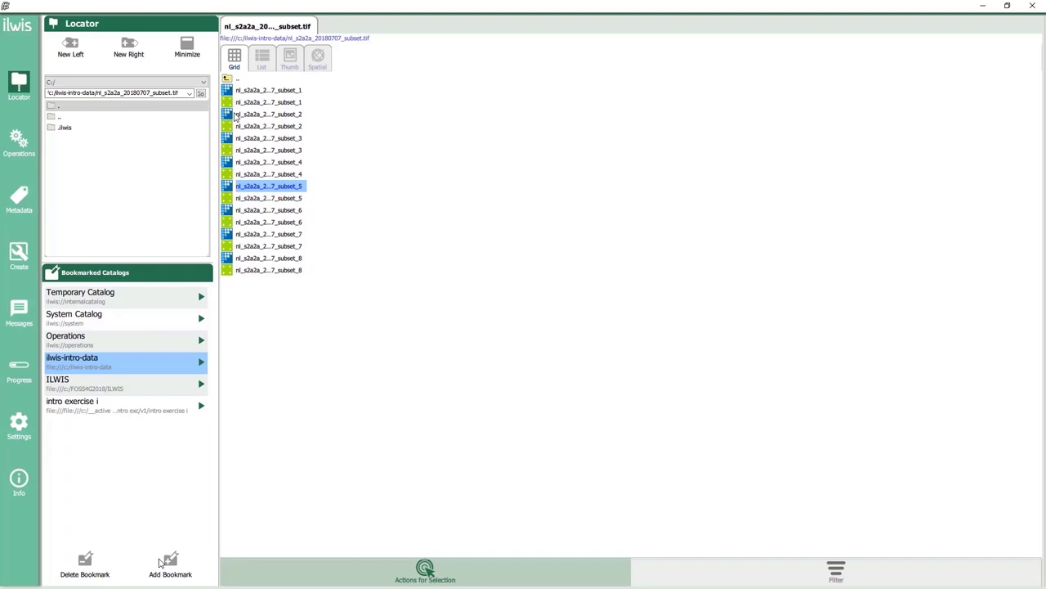
click(237, 115)
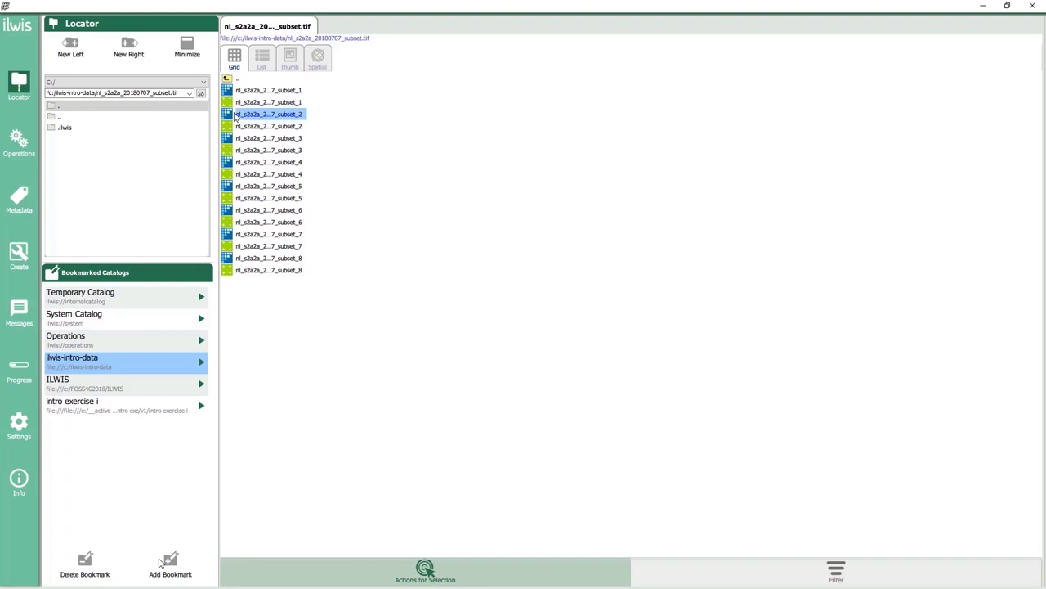
Step: Open subset_2 as a map, widen the map viewer and zoom in
double_click(236, 115)
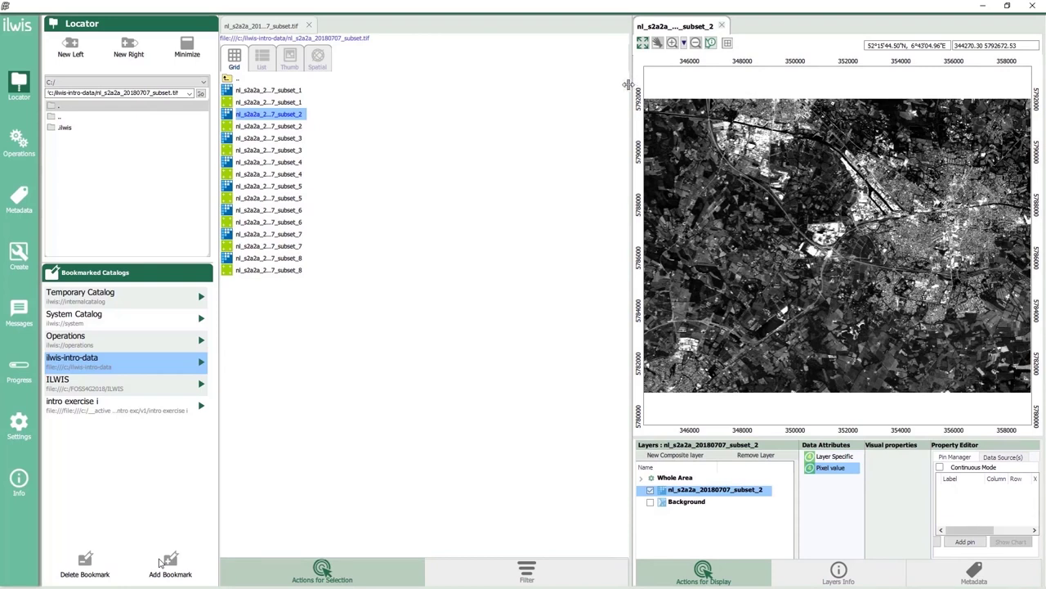
drag(627, 84, 388, 114)
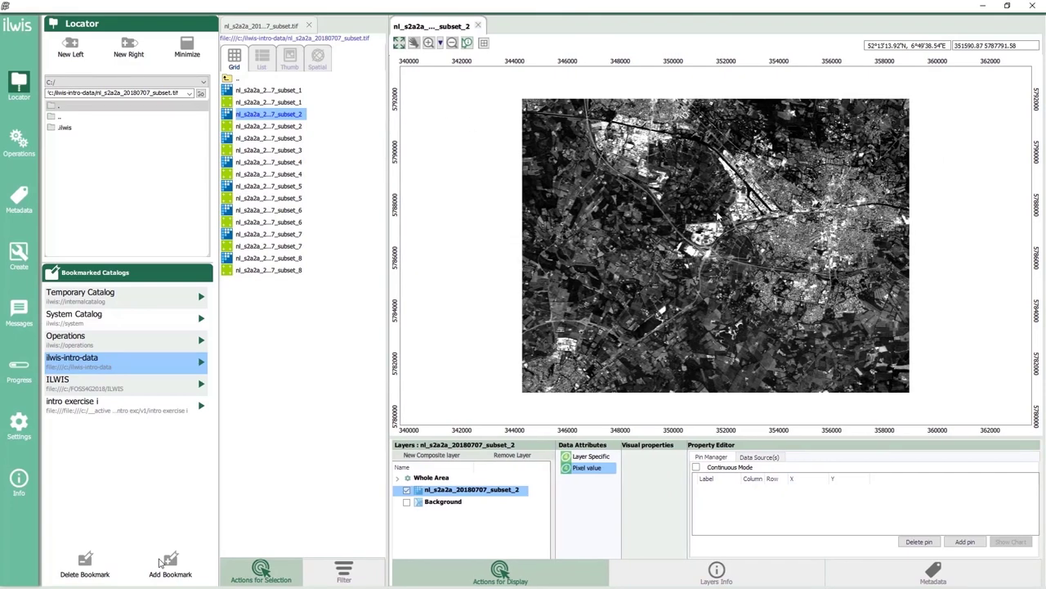
scroll(718, 215, up, 2)
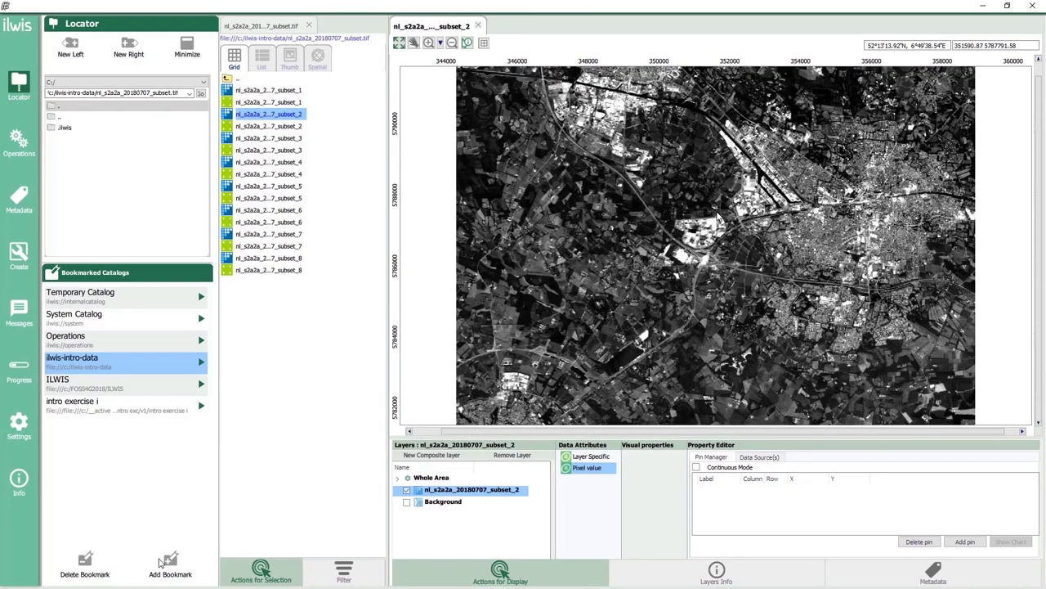
scroll(718, 216, up, 2)
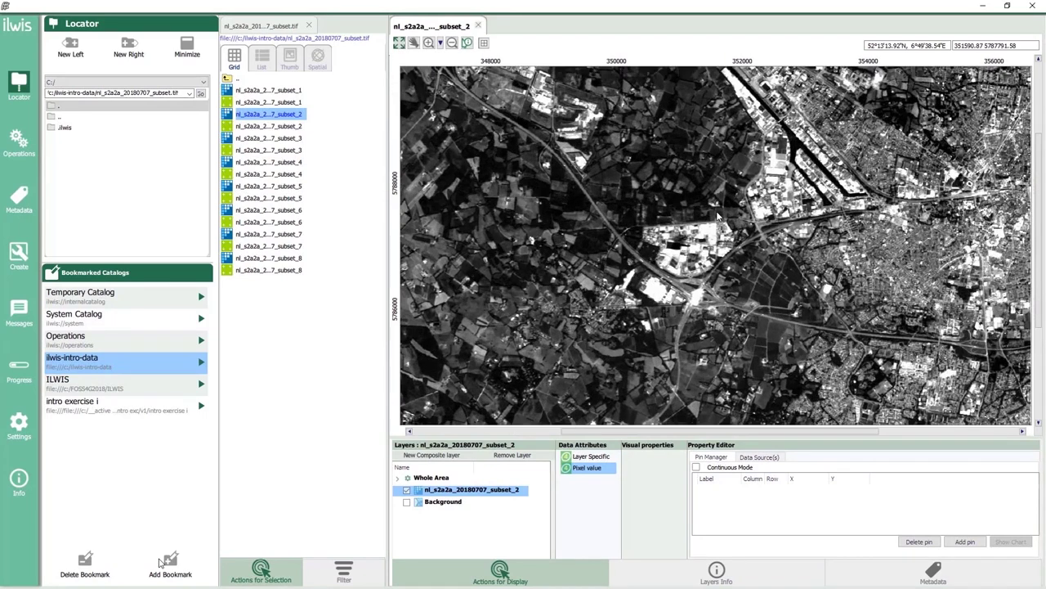
scroll(718, 215, up, 1)
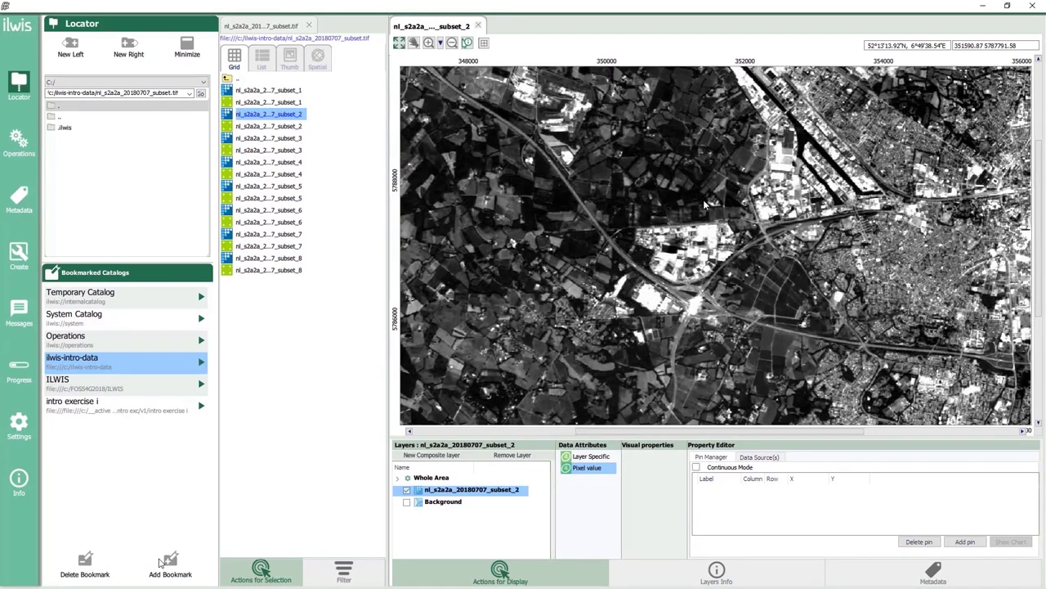
Step: Pan and zoom the subset_2 map to centre the town
click(413, 42)
drag(776, 214, 589, 257)
drag(837, 249, 790, 291)
scroll(807, 287, up, 1)
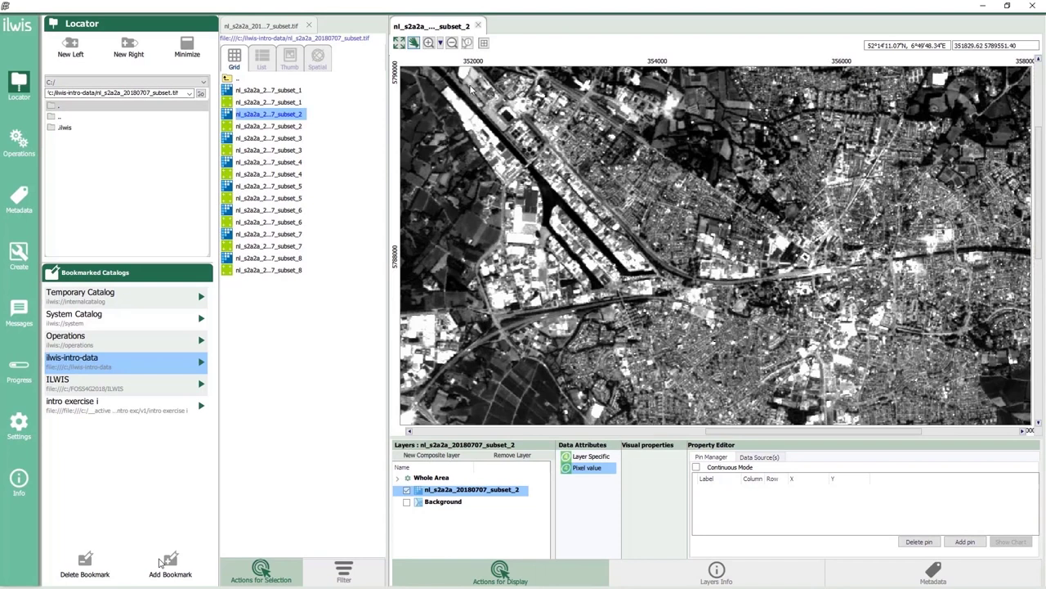
click(467, 43)
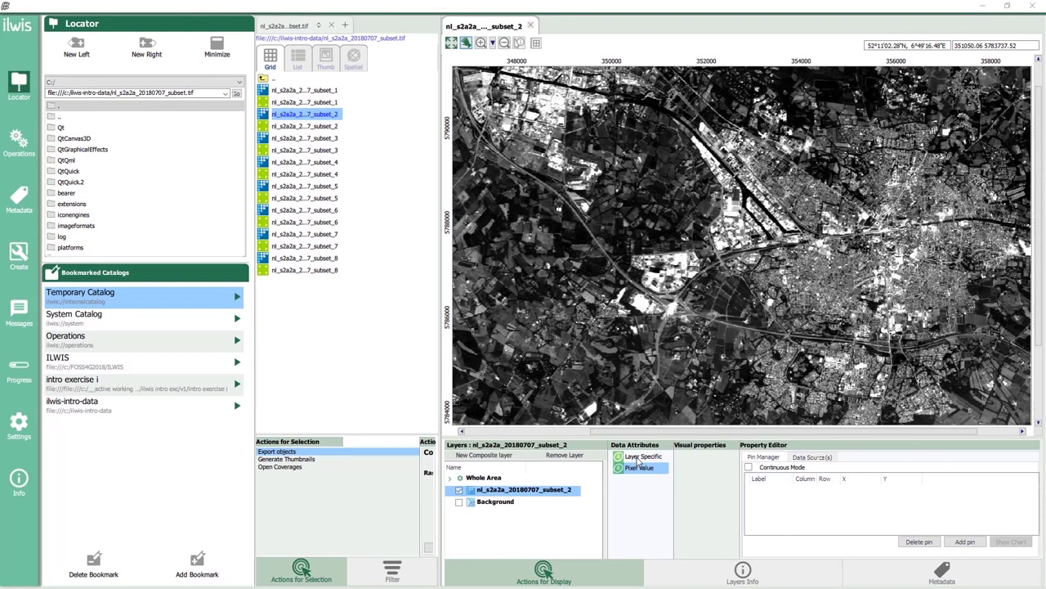
Step: View the subset_2 layer info and make the image partly transparent via Opacity
click(637, 459)
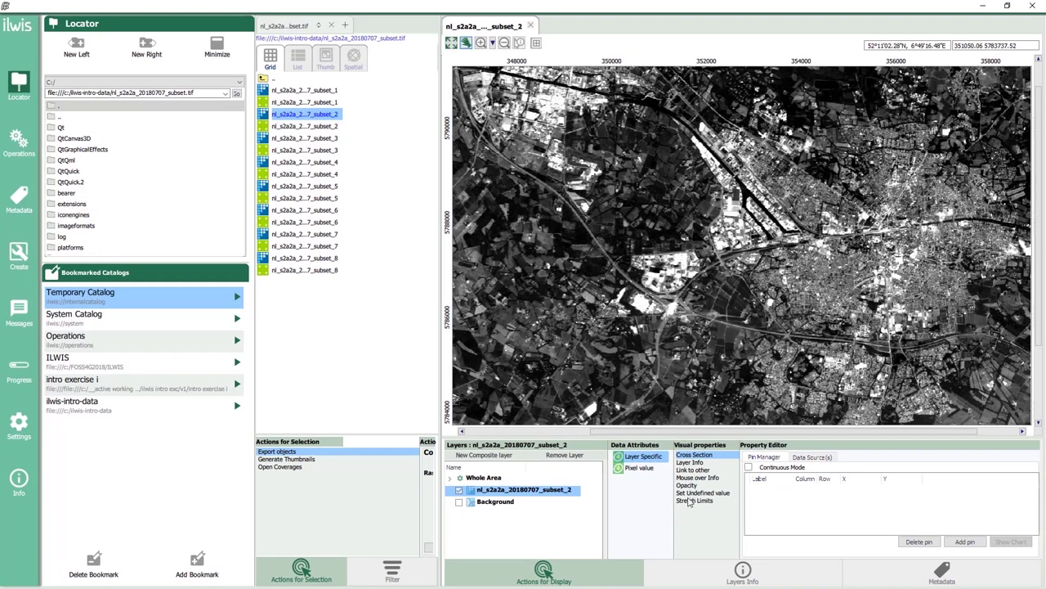
click(692, 462)
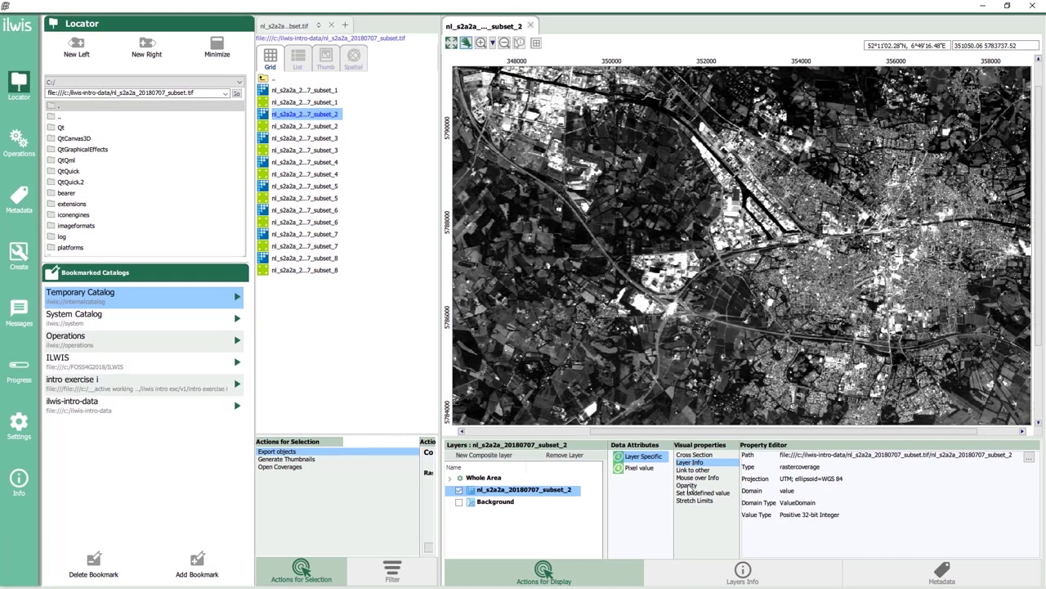
click(688, 485)
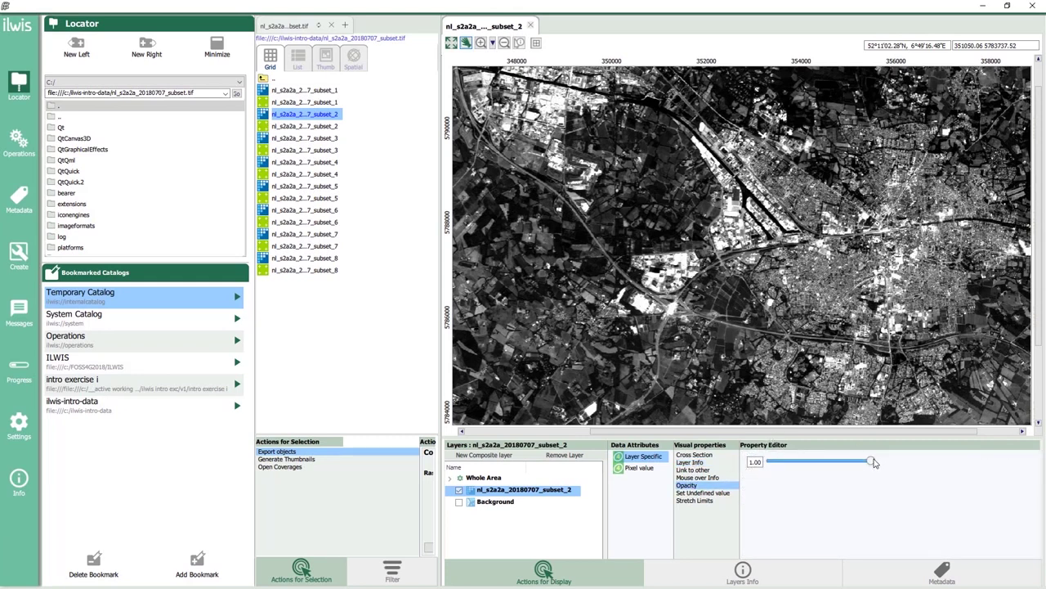
mouse_move(873, 463)
mouse_down()
mouse_move(819, 465)
mouse_move(863, 463)
mouse_up()
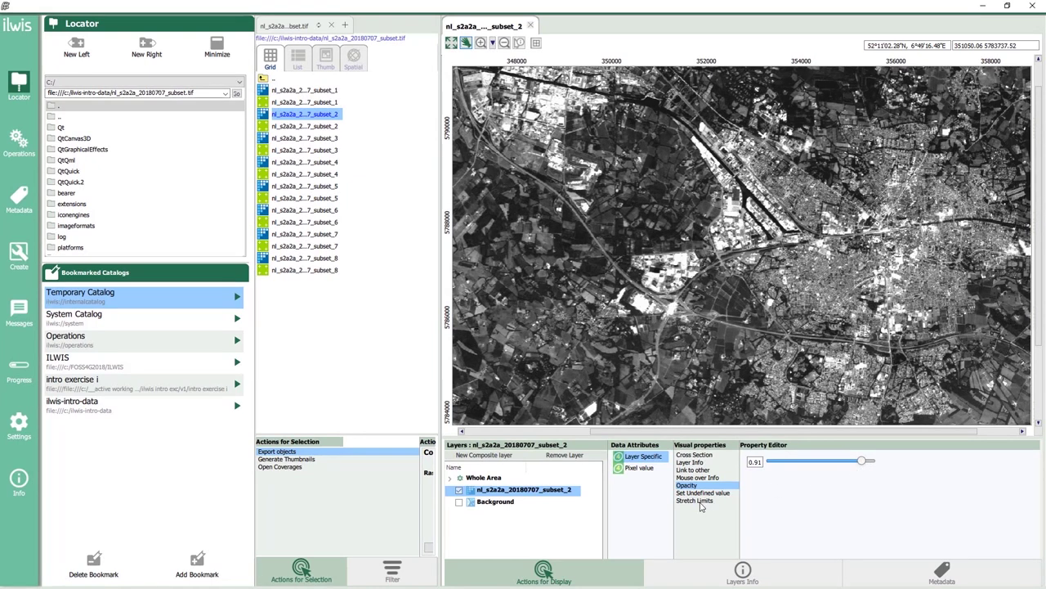
Step: Try stretch limits and the 0%, 1%, 2%, 5% presets, settling on 2% (181.36–1282.54)
click(699, 501)
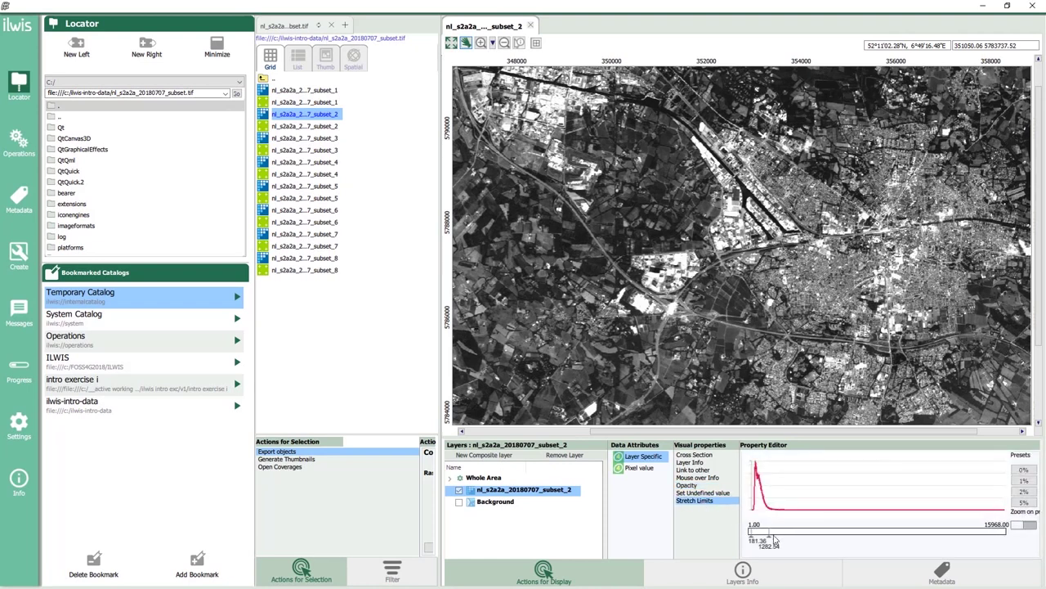
drag(768, 540, 761, 538)
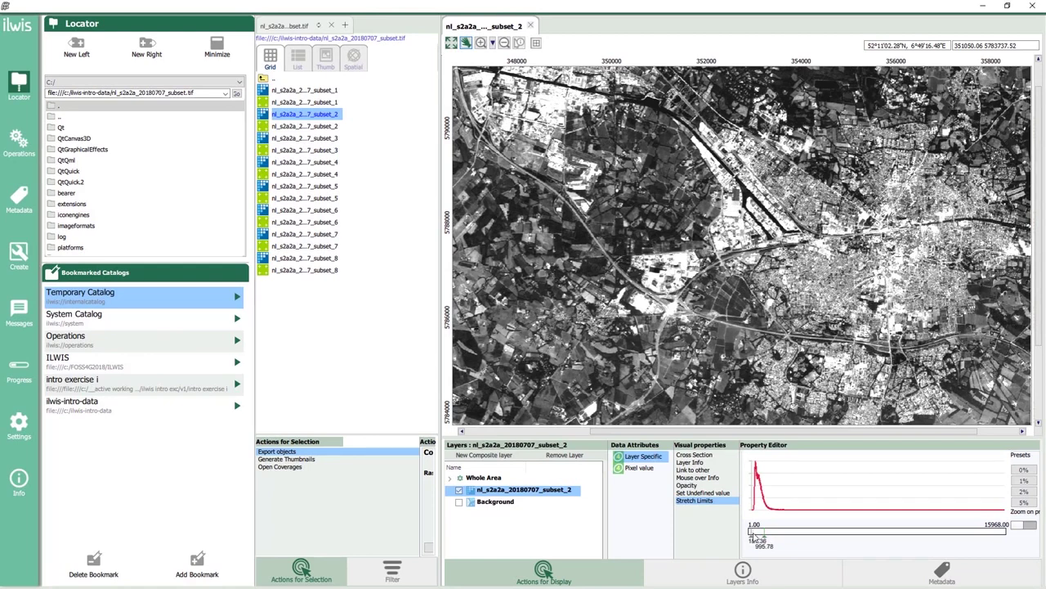
drag(752, 538, 751, 539)
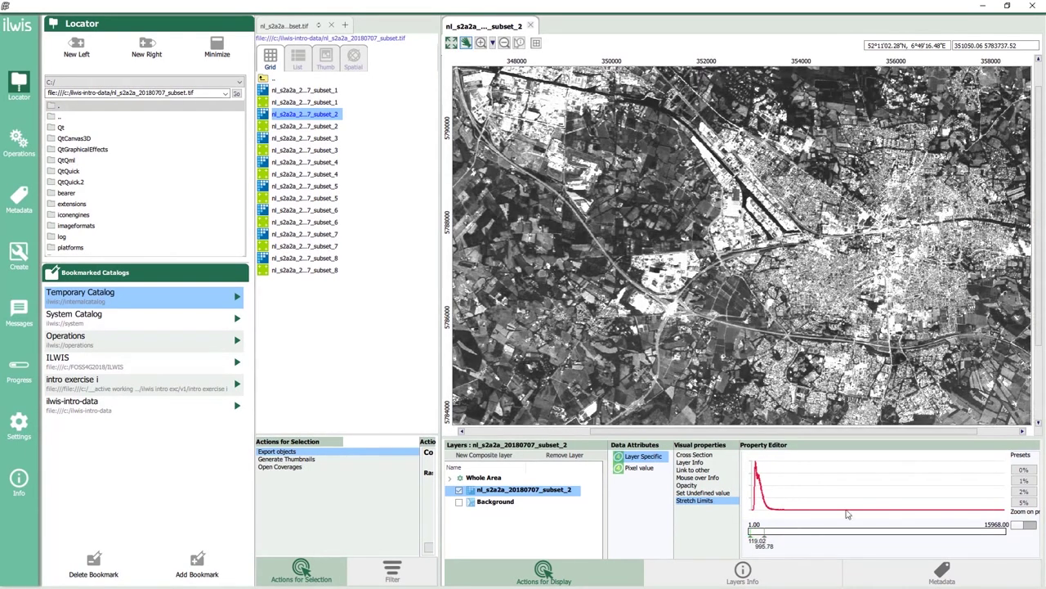
click(1028, 469)
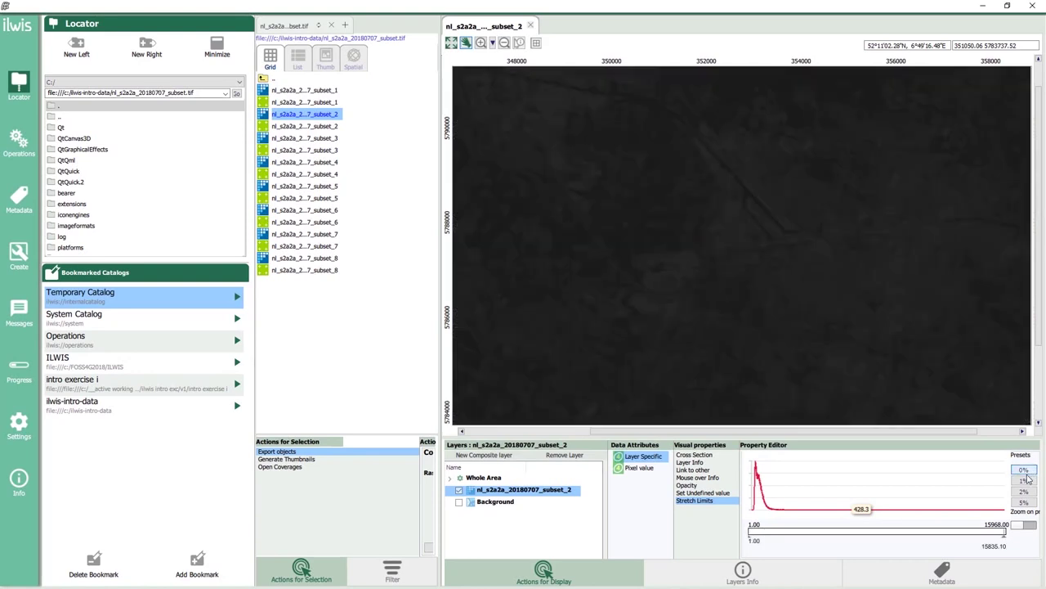
click(1027, 481)
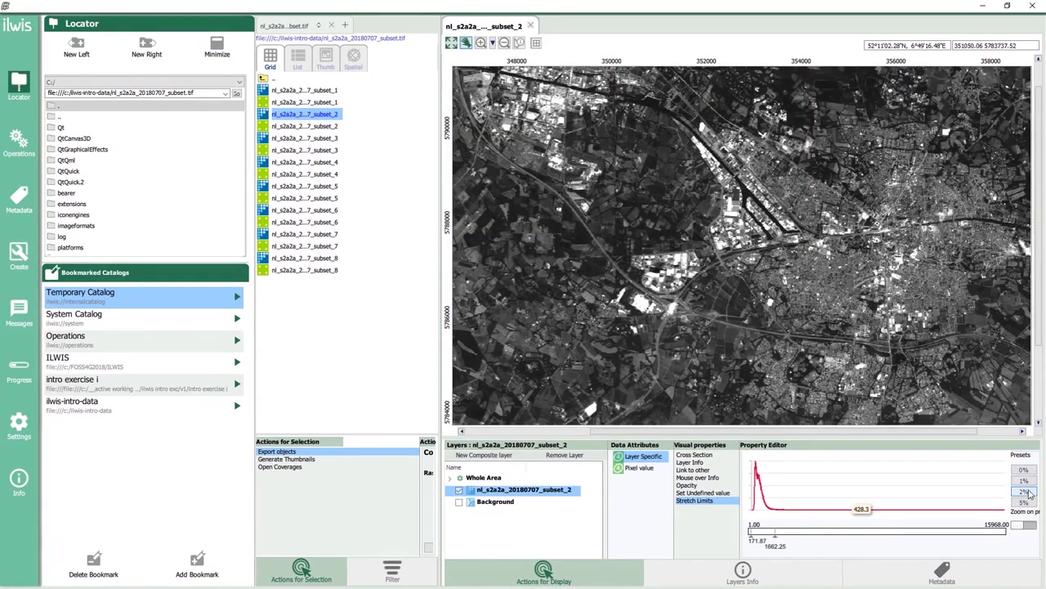
click(1025, 491)
click(1025, 503)
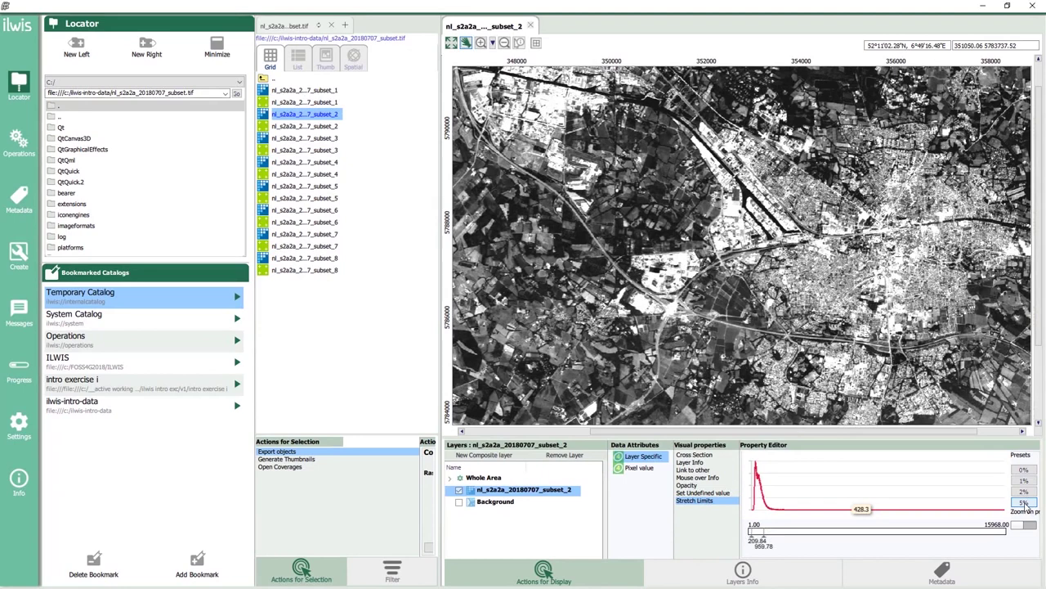
click(1025, 491)
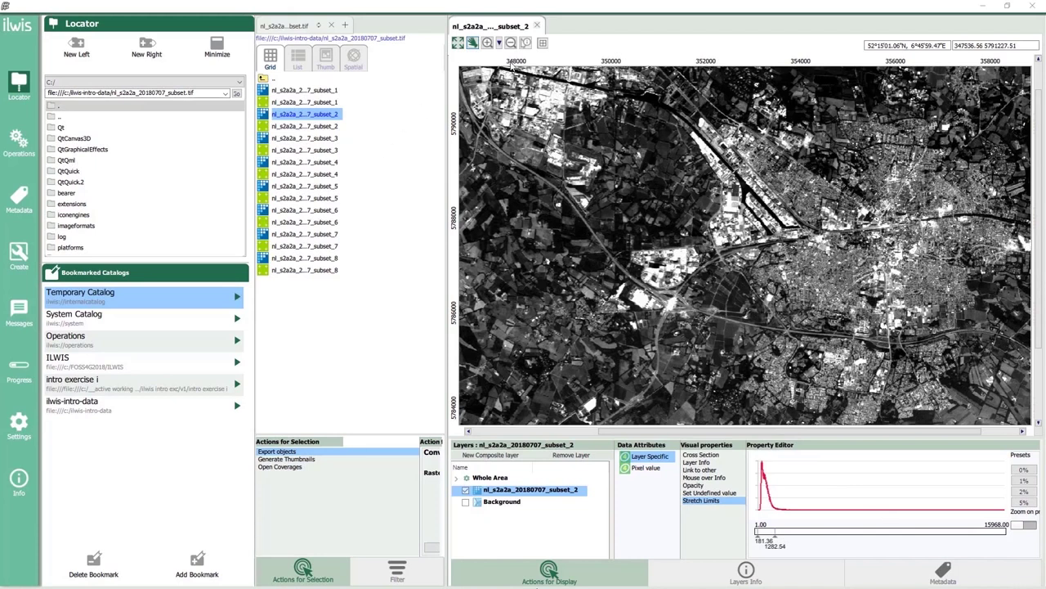
Step: Split the viewer into 2x2 panels showing subset_3, subset_4 and subset_8 beside subset_2
click(542, 45)
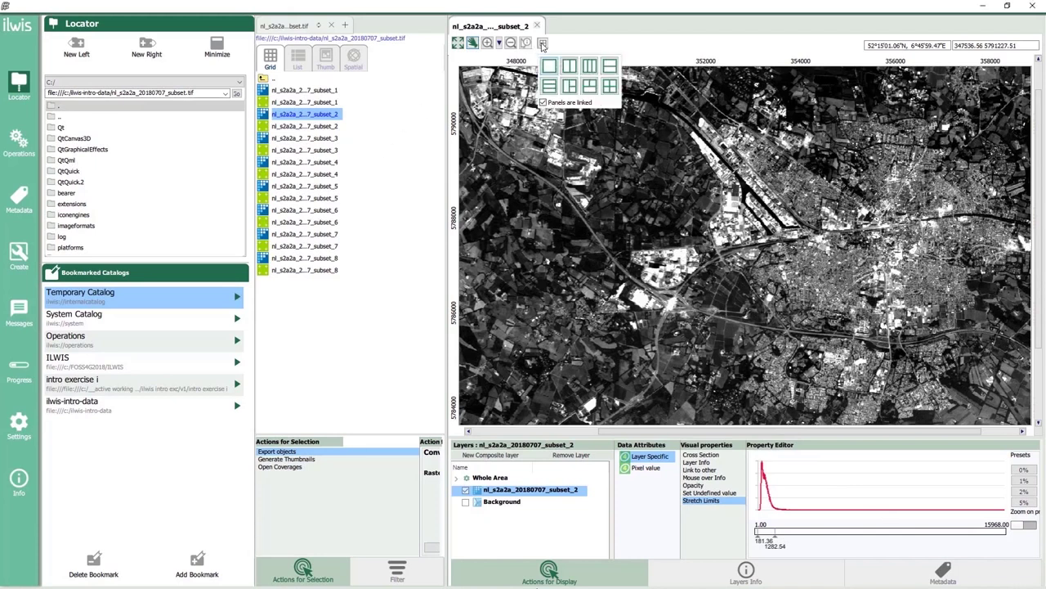
click(610, 86)
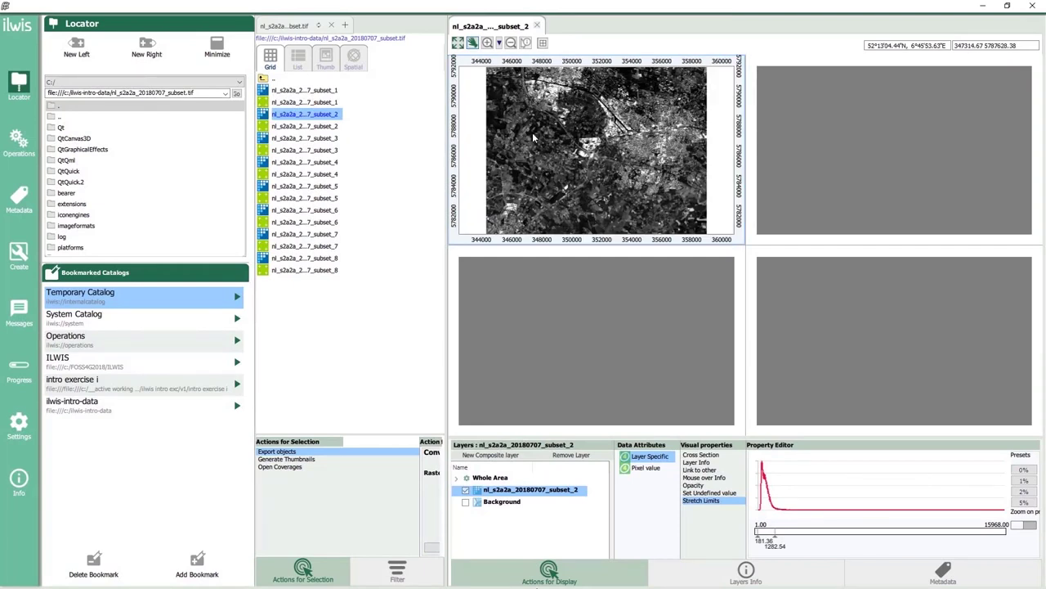
click(331, 139)
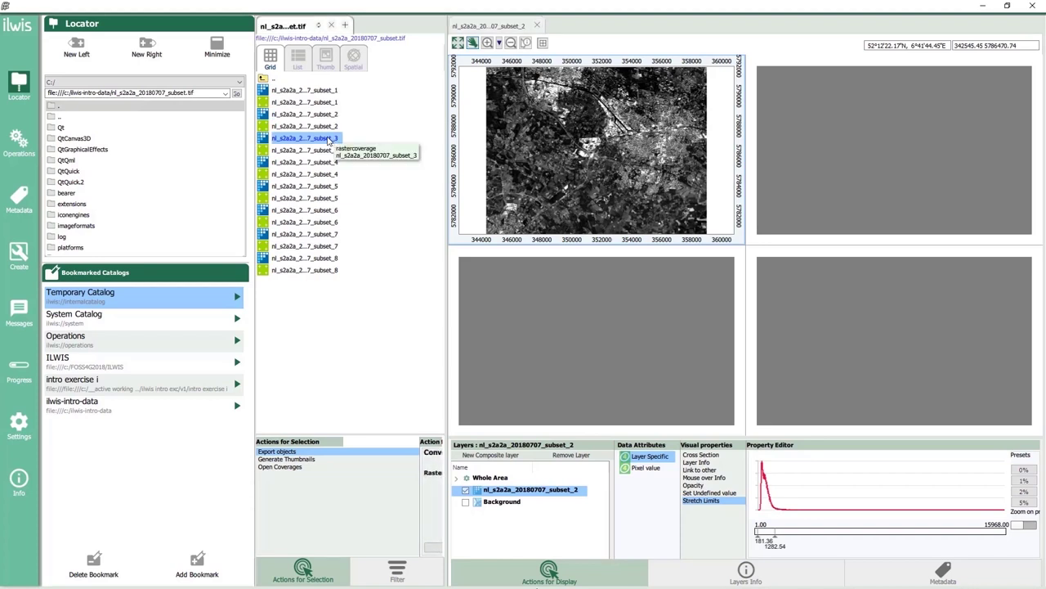
drag(807, 108, 886, 107)
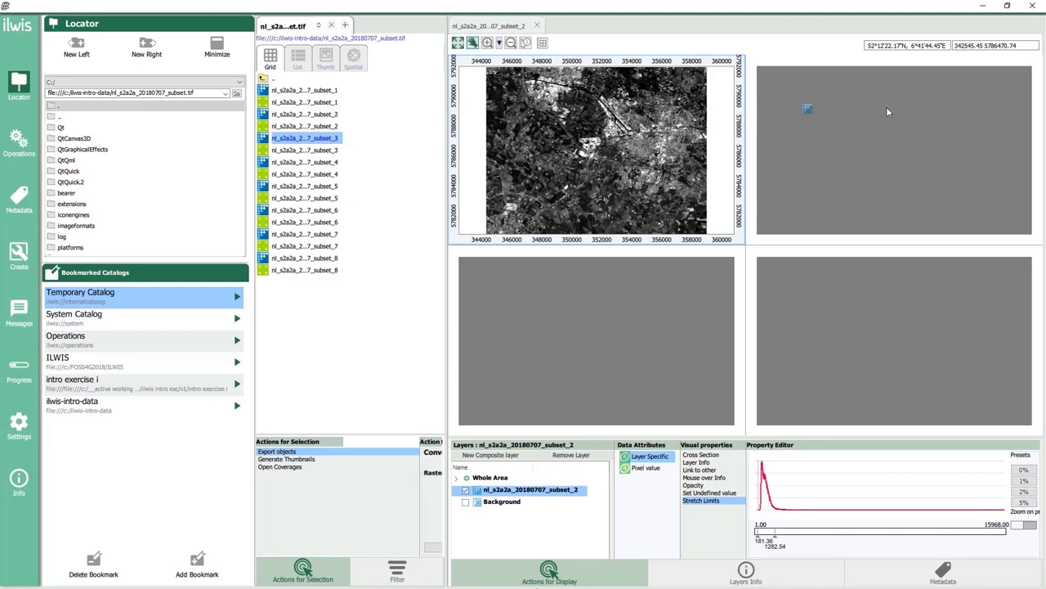
click(305, 163)
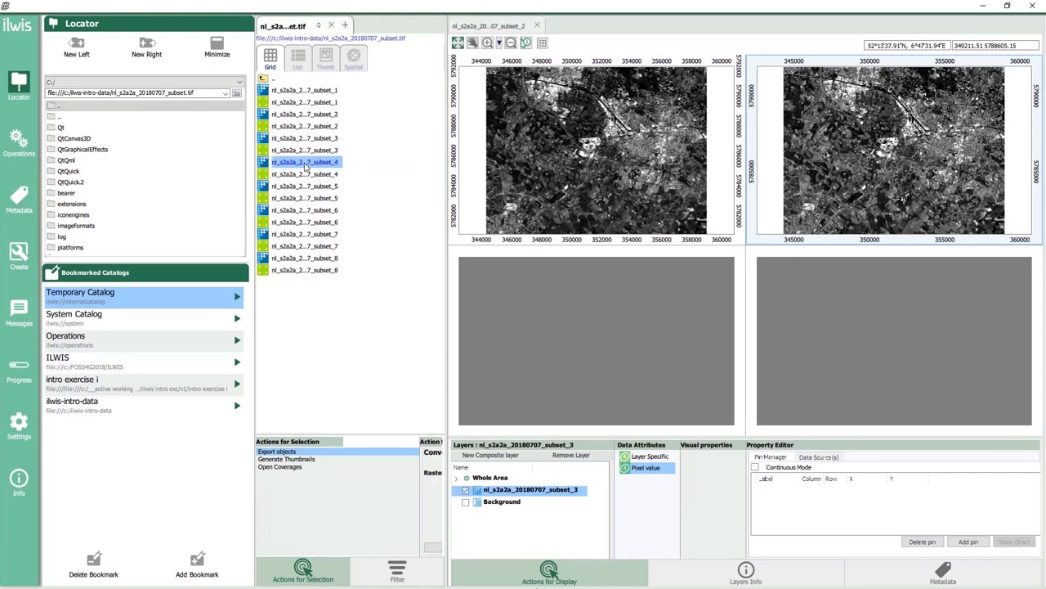
drag(306, 166, 584, 342)
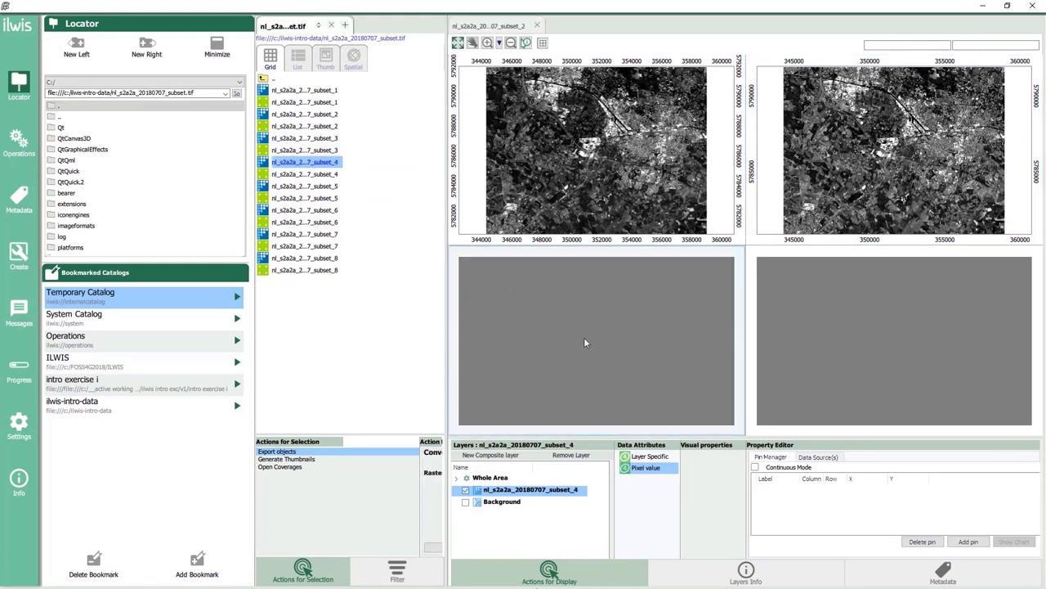
click(314, 259)
drag(314, 259, 899, 301)
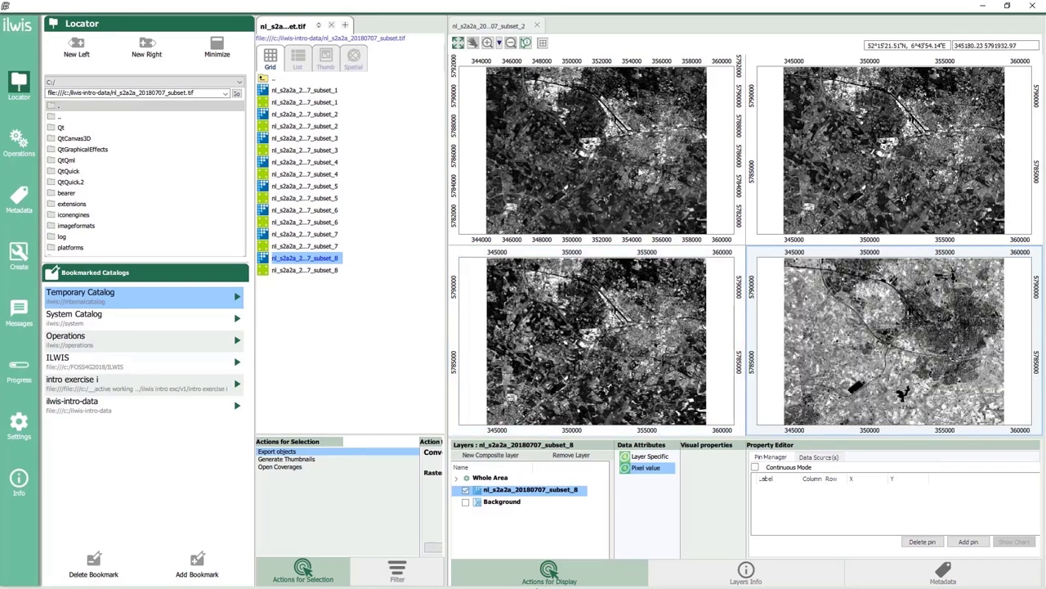
Step: Zoom and pan the four linked band panels together
scroll(920, 331, up, 3)
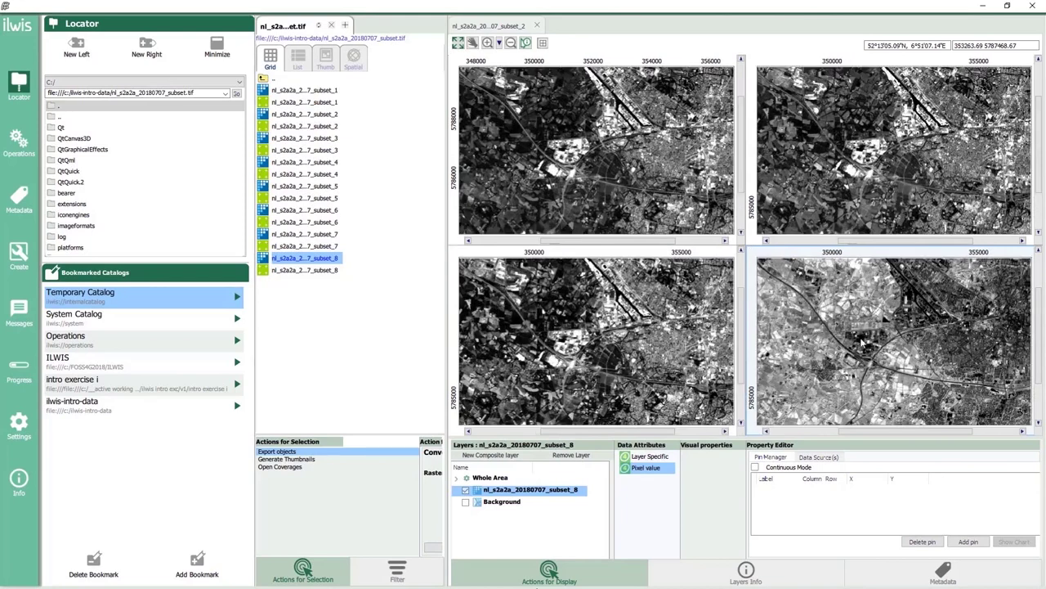
click(830, 348)
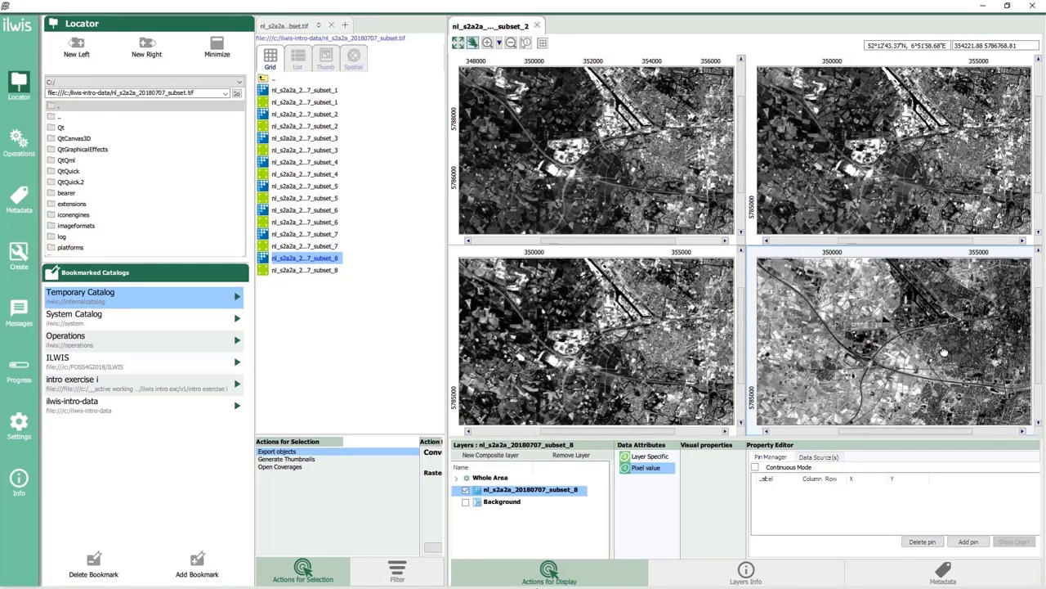
drag(878, 325, 924, 294)
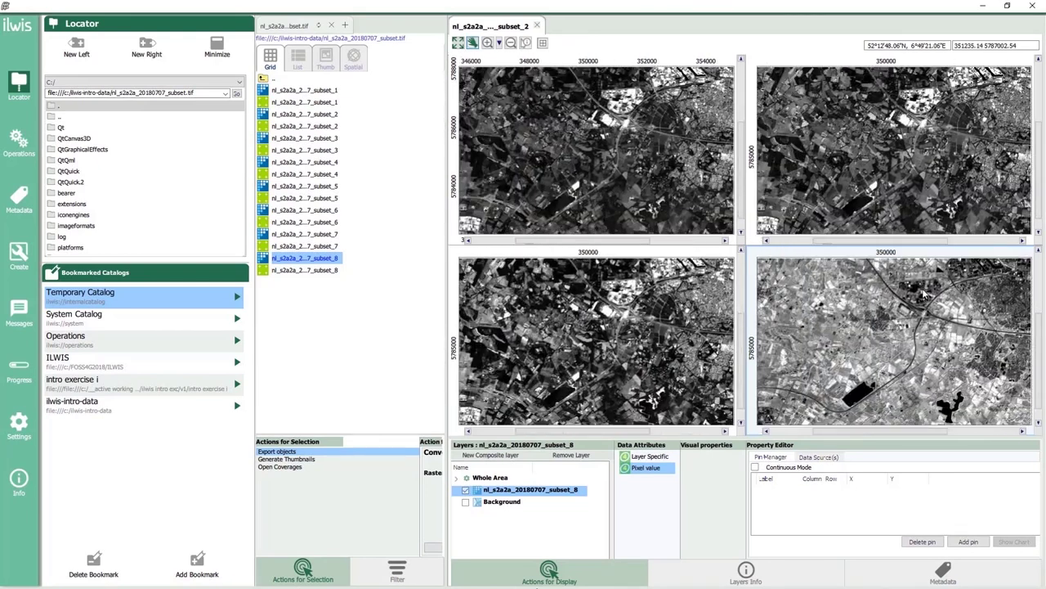
click(526, 45)
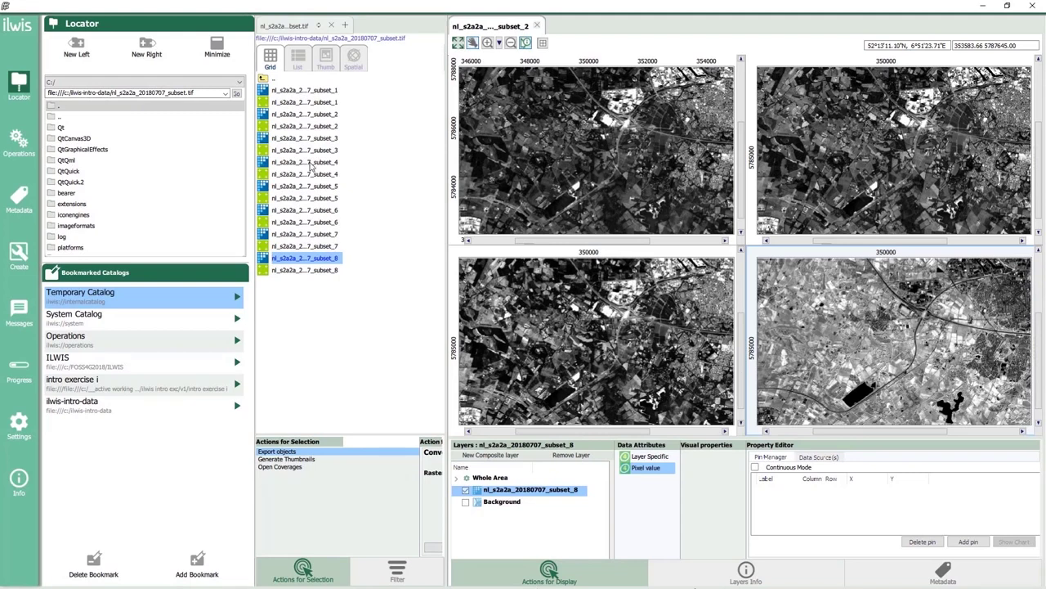
Step: Select subset_4, subset_3 and subset_2 as red, green and blue composite bands
click(311, 163)
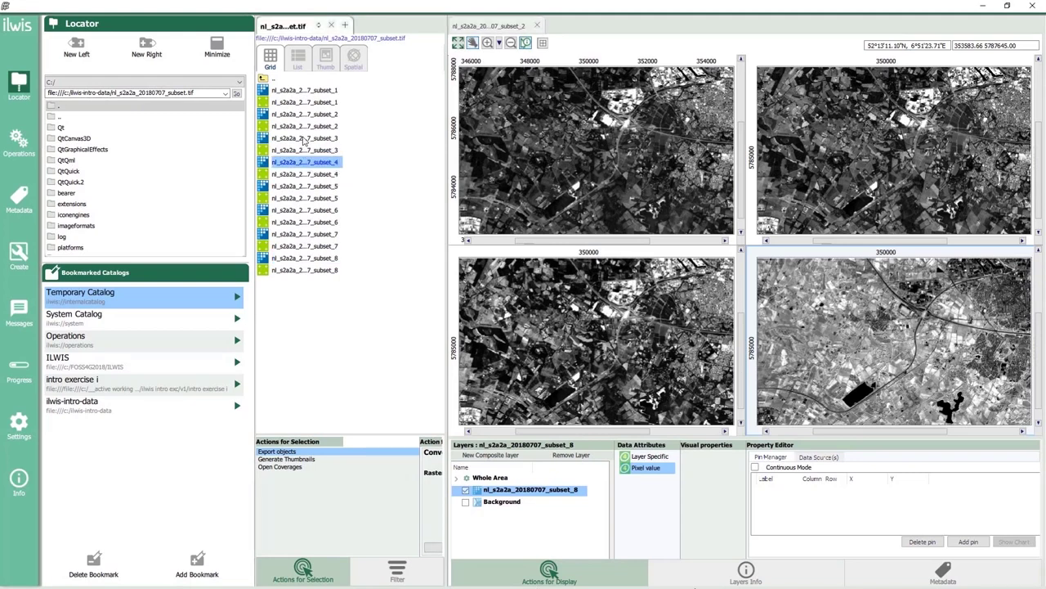
ctrl+click(305, 139)
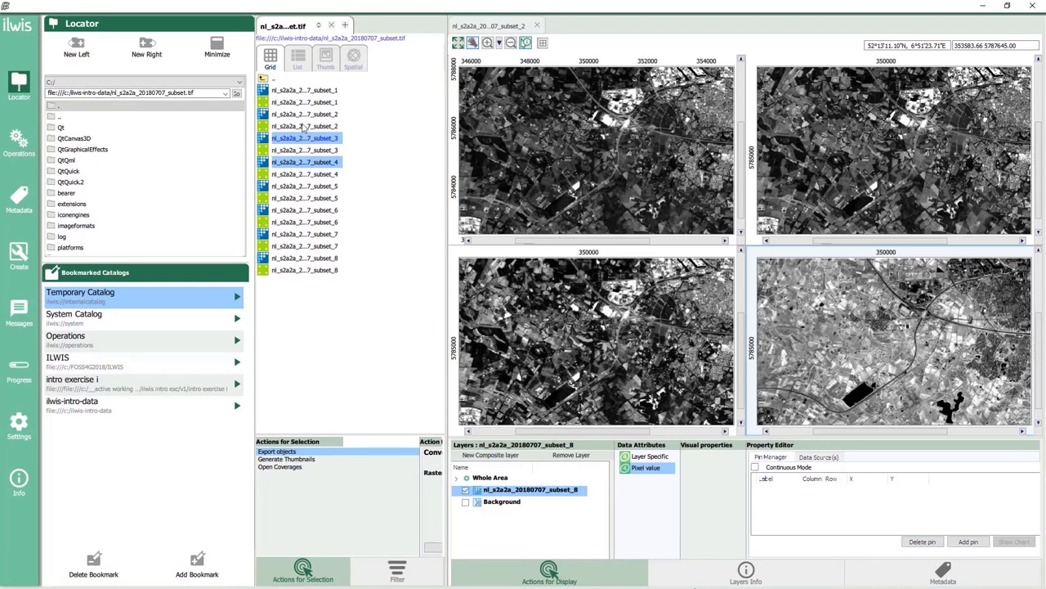
ctrl+click(302, 117)
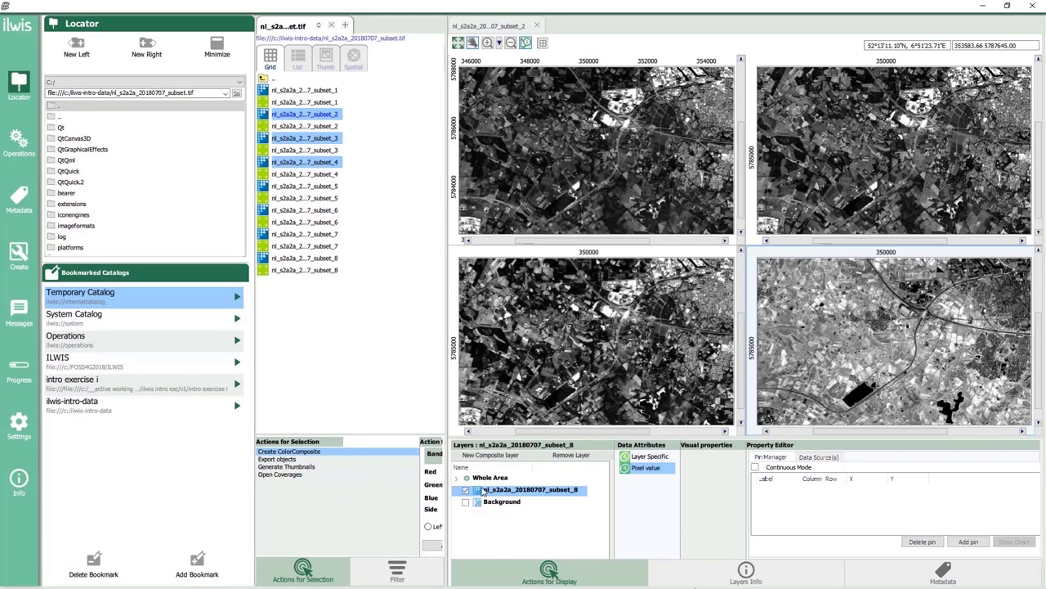
drag(448, 484, 675, 486)
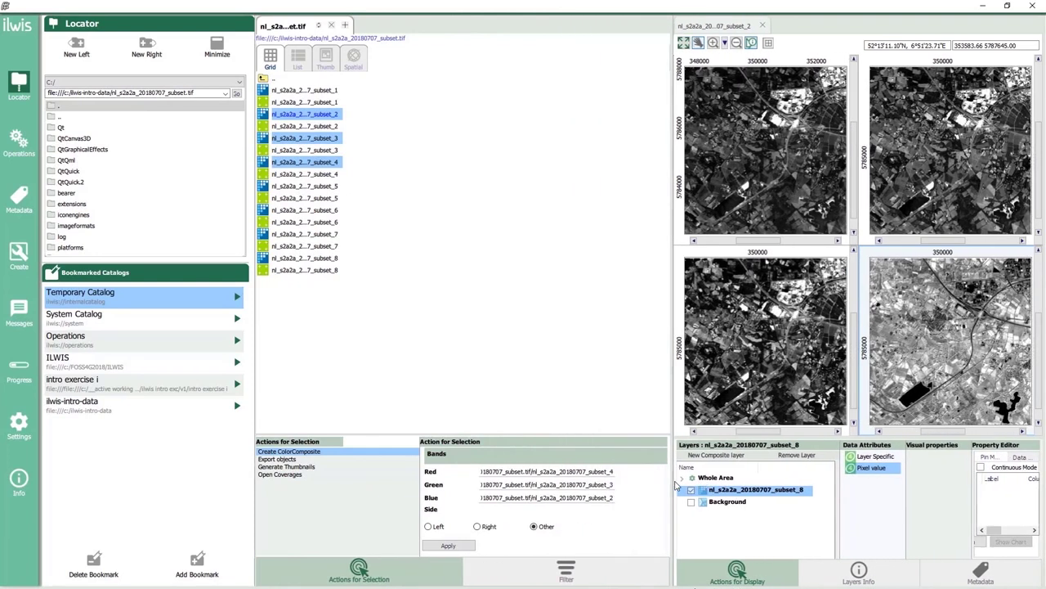
Step: Create the subset_4/3/2 natural-colour composite and zoom in toward the canal area
click(448, 545)
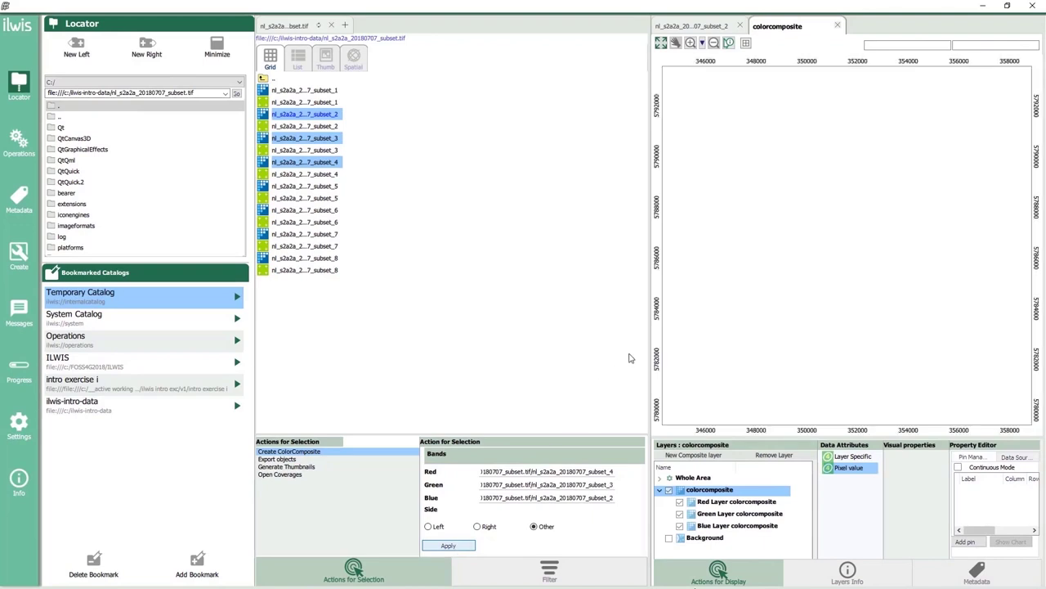
drag(650, 341, 399, 360)
scroll(744, 216, up, 5)
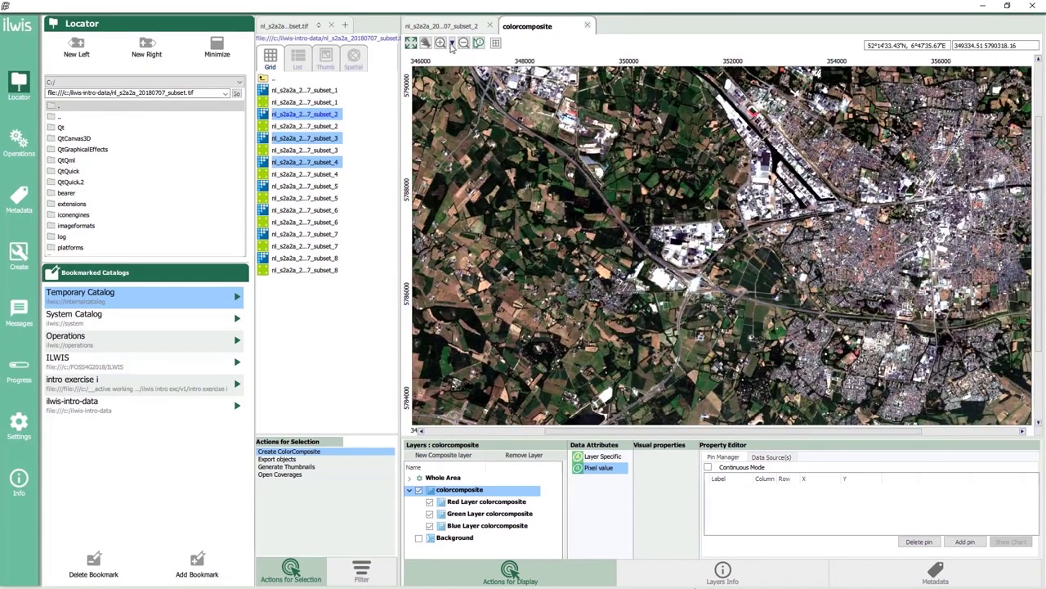
click(425, 43)
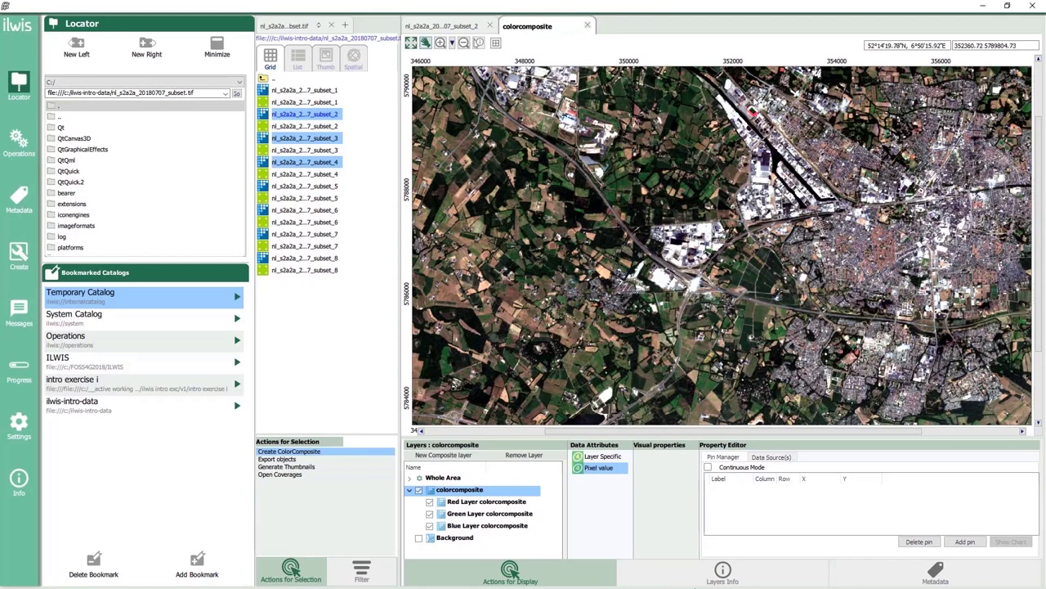
drag(740, 160, 702, 247)
scroll(704, 244, up, 4)
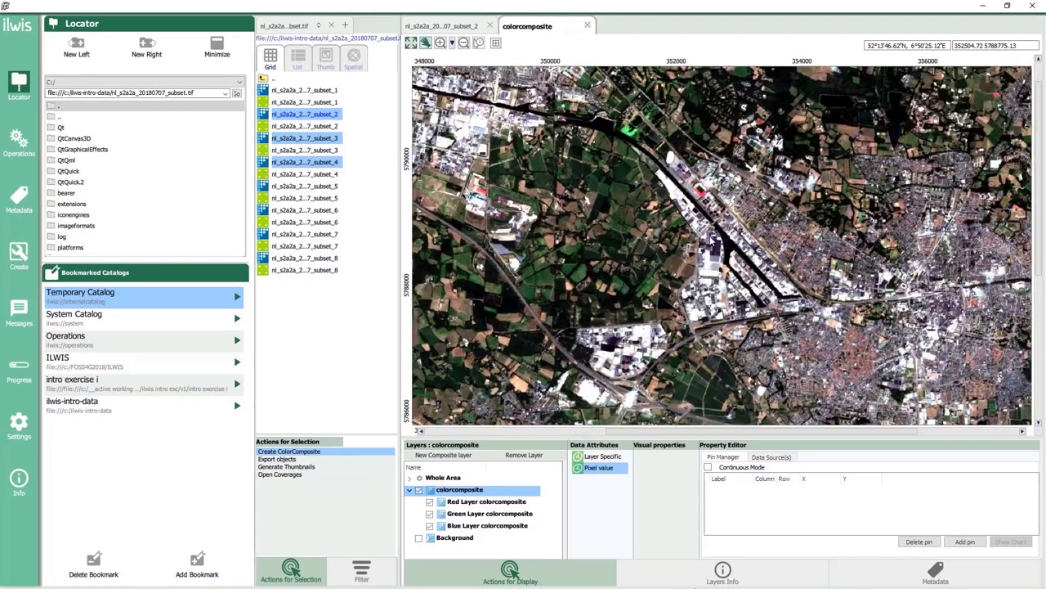
scroll(712, 240, up, 2)
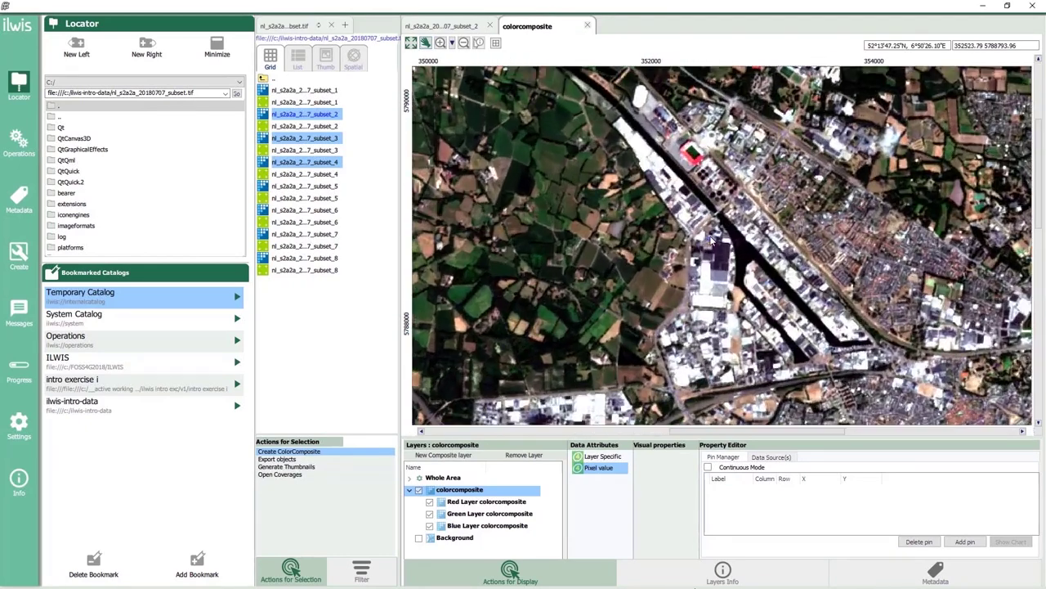
scroll(769, 211, down, 2)
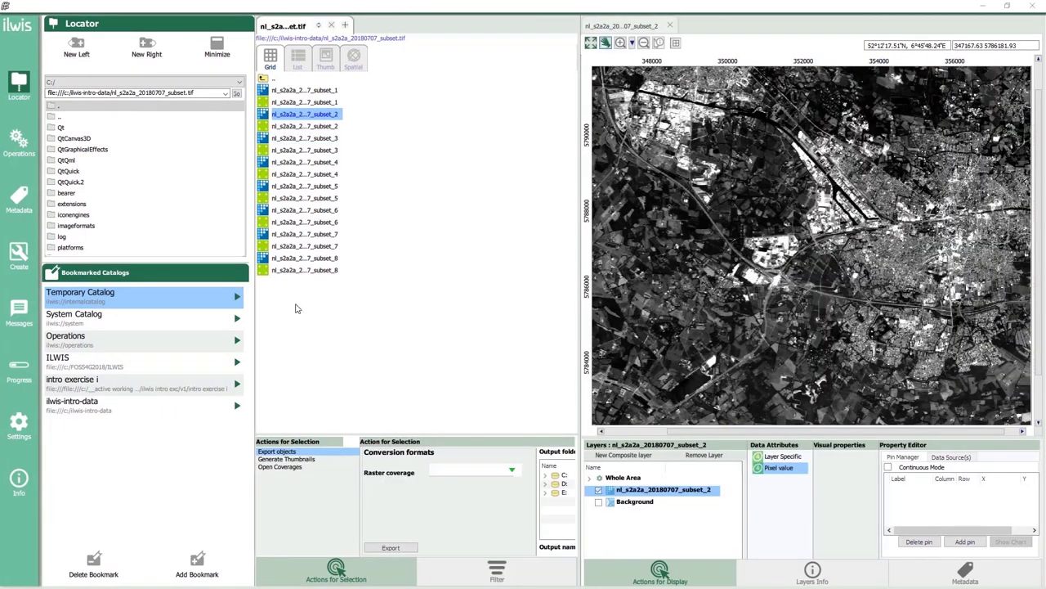
Step: Build a subset_8/4/3 false-colour composite and zoom into the enlarged map
click(292, 258)
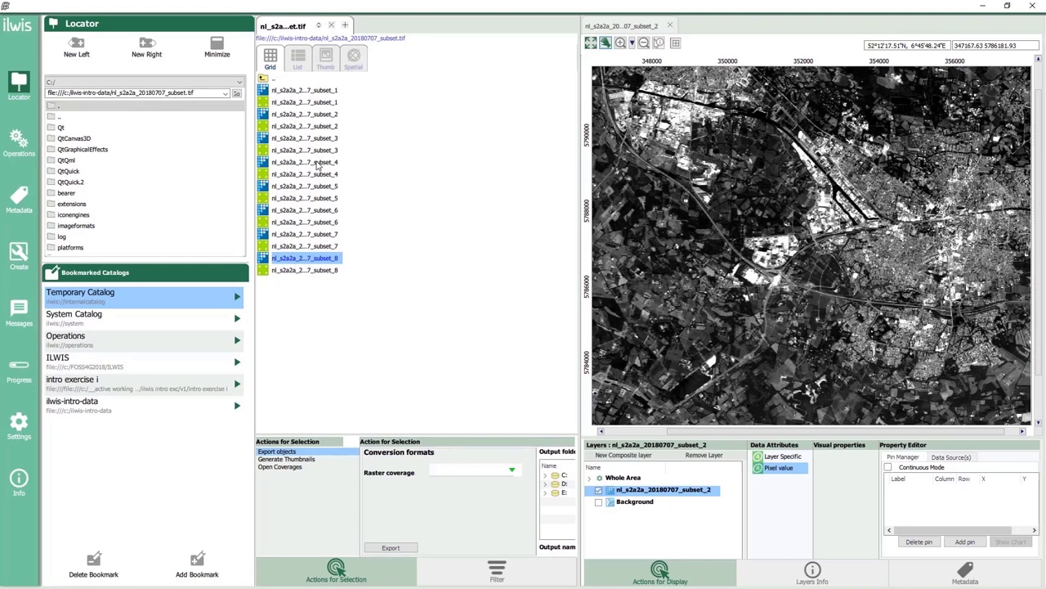
ctrl+click(318, 163)
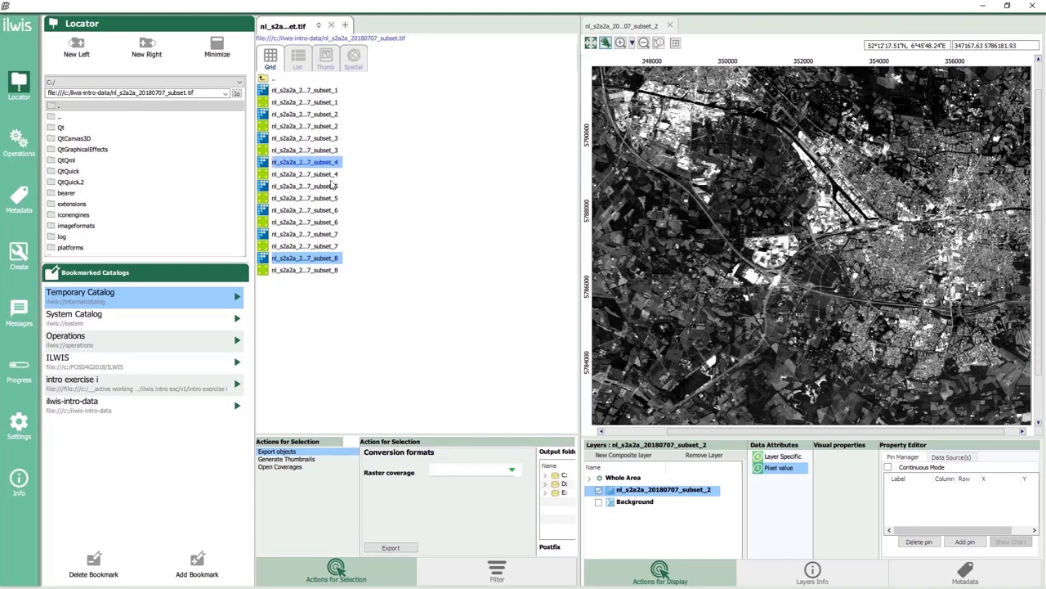
ctrl+click(305, 138)
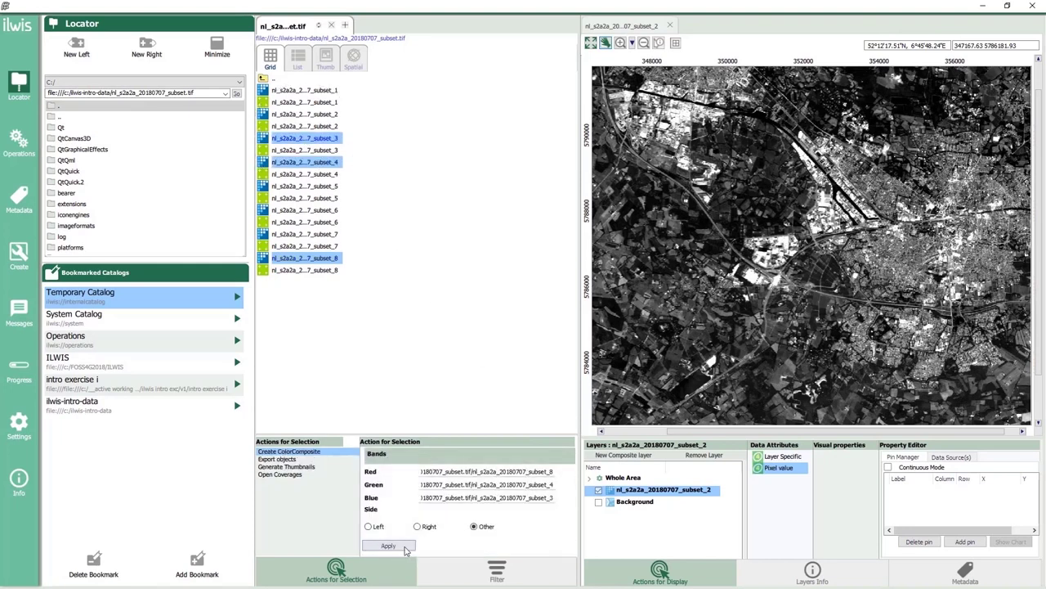
click(406, 549)
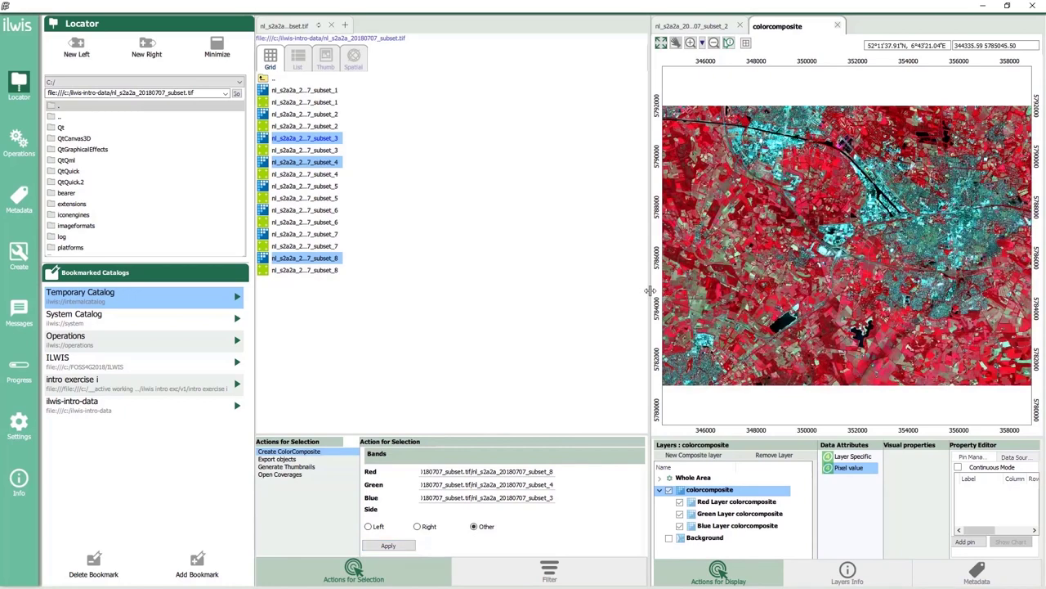
drag(650, 291, 458, 291)
scroll(760, 264, up, 2)
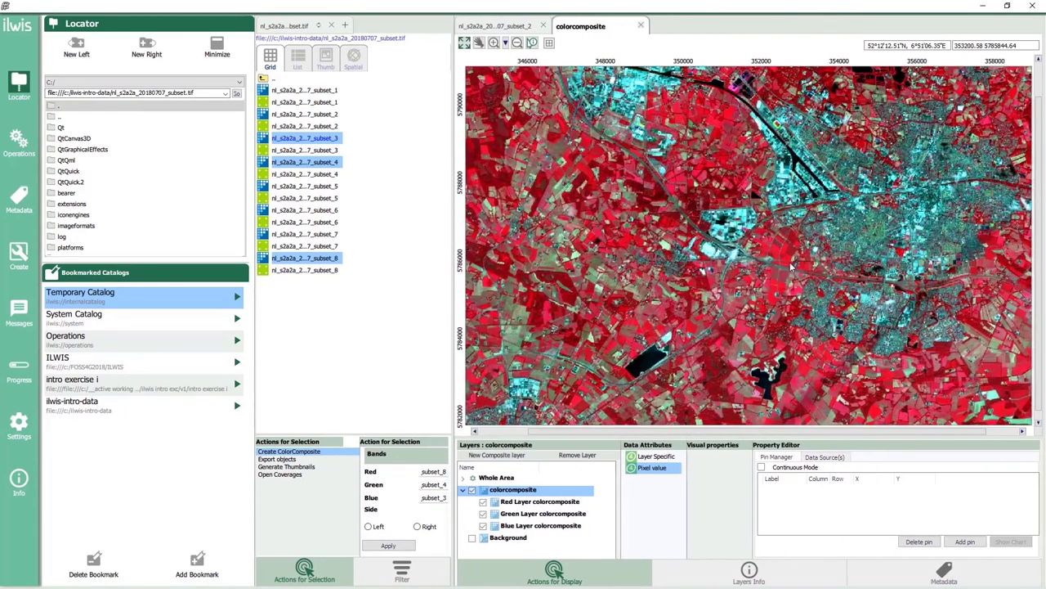
scroll(789, 261, up, 1)
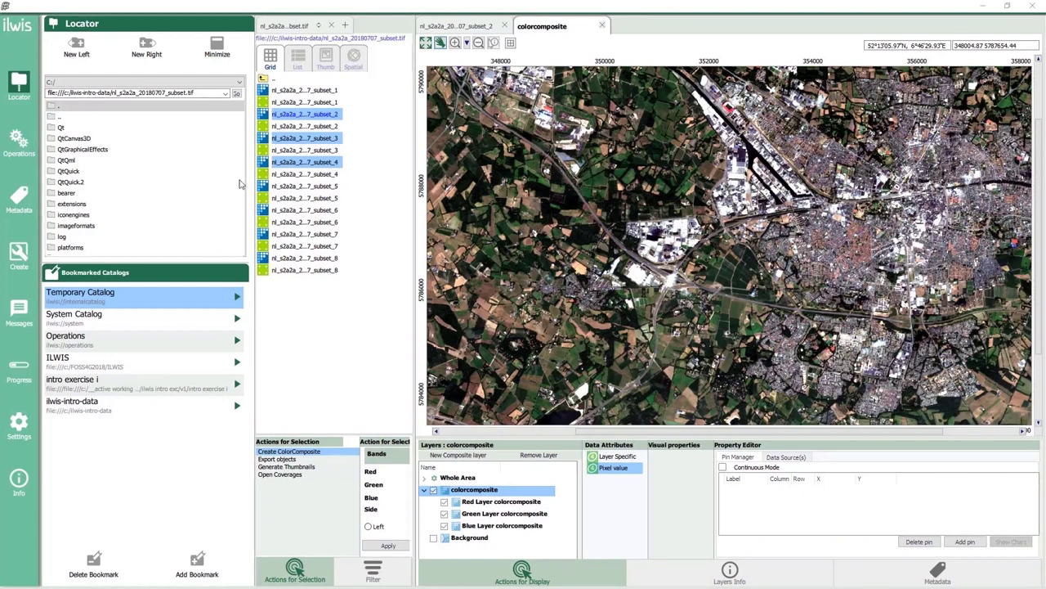
Step: From ilwis-intro-data, overlay roads.shp on the composite and zoom along the highway junction
click(264, 79)
double_click(265, 79)
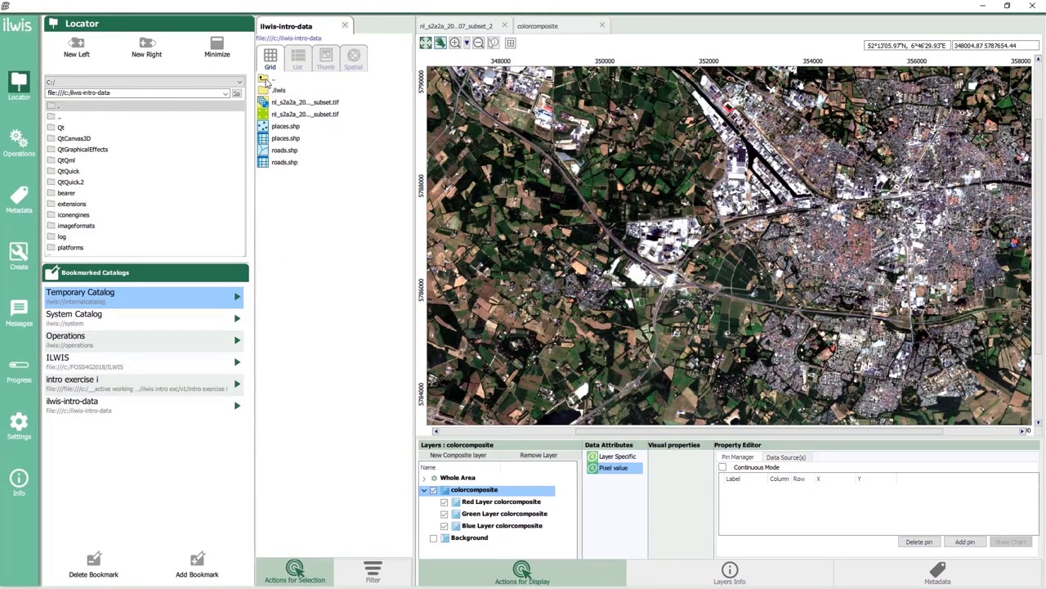
click(277, 152)
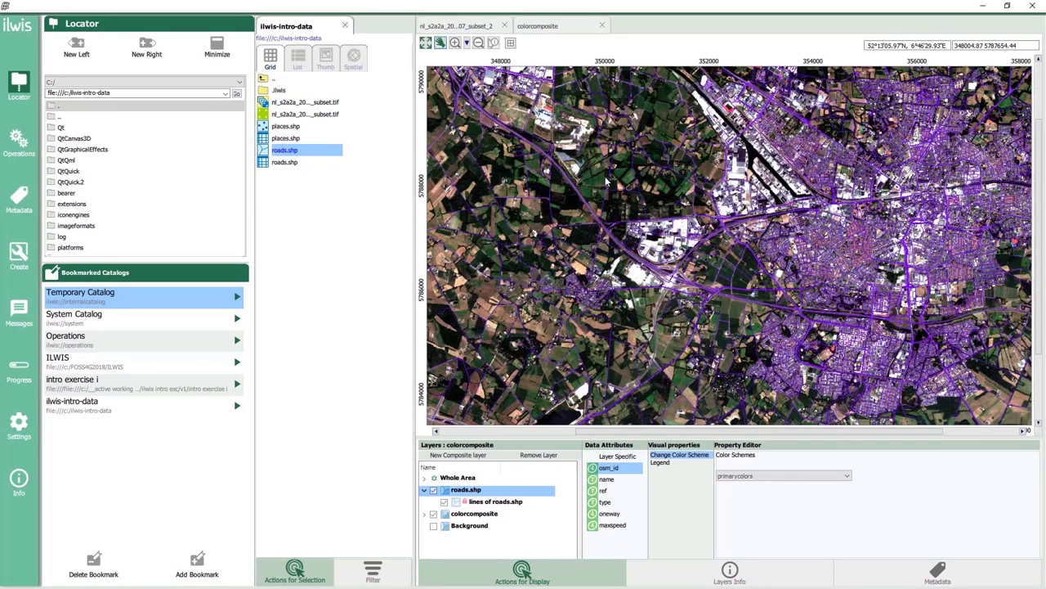
scroll(647, 231, up, 3)
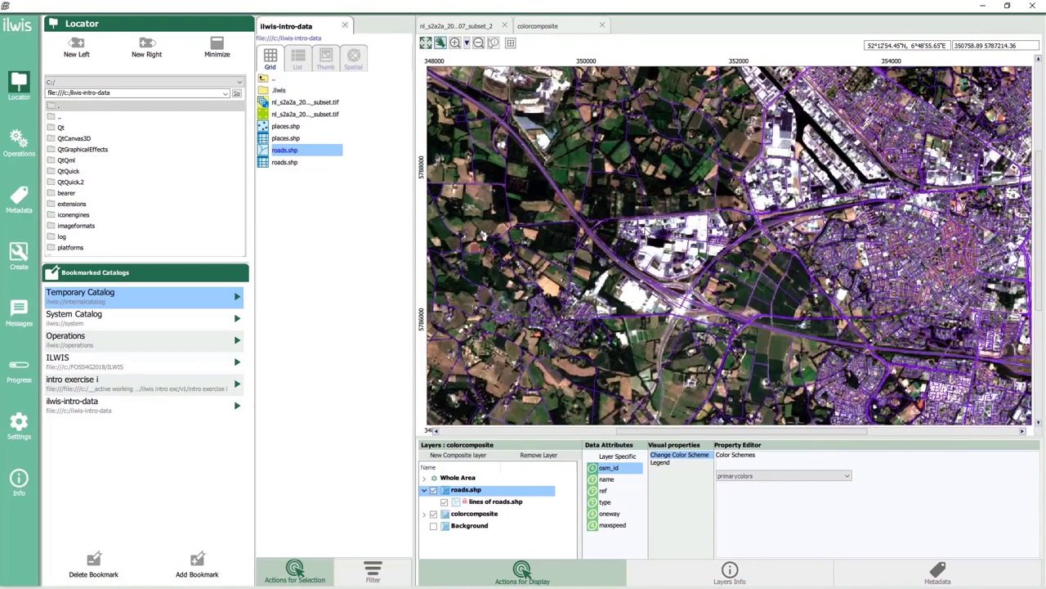
drag(767, 299, 652, 290)
scroll(651, 290, up, 3)
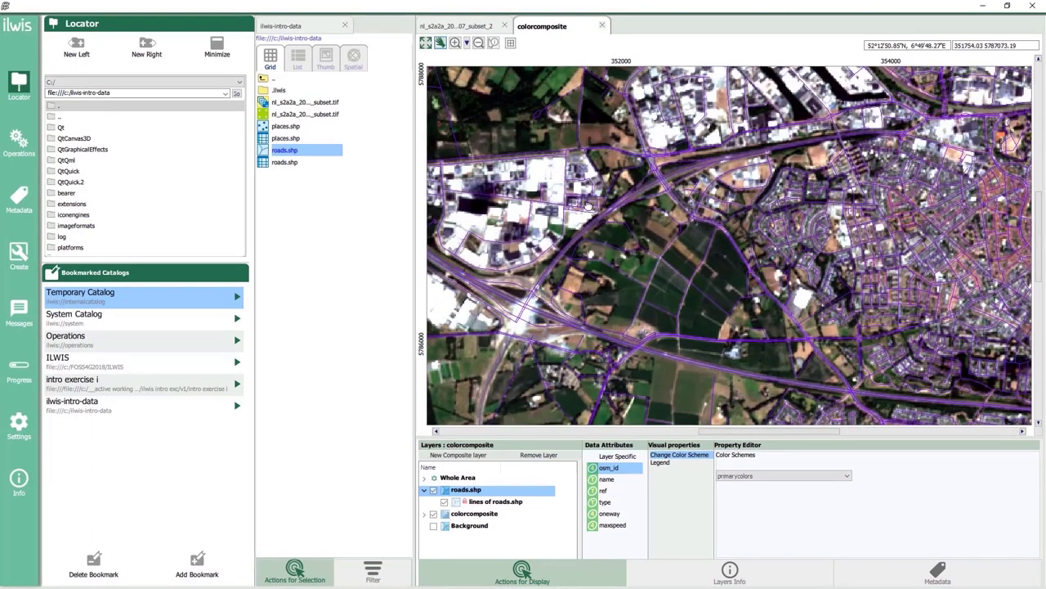
drag(712, 198, 671, 294)
scroll(670, 294, up, 1)
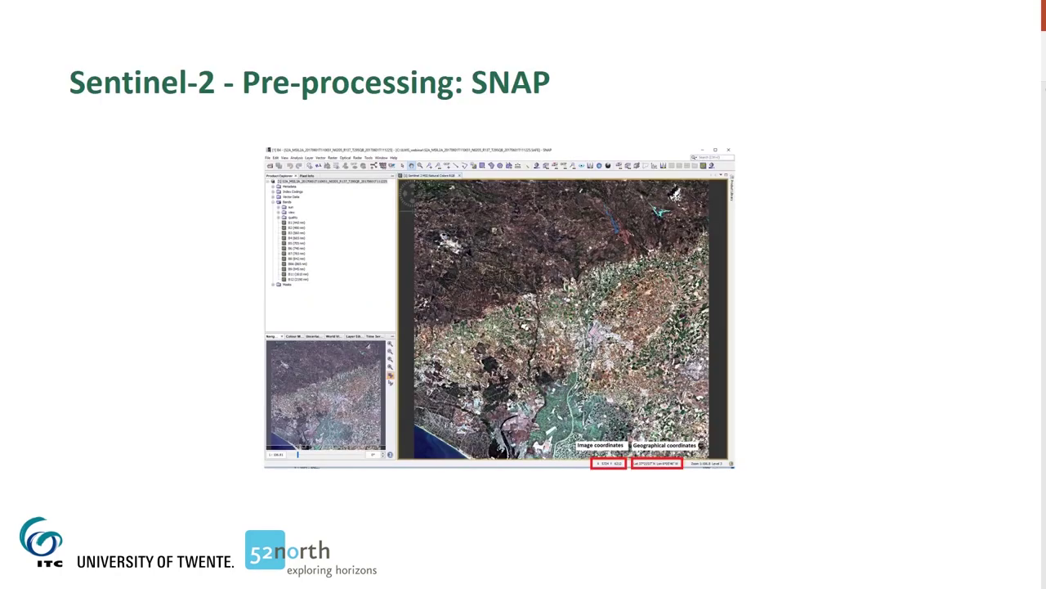
key(Right)
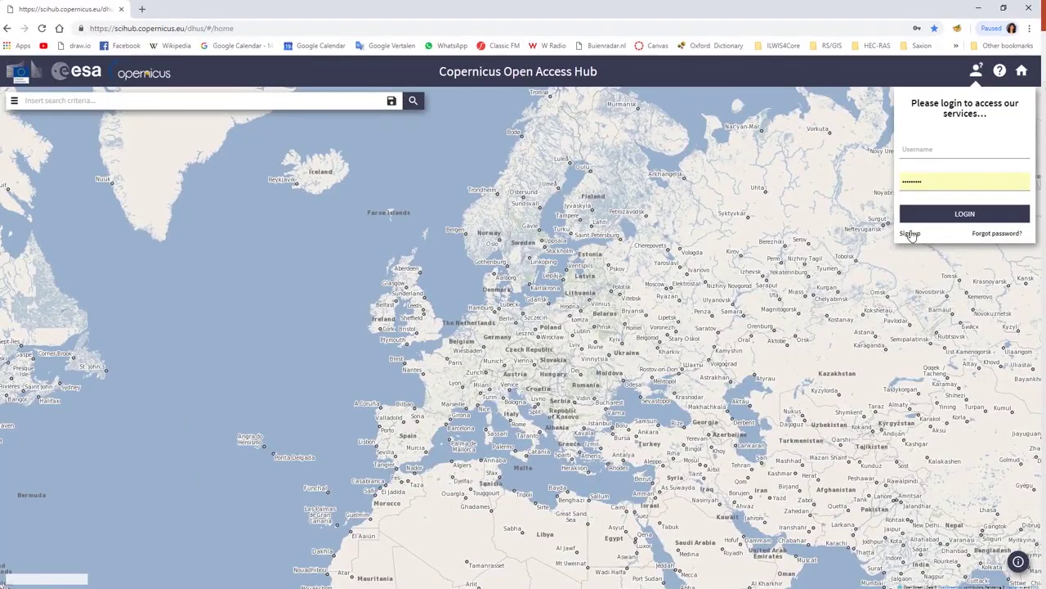
Step: View the registration form, then log in to the hub with the saved credentials
click(910, 234)
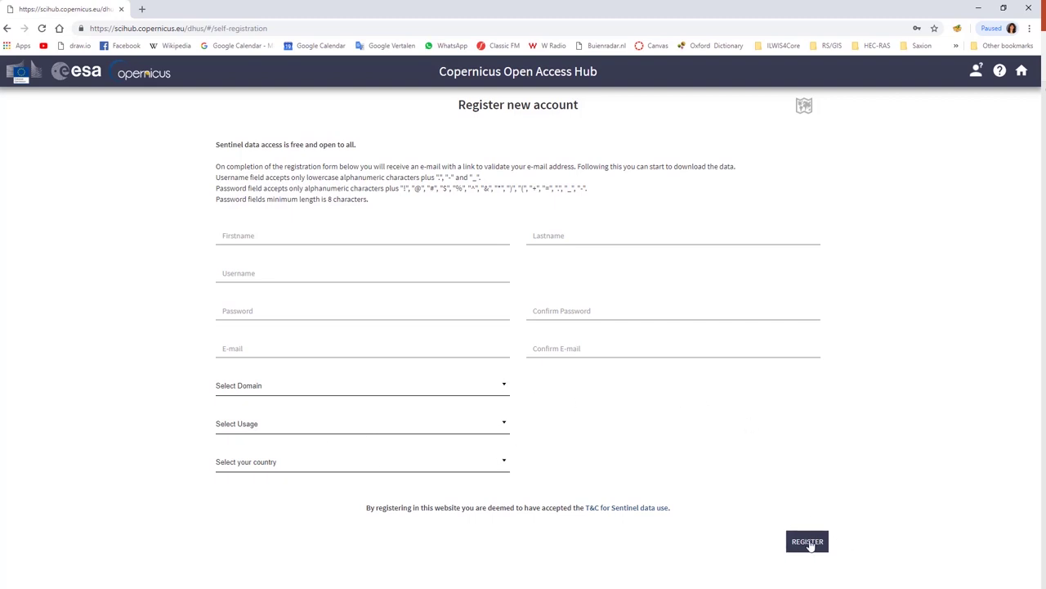
click(976, 72)
click(964, 214)
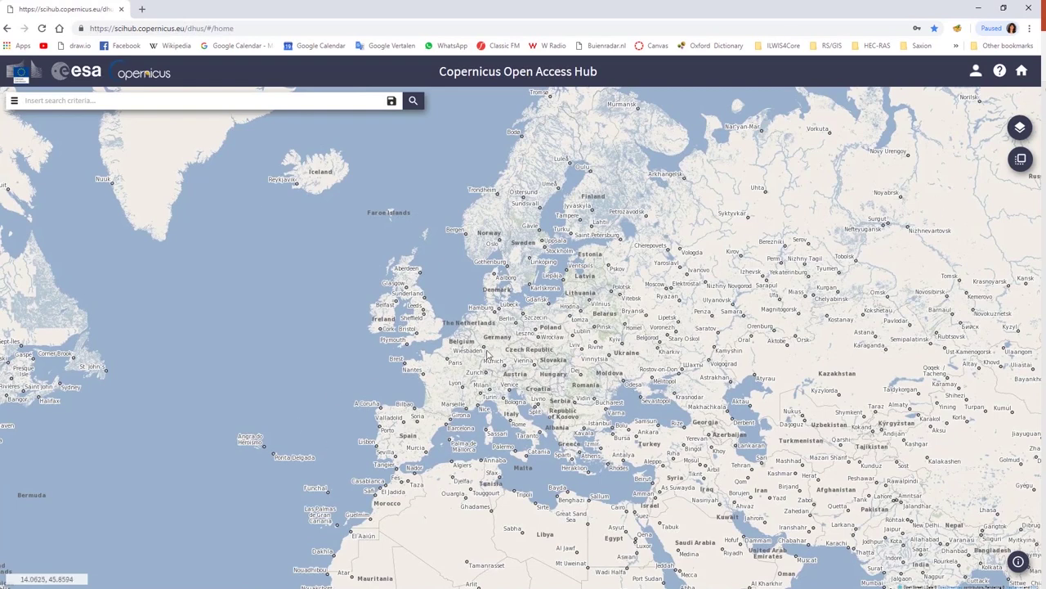
Step: In Advanced Search, sort results in Ascending order with sensing period 2017/06/01–2017/06/06
click(14, 100)
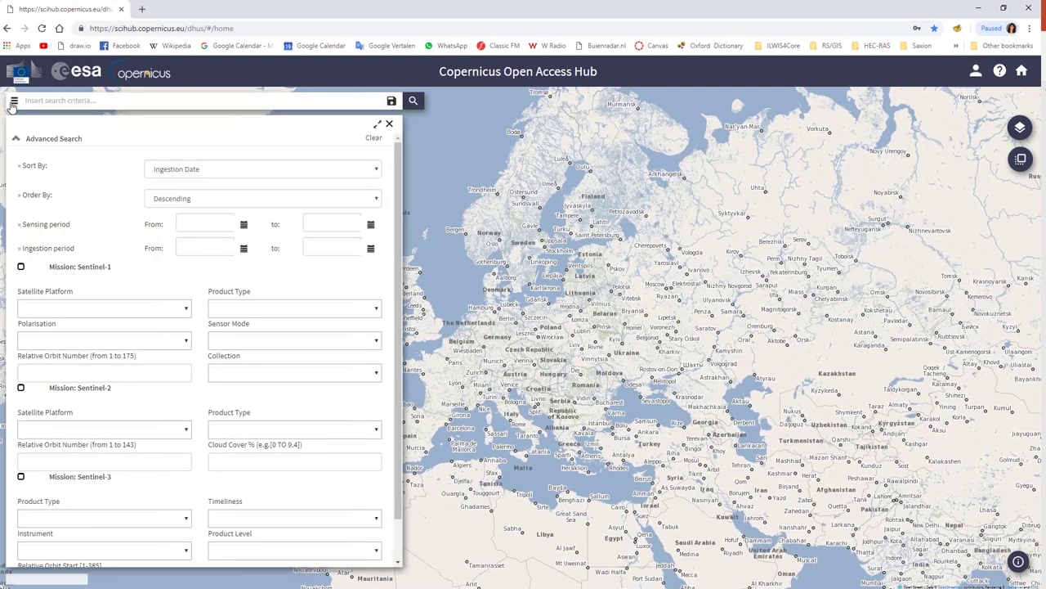
click(377, 172)
click(377, 172)
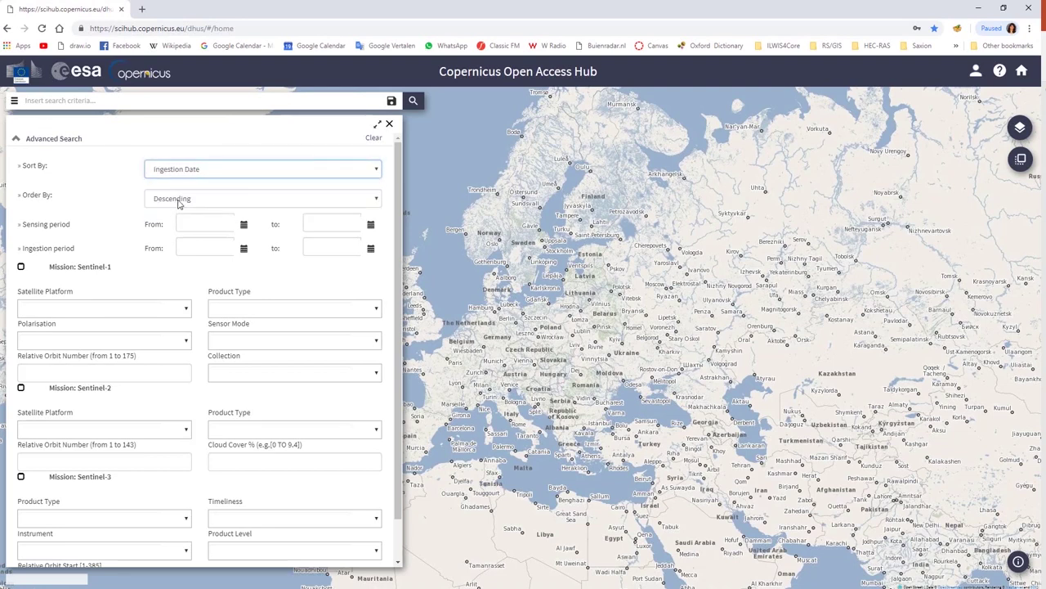
click(376, 201)
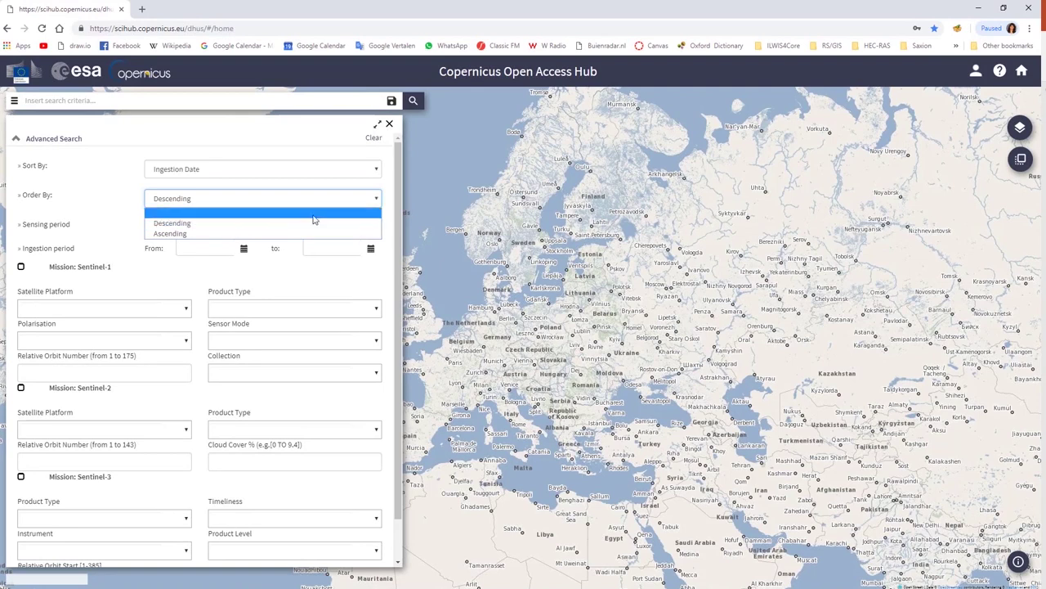
click(235, 234)
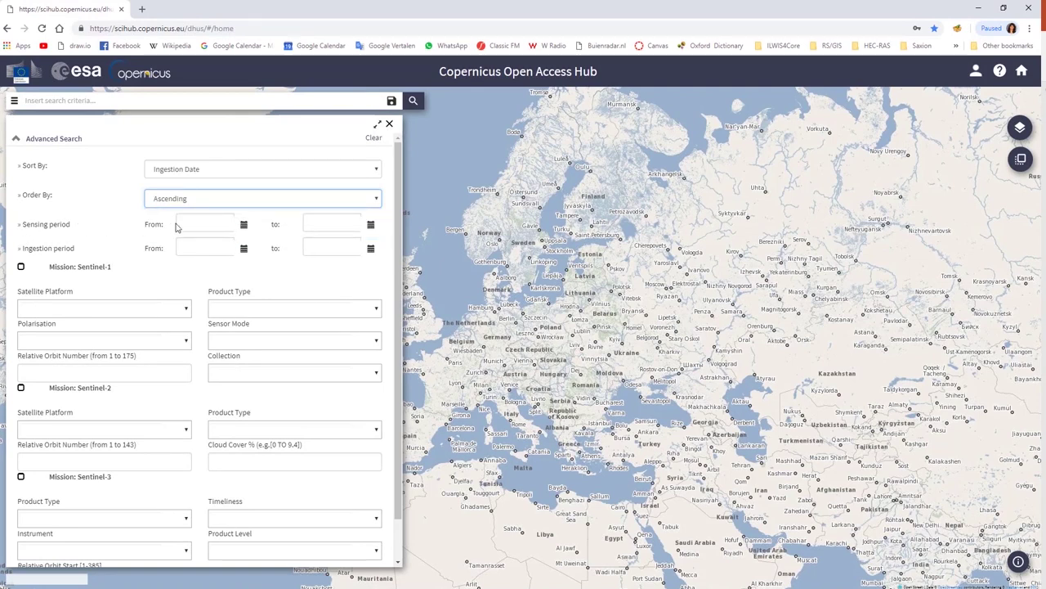
click(244, 224)
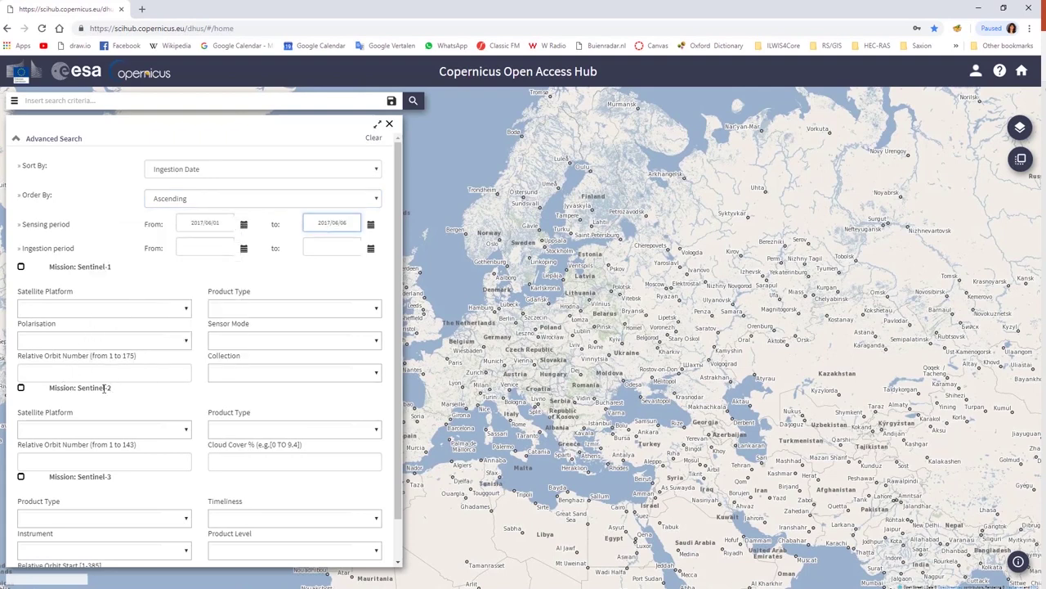
Step: Restrict the search to Sentinel-2 with cloud cover [0 TO 5]
click(21, 388)
click(186, 431)
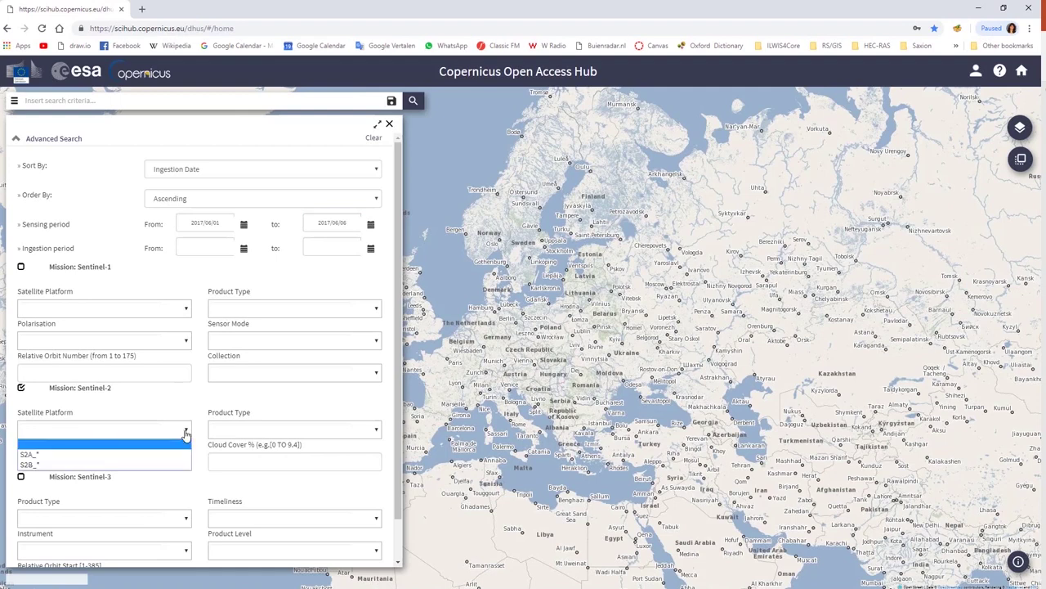
click(41, 431)
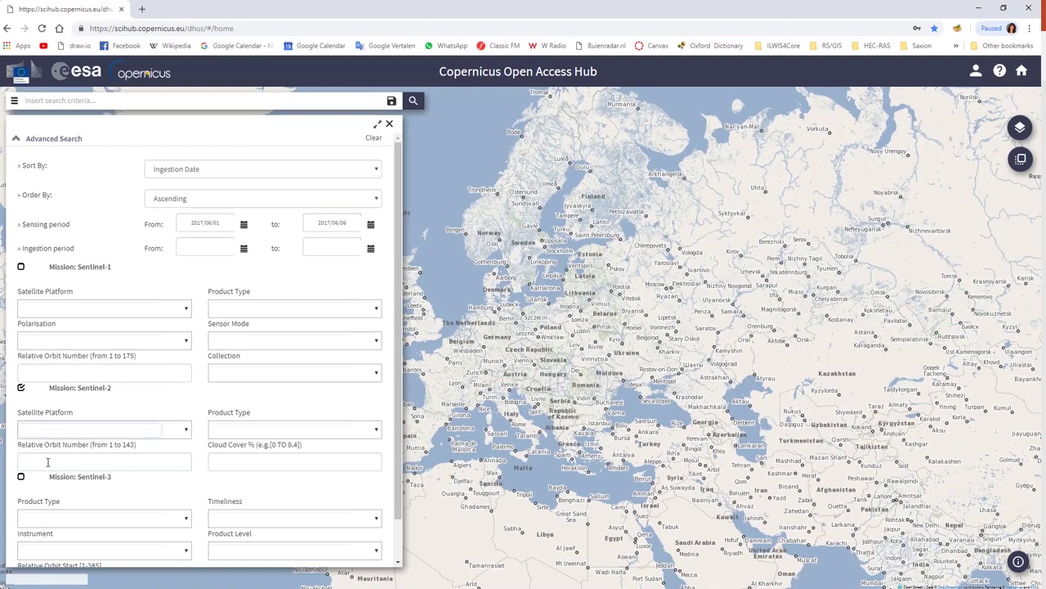
click(40, 462)
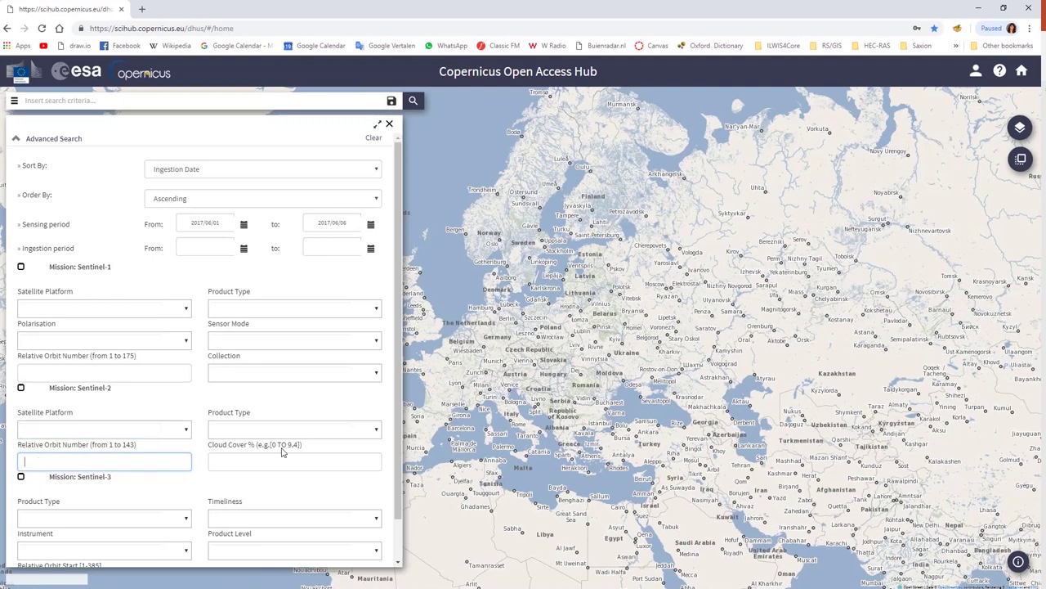
click(376, 429)
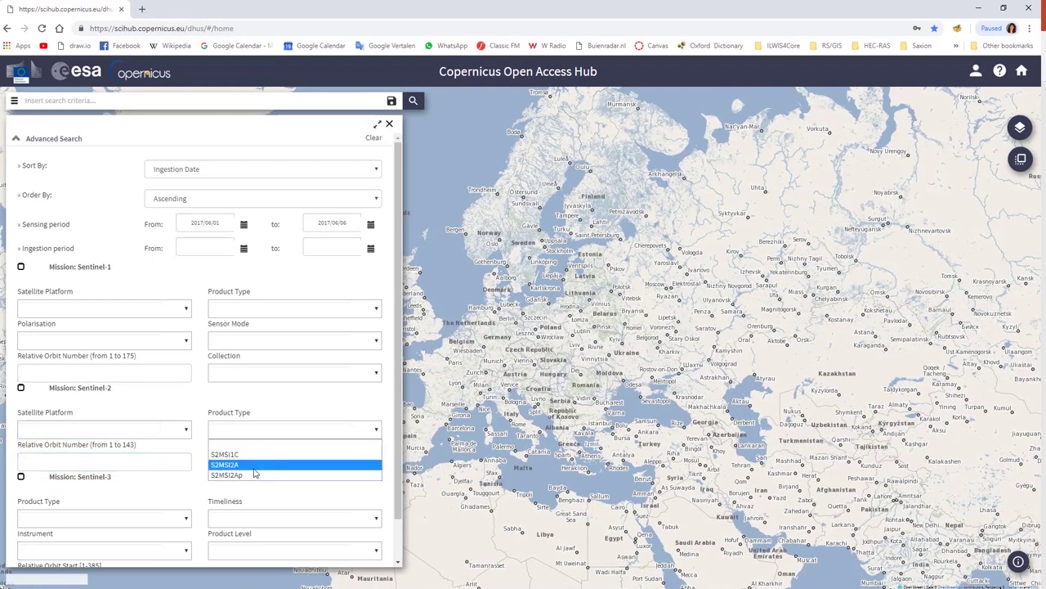
click(226, 433)
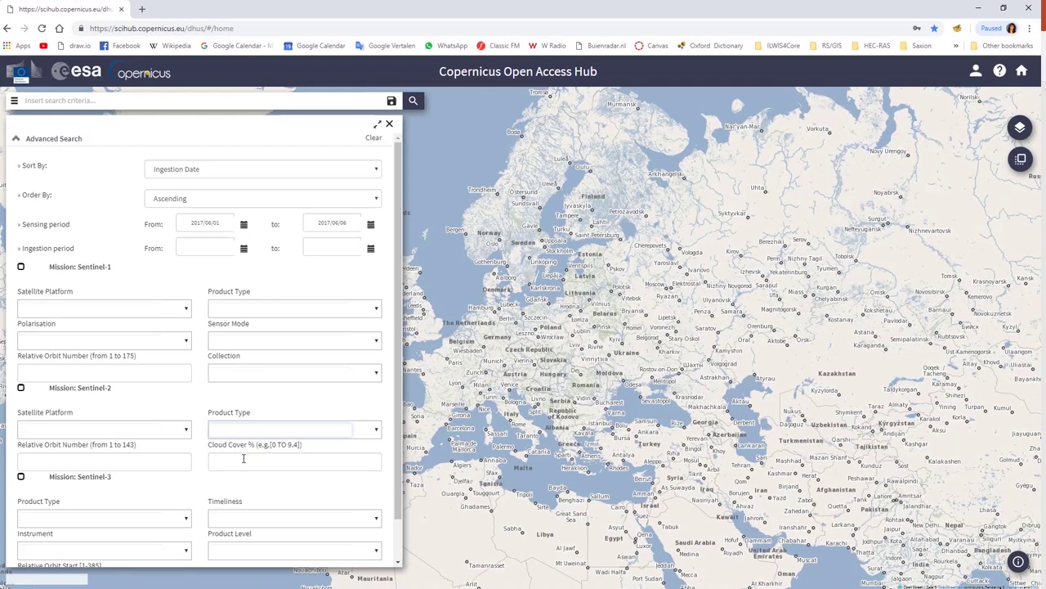
click(243, 460)
text([0 TO 5])
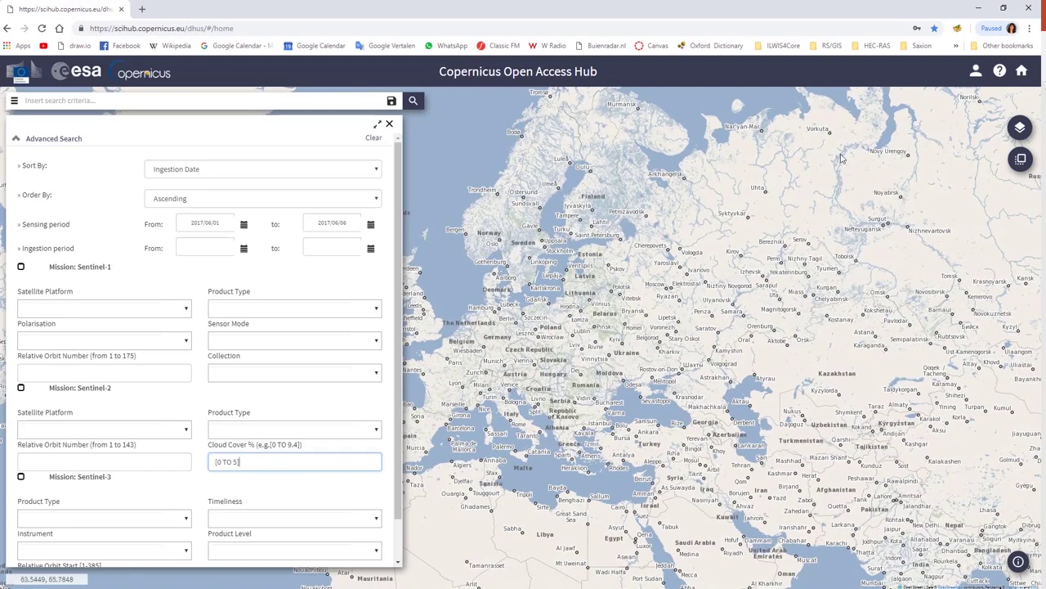
Step: Draw the search area rectangle over southwest Spain
drag(565, 402, 666, 358)
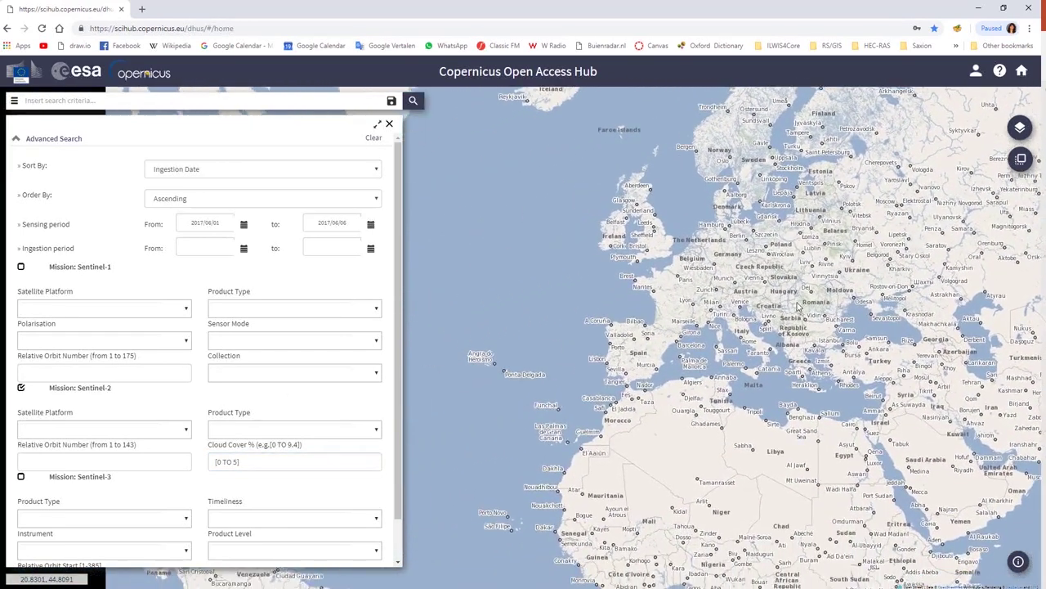
drag(482, 408, 560, 341)
scroll(561, 341, up, 2)
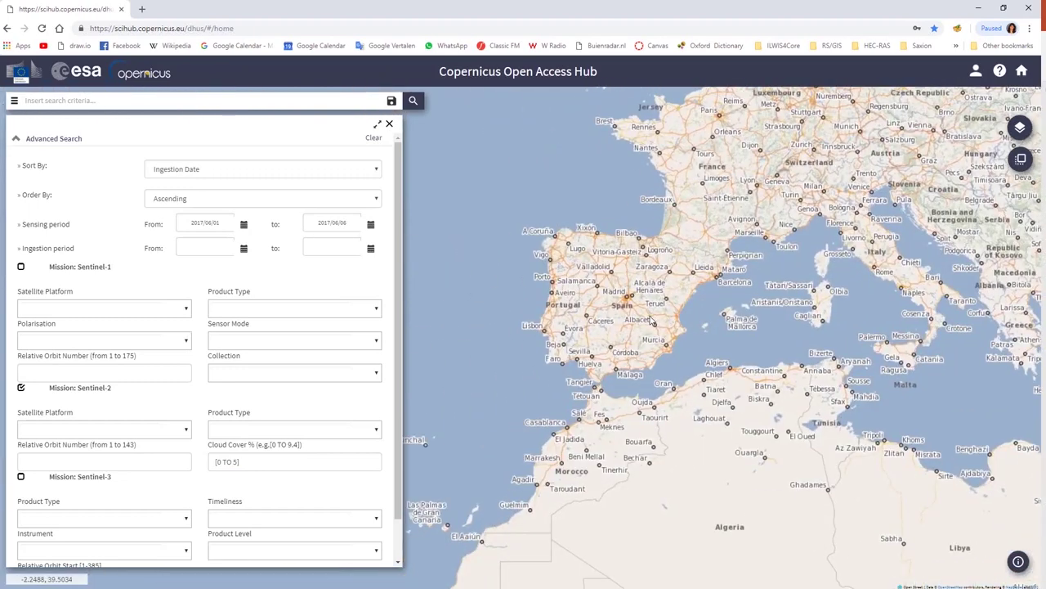
scroll(560, 341, up, 2)
drag(744, 245, 814, 236)
click(1022, 161)
drag(512, 317, 660, 461)
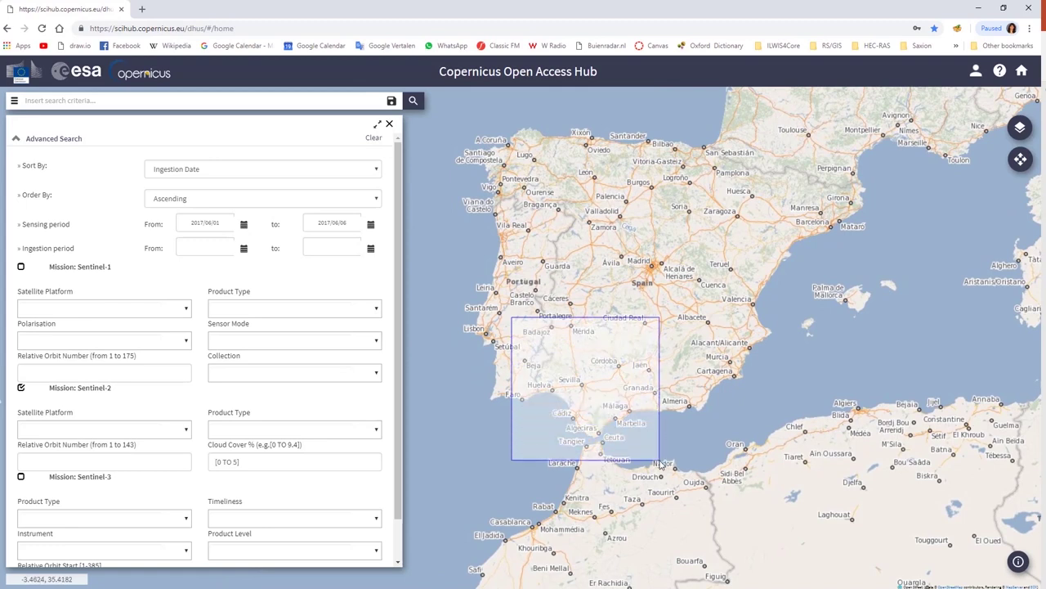
Step: Run the search, scroll the 56 results, and view the T30STG product's details
click(414, 101)
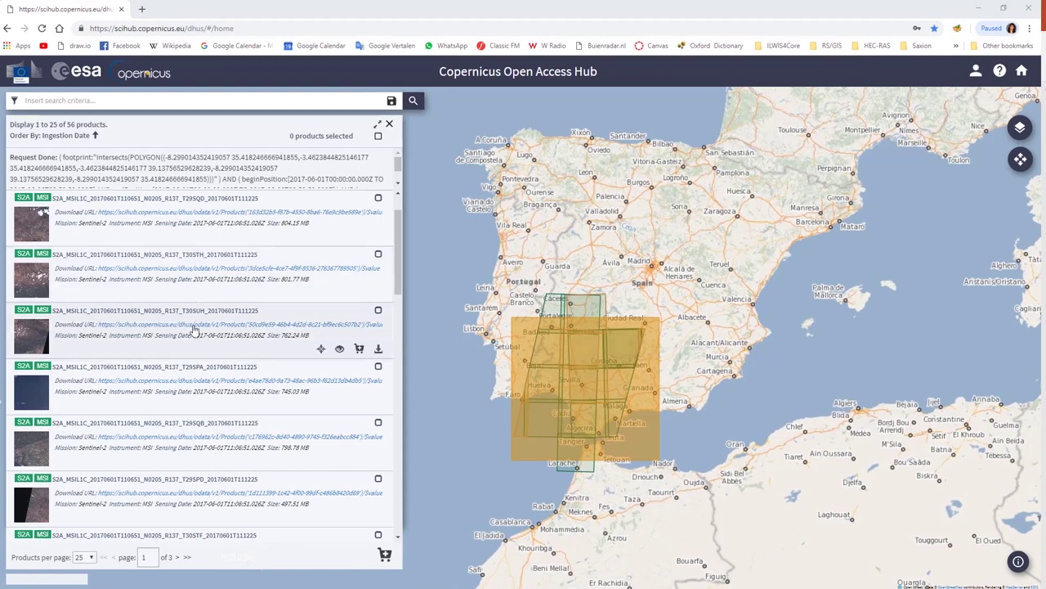
scroll(194, 336, down, 3)
scroll(194, 336, down, 6)
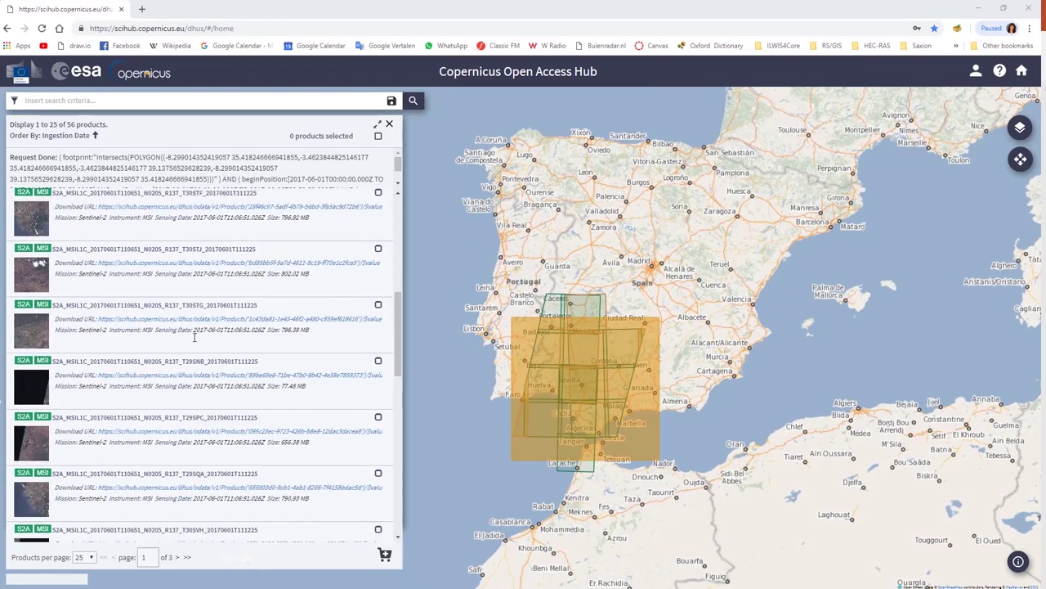
scroll(195, 337, down, 3)
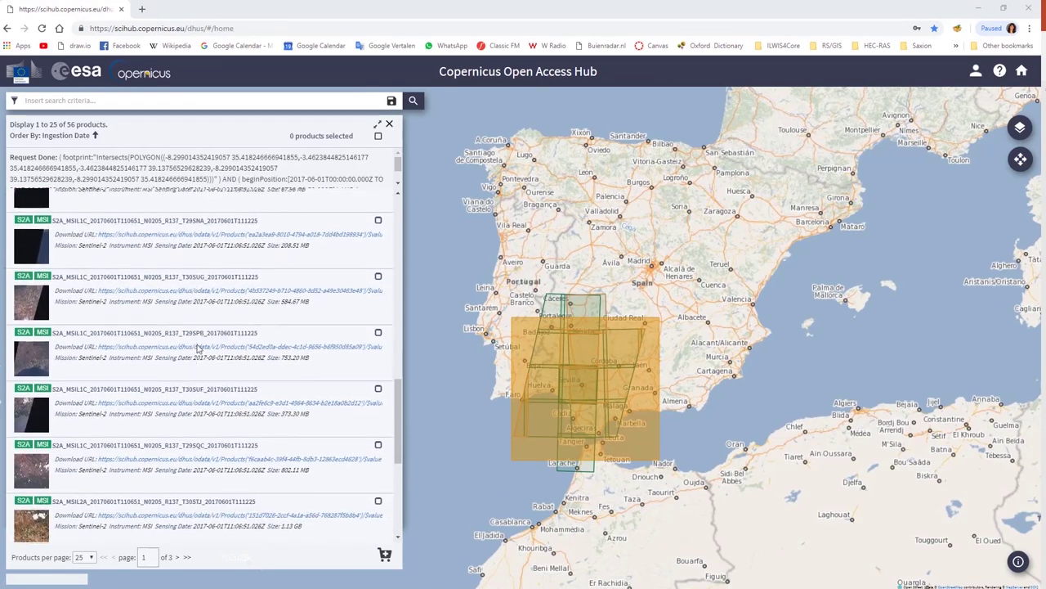
scroll(183, 479, down, 5)
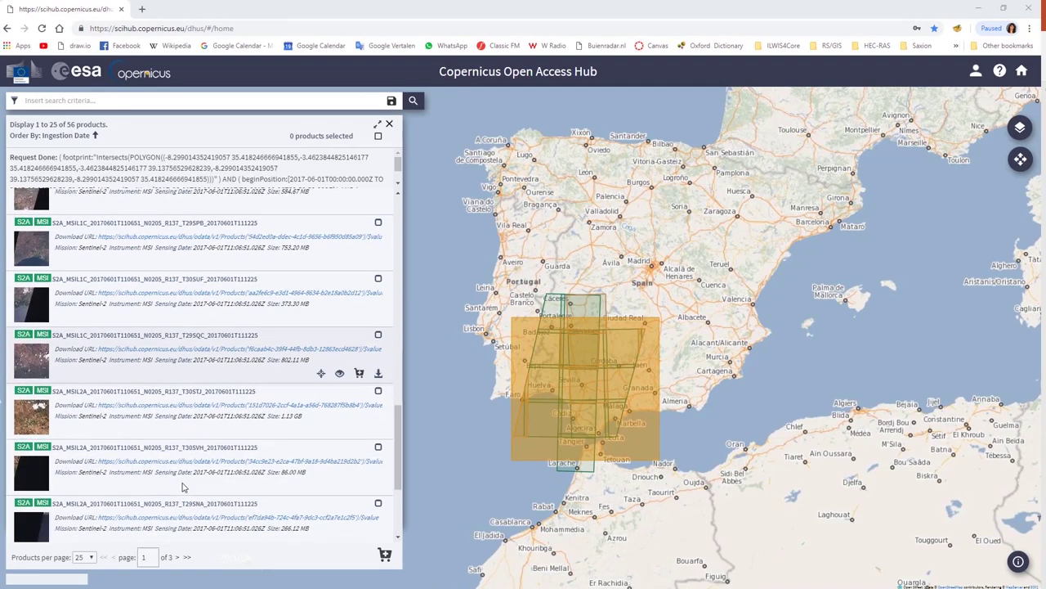
scroll(183, 487, down, 1)
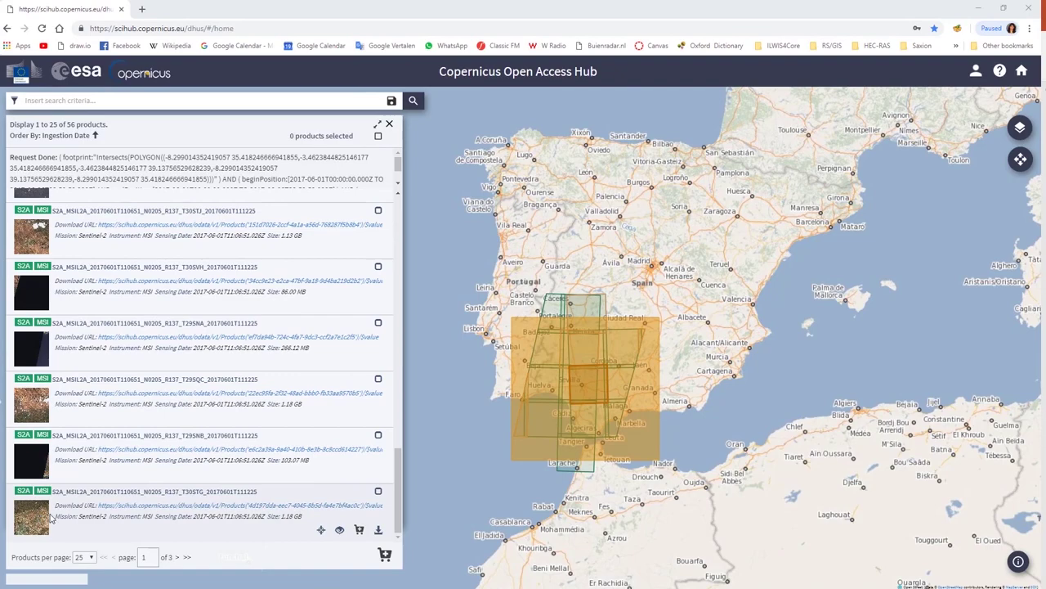
click(340, 531)
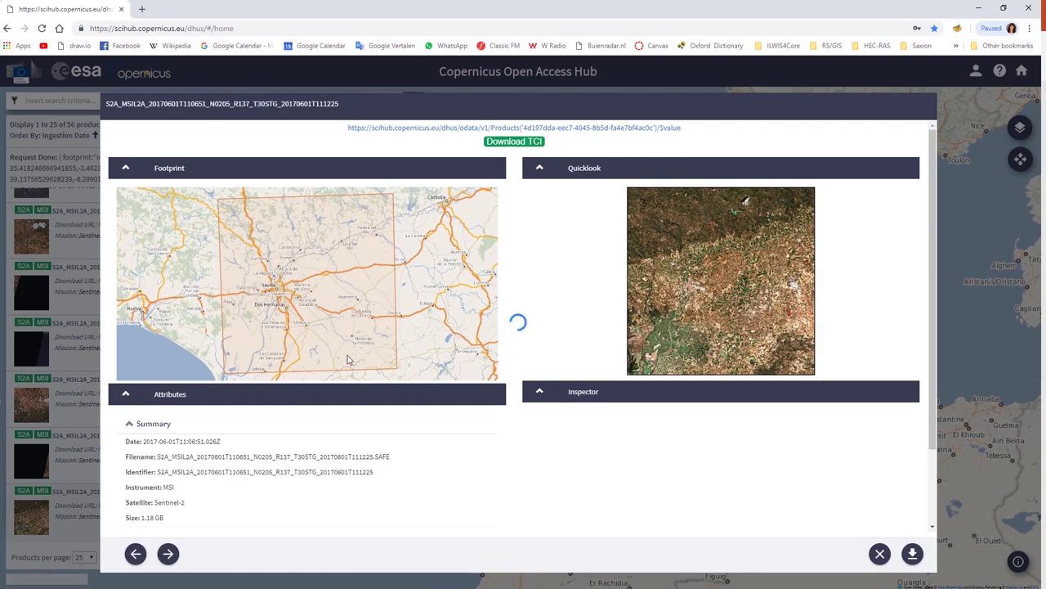
Step: Review the T30STG product's expanded attributes, then close its details view
scroll(188, 450, down, 1)
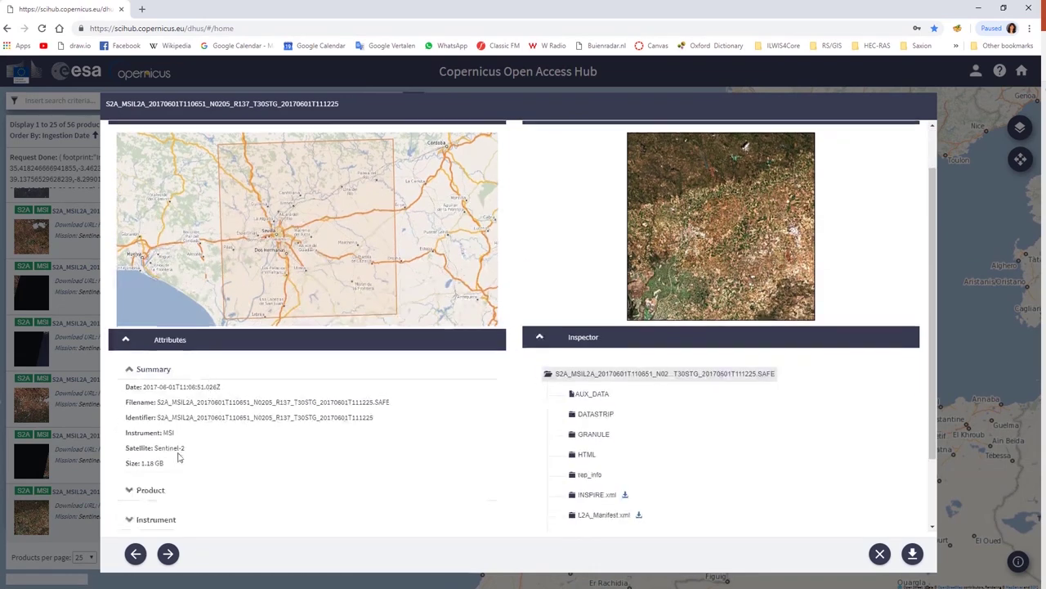
click(143, 494)
scroll(144, 500, down, 4)
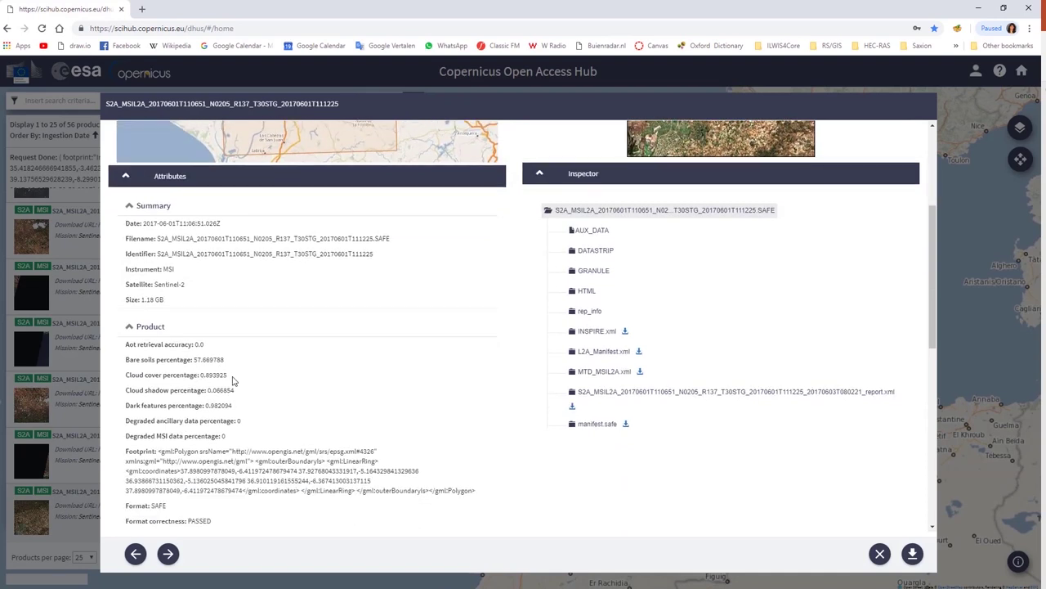
scroll(214, 377, up, 4)
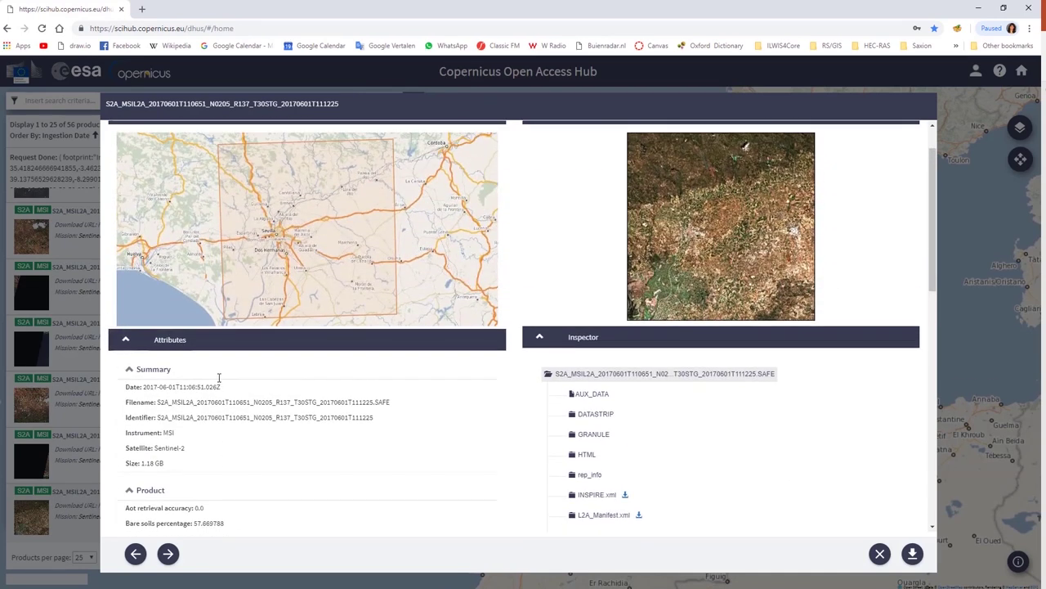
click(882, 558)
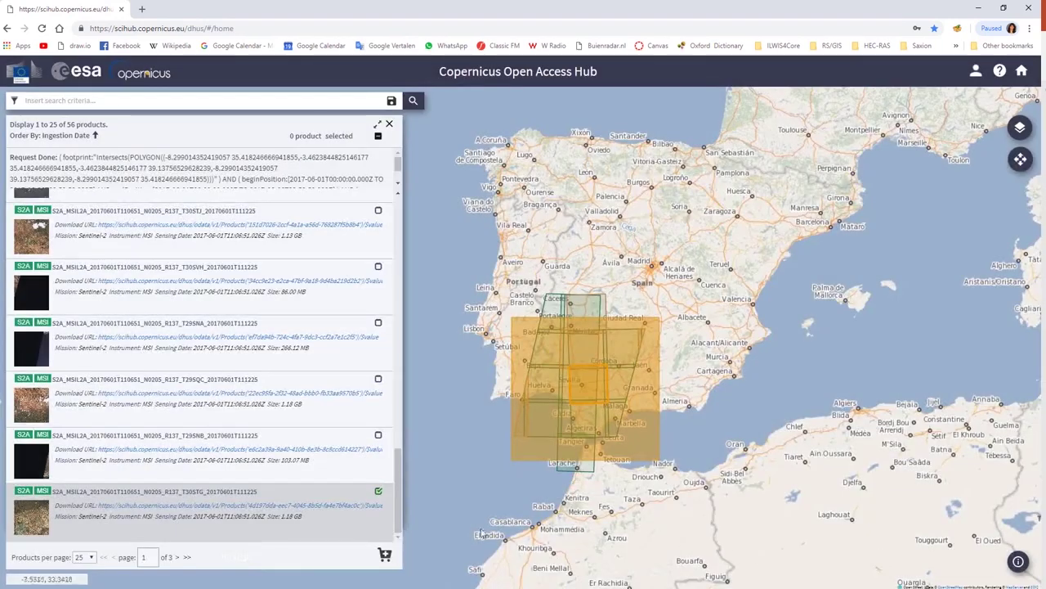
Step: Download the T30STG product, saving its default-named zip to Downloads
mouse_move(357, 523)
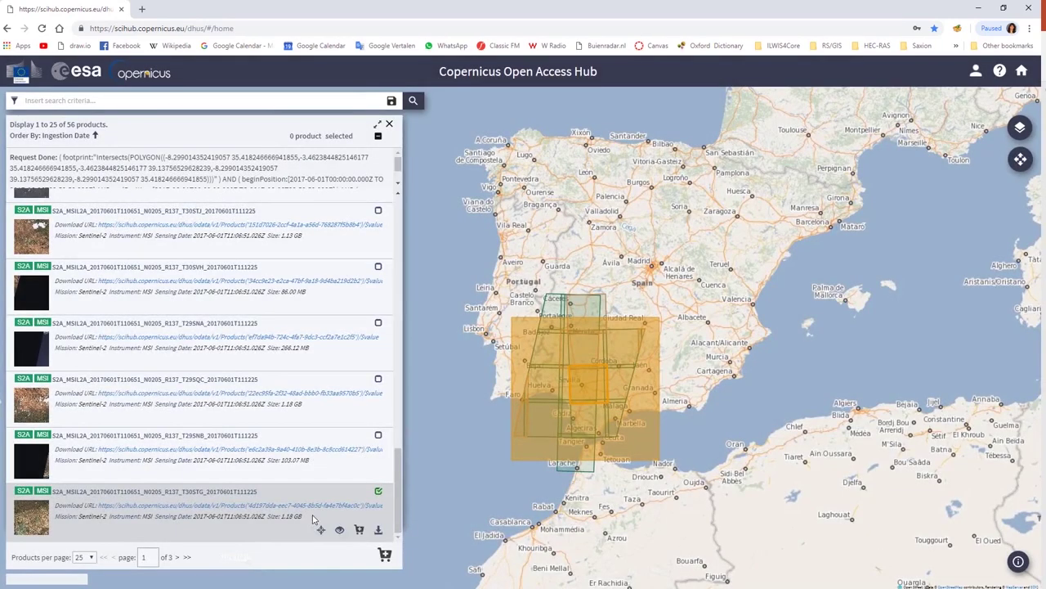
click(378, 532)
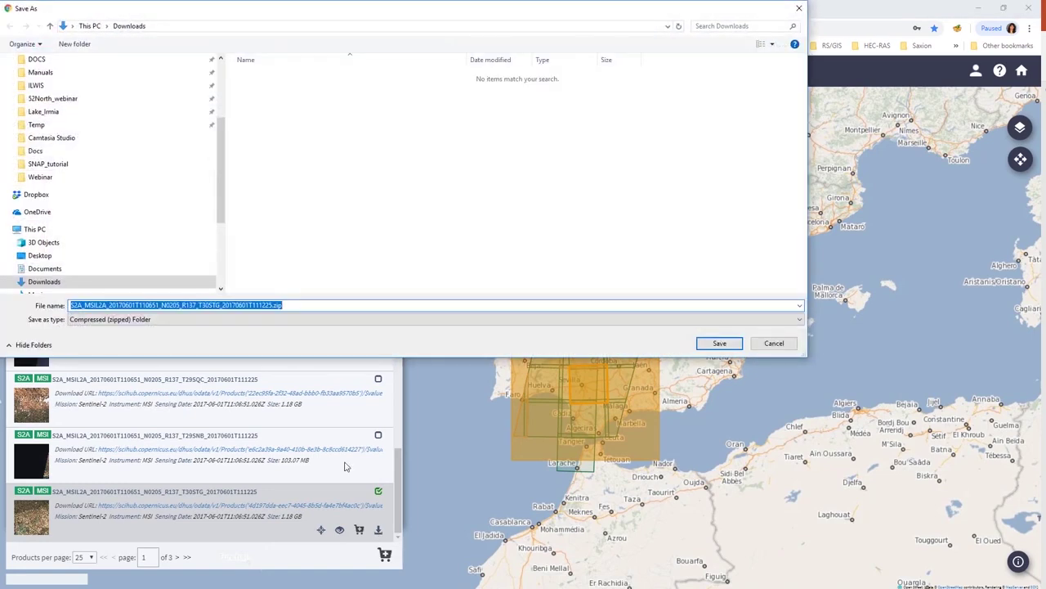
click(283, 305)
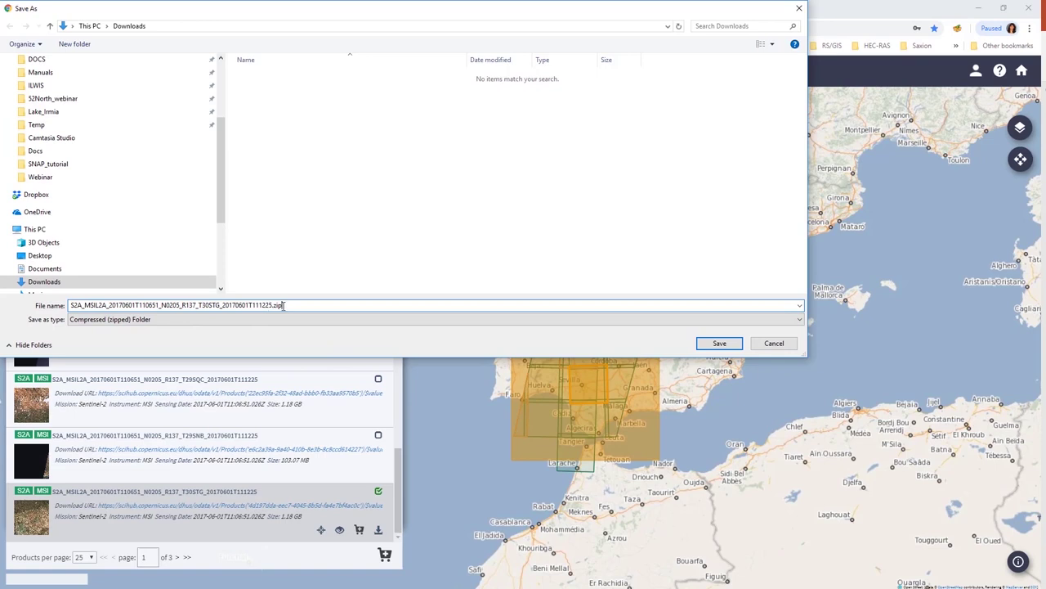
click(719, 344)
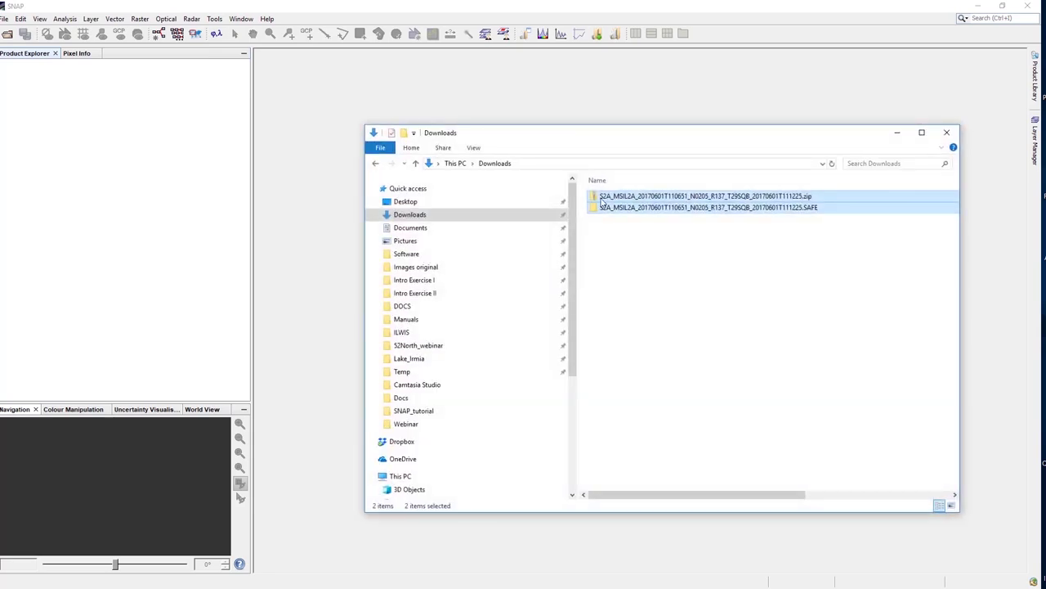
Step: Drag the S2A_MSIL2A zip from Downloads into SNAP's Product Explorer to load it
click(600, 198)
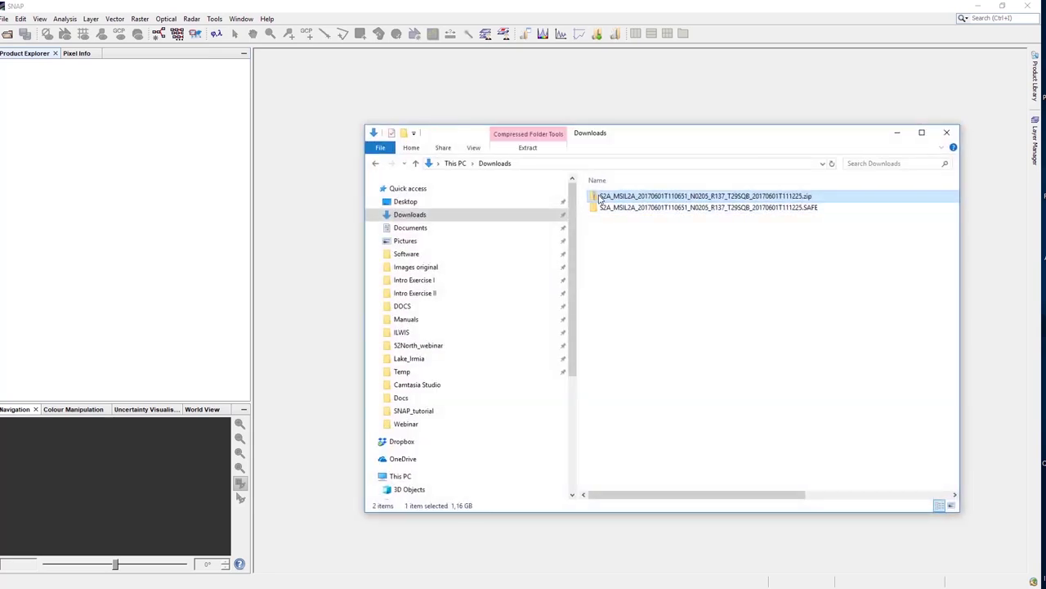
drag(600, 198, 136, 195)
click(656, 259)
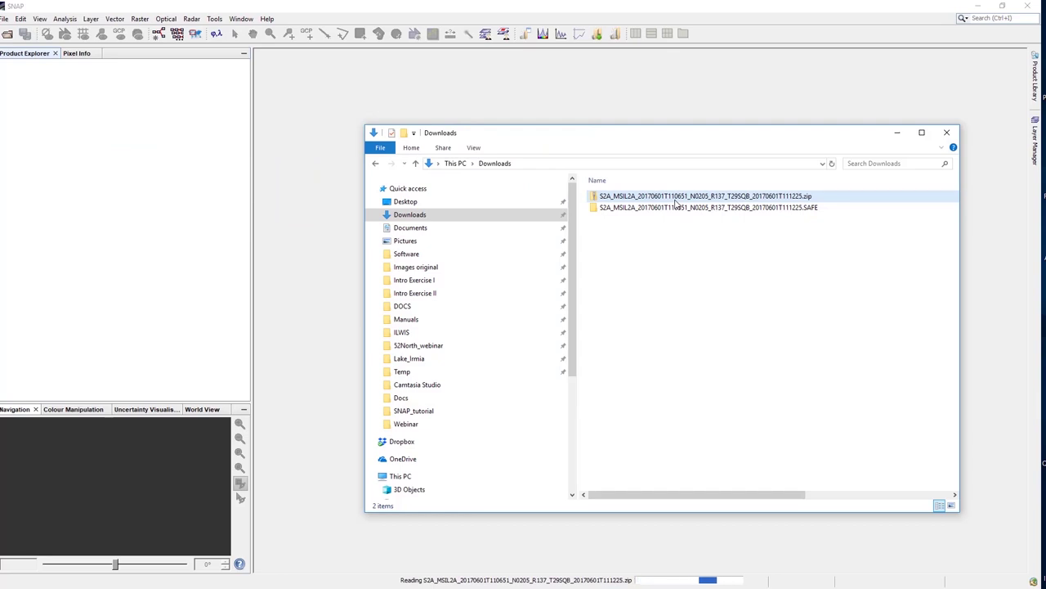
key(alt+Tab)
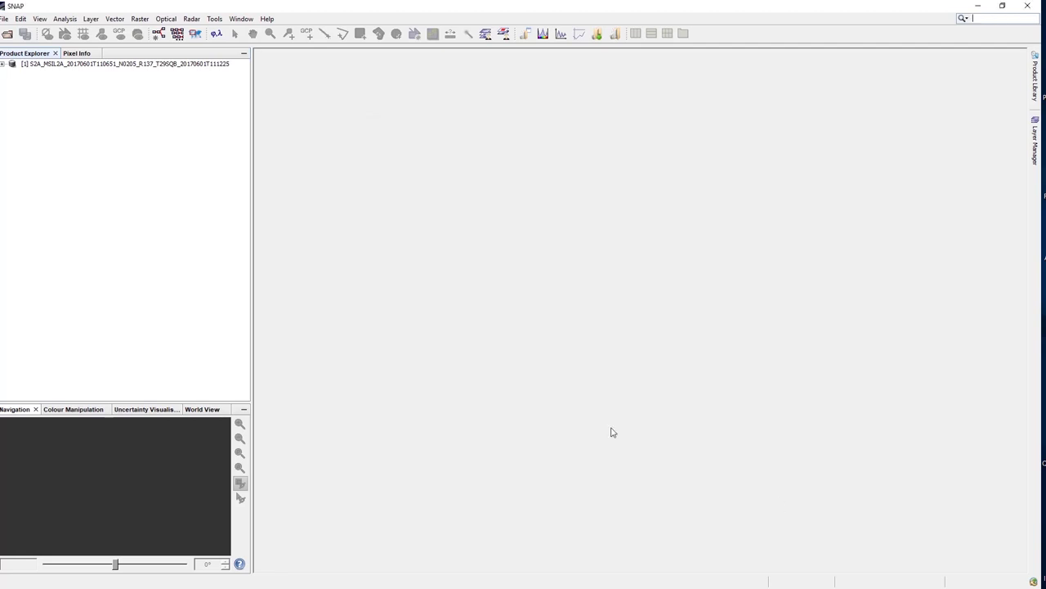
Step: Expand the product's bands and show a Sentinel 2 MSI Natural Colors (B4, B3, B2) RGB view
click(3, 64)
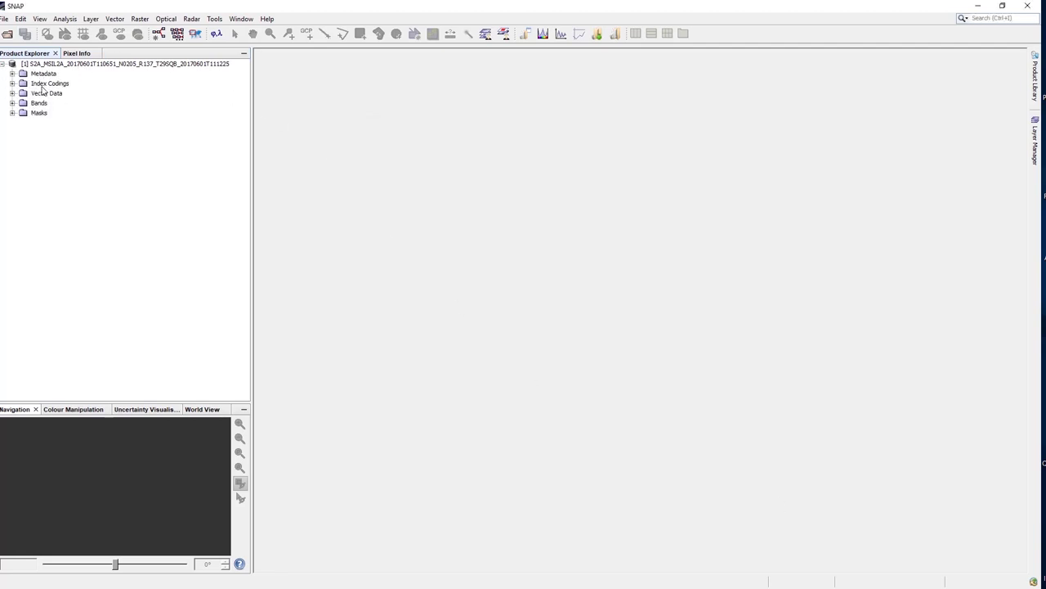
click(12, 103)
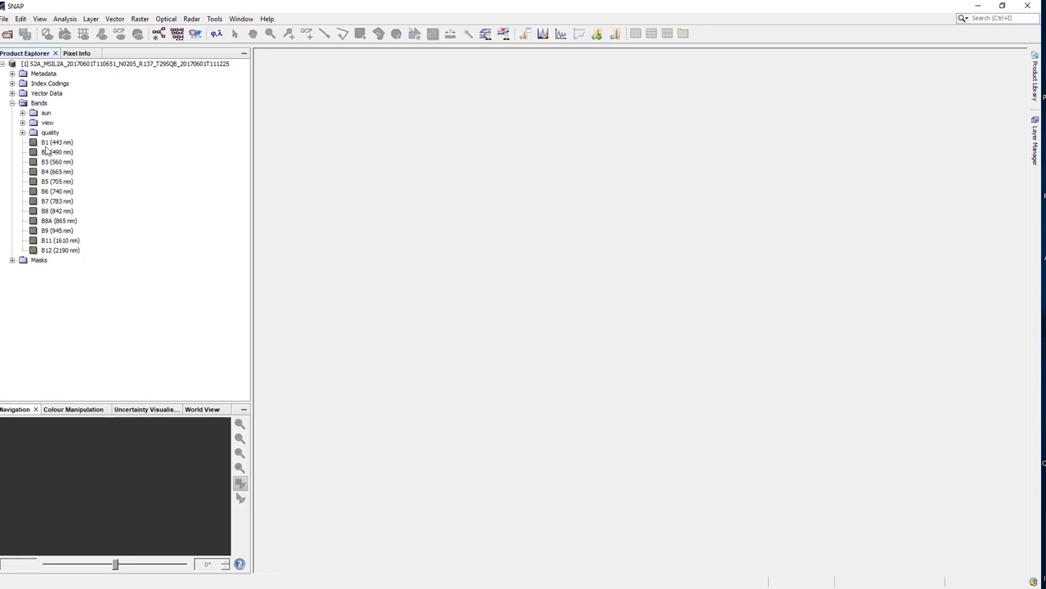
click(112, 66)
right_click(112, 69)
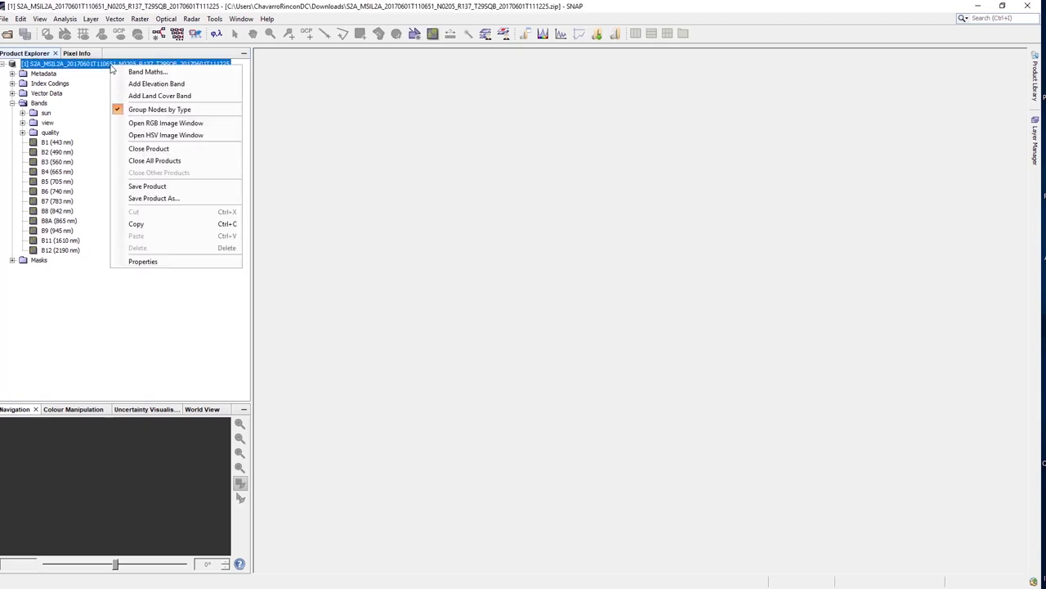
click(194, 135)
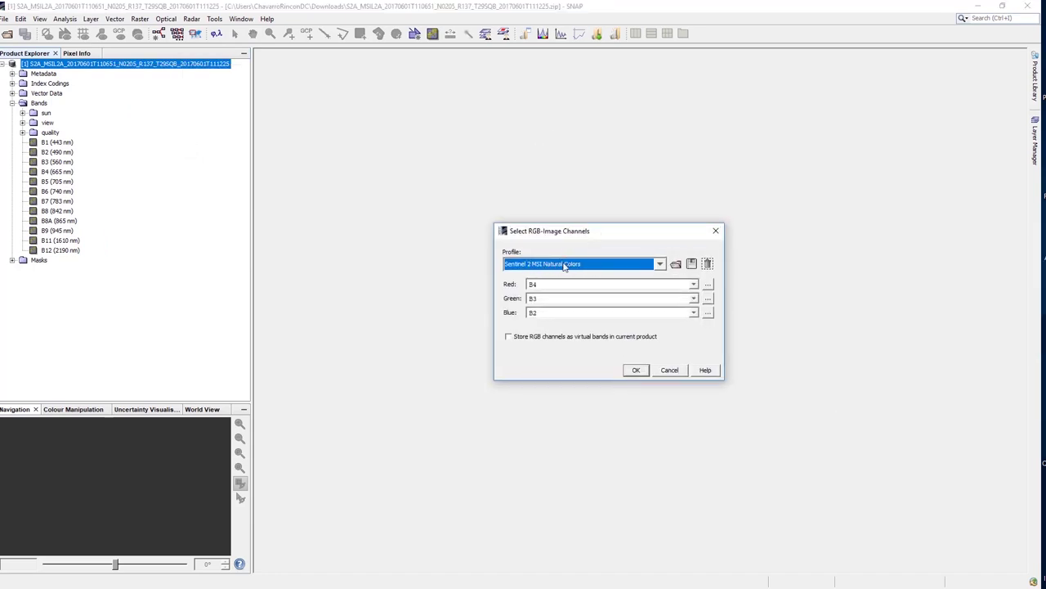
click(636, 370)
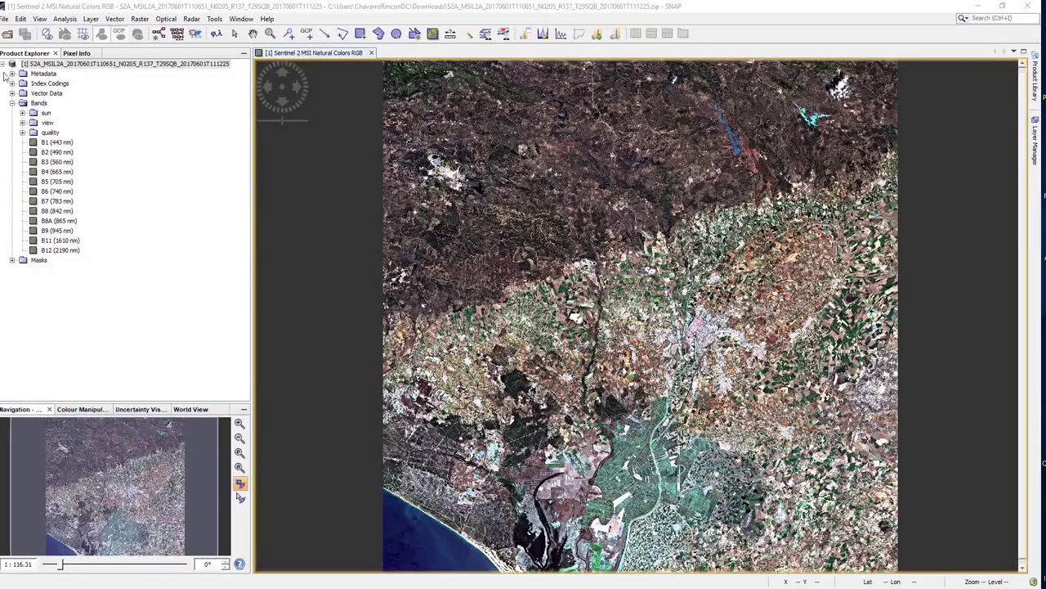
Step: Resample the product with band B2 as reference, giving a 10980 × 10980 pixel product [2]
click(3, 64)
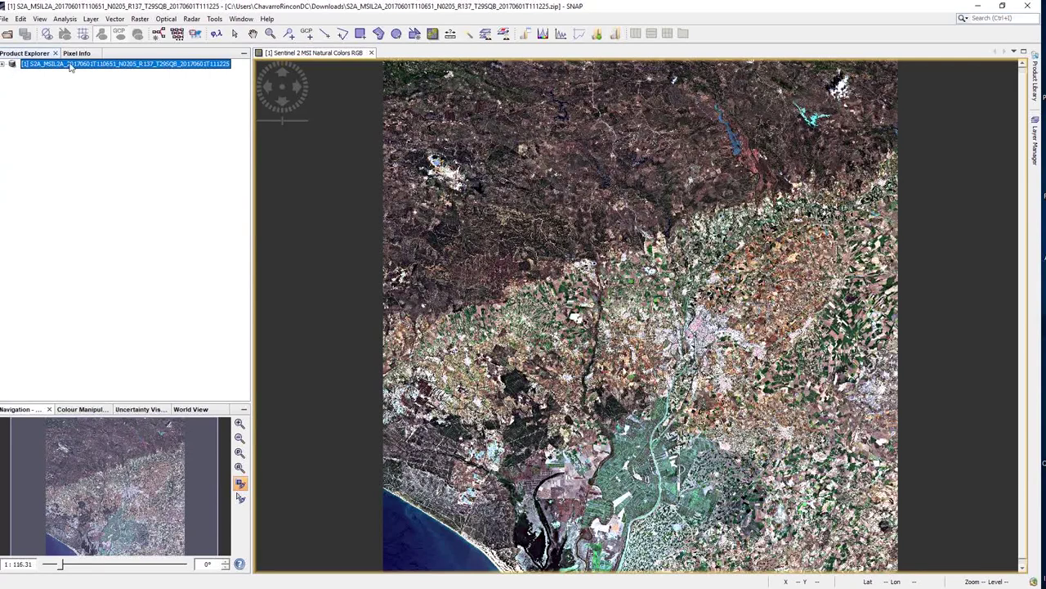
click(139, 19)
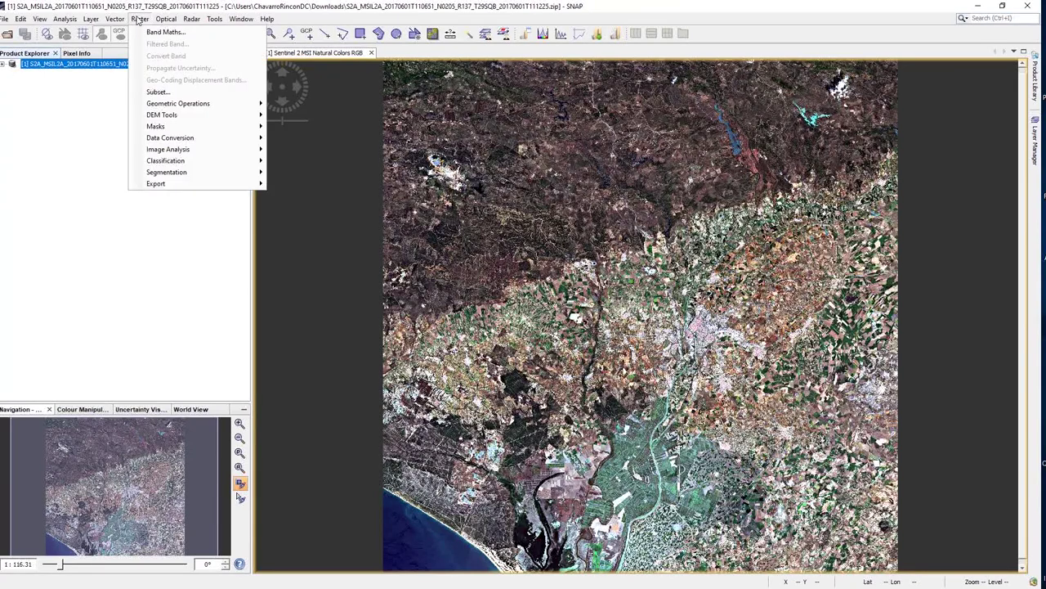
mouse_move(242, 107)
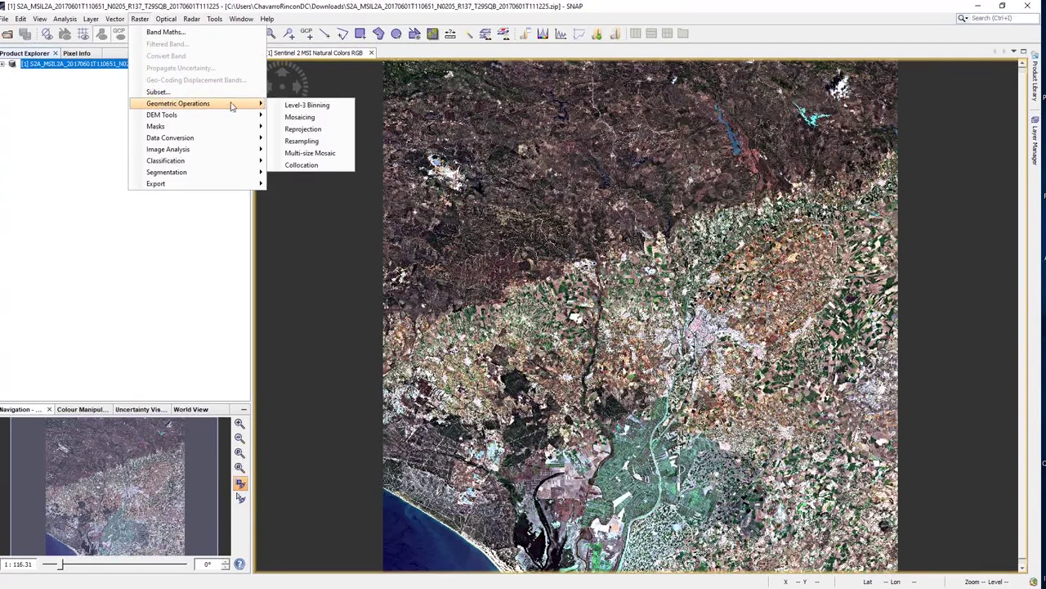
click(302, 142)
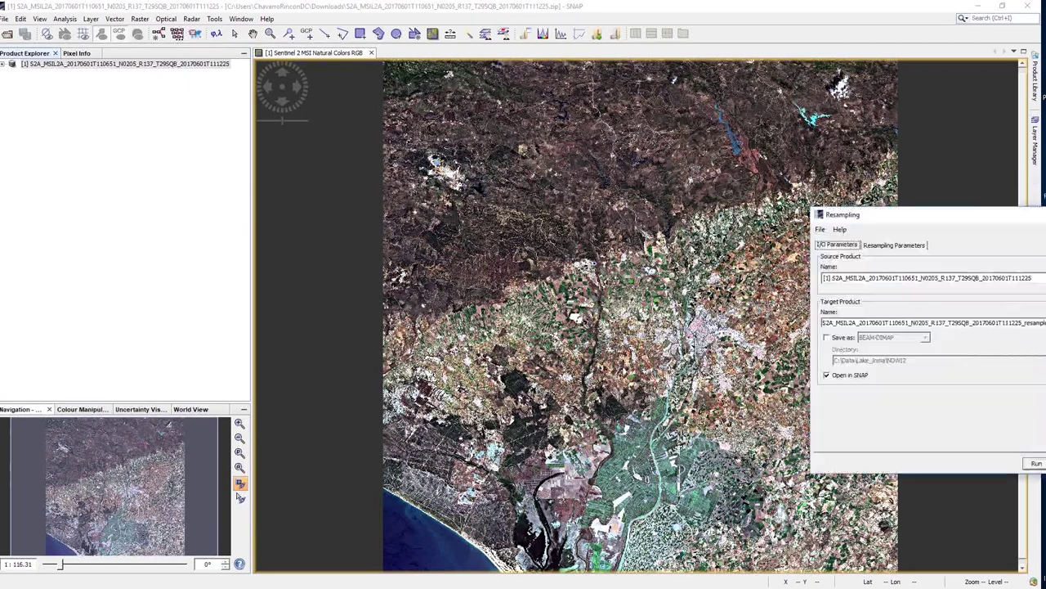
drag(766, 237, 586, 211)
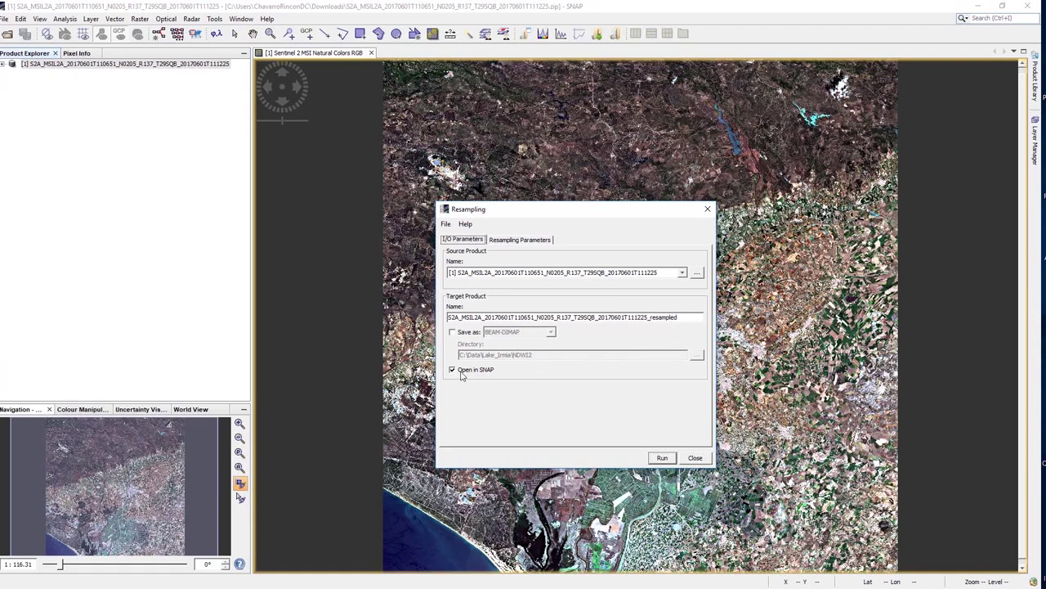
click(512, 241)
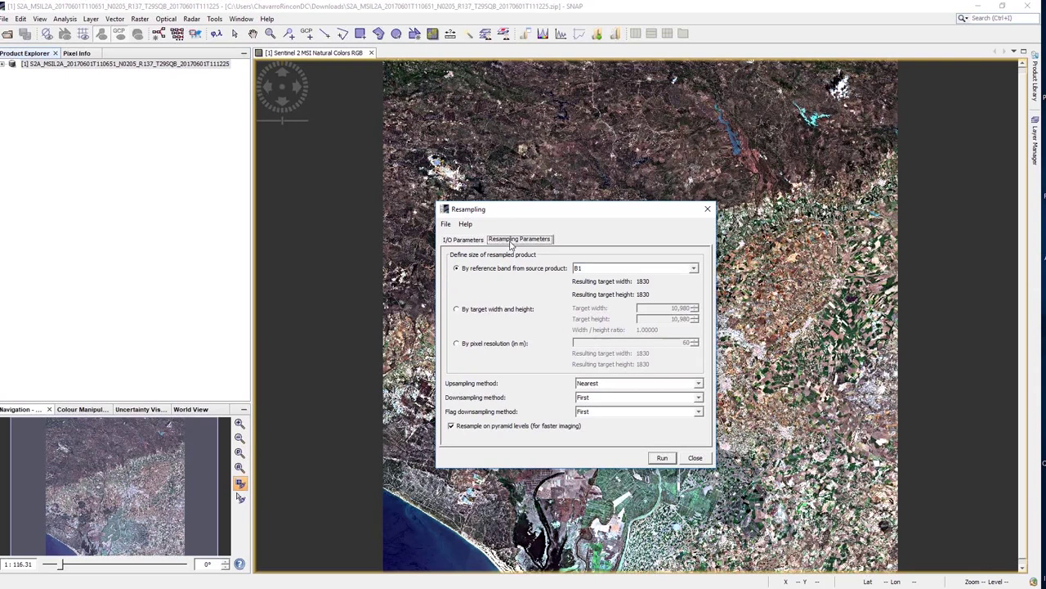
click(683, 271)
click(573, 294)
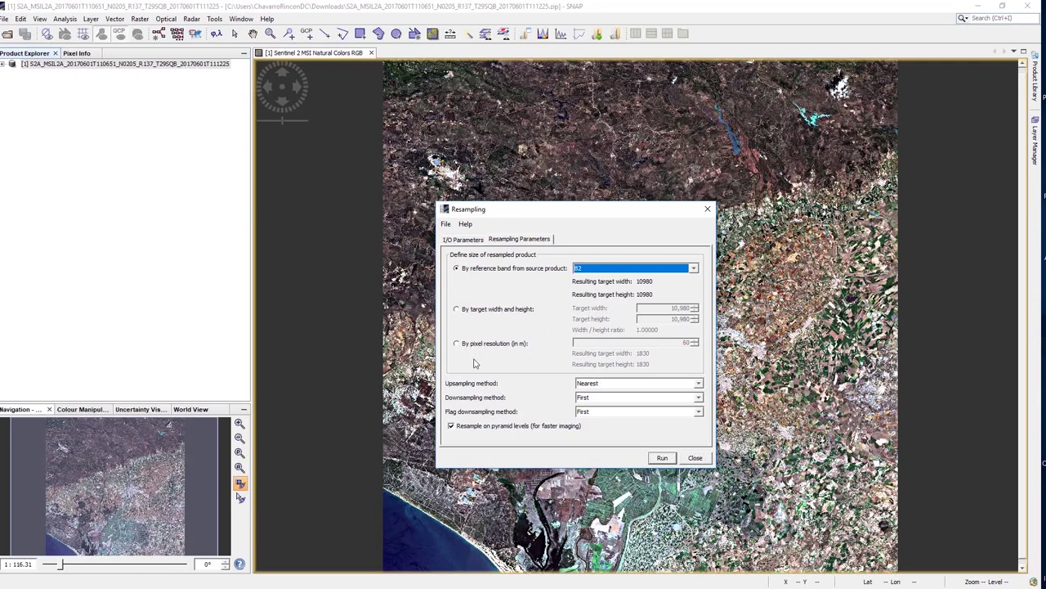
click(662, 460)
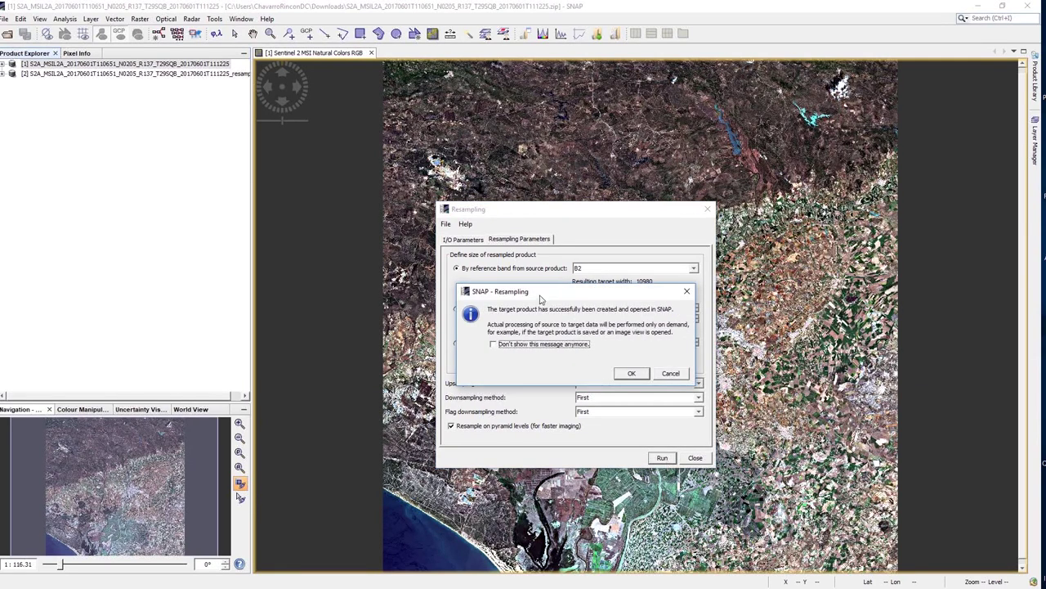
click(640, 376)
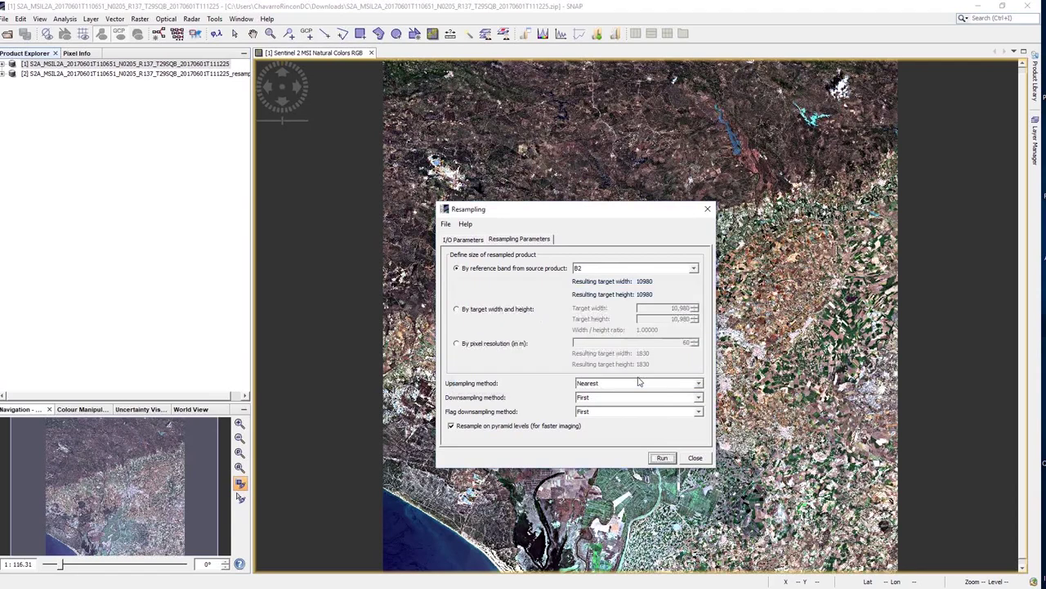
Step: Set a spatial subset of resampled product [2] to pixels X 2516–8510, Y 5772–10979
click(695, 458)
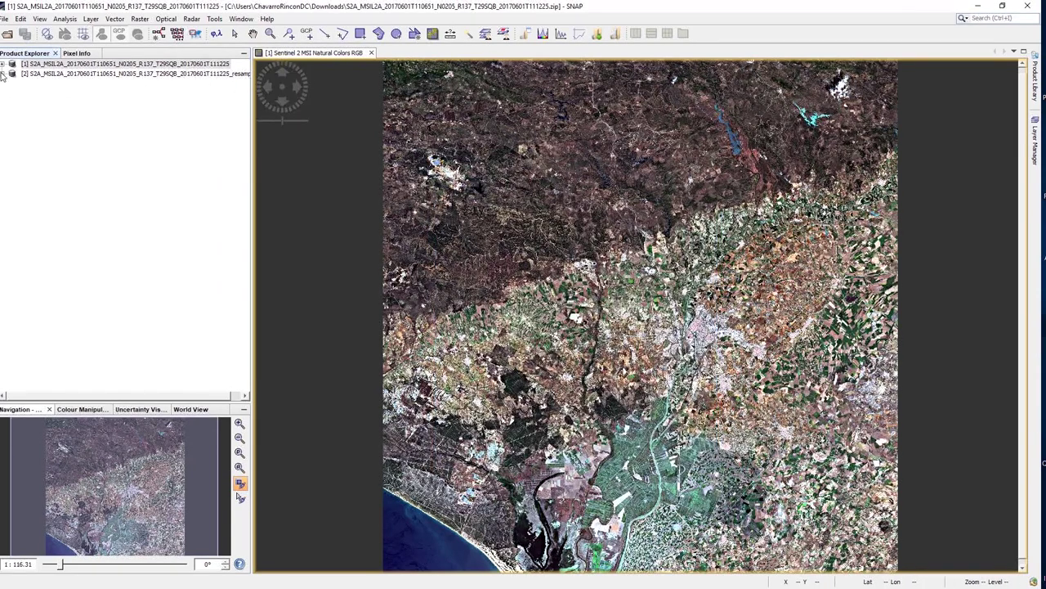
click(32, 74)
click(140, 18)
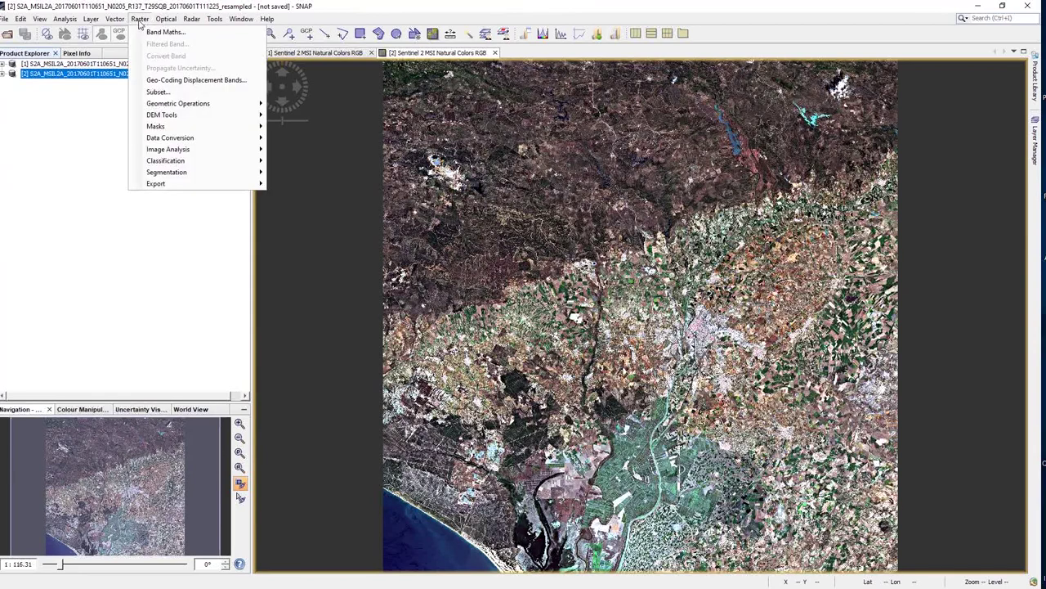
click(158, 92)
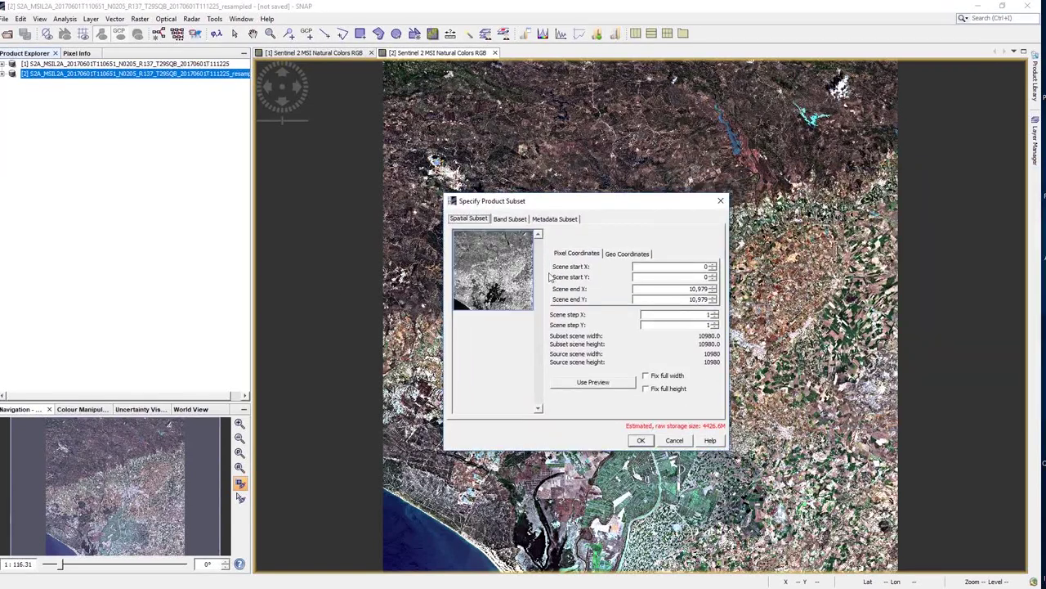
click(631, 255)
click(590, 255)
drag(535, 232, 500, 291)
Step: Keep all bands in the subset and create the 5995 × 5208 subset product
click(511, 220)
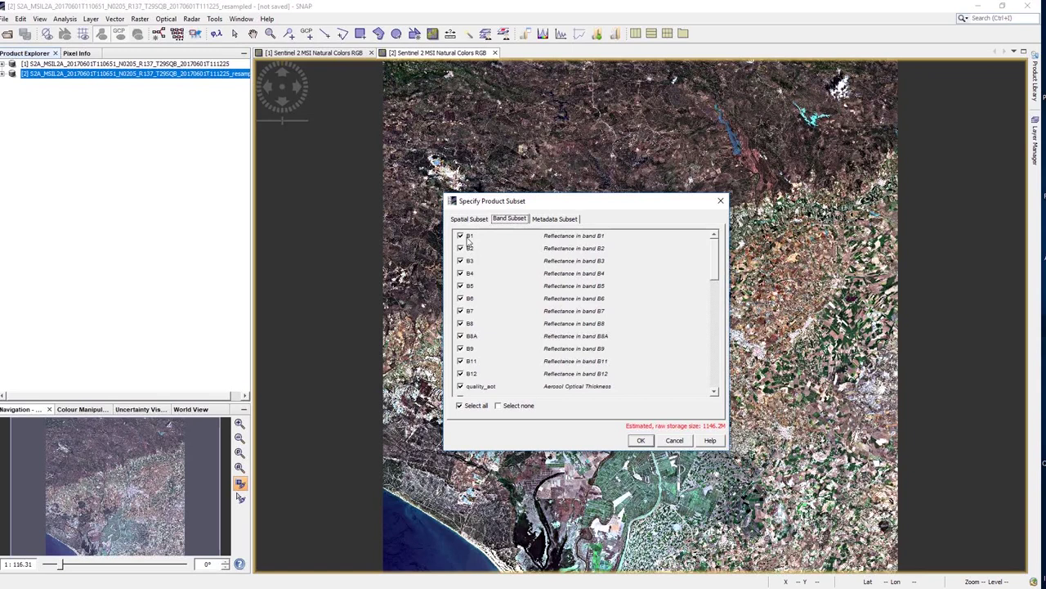
click(463, 406)
click(498, 406)
click(461, 405)
click(560, 219)
click(478, 219)
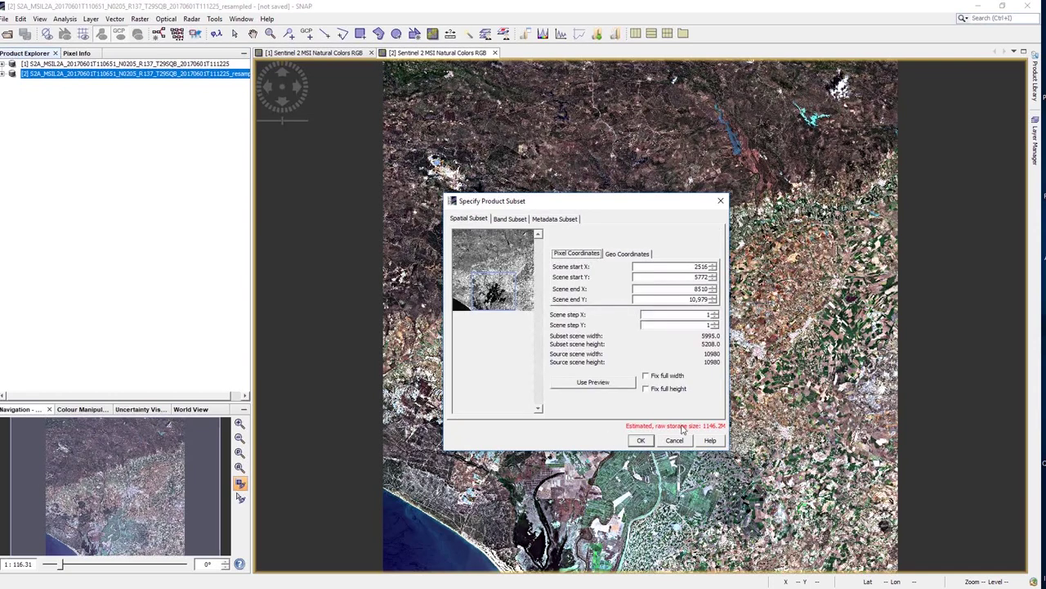
click(641, 440)
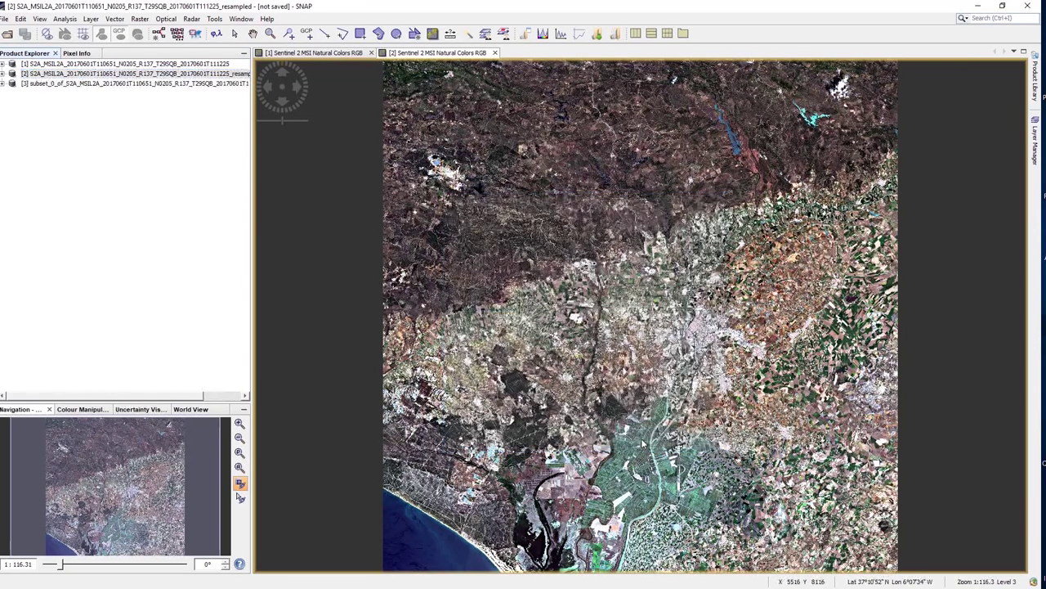
Step: Display subset product [3] as a natural-colour RGB image
click(2, 84)
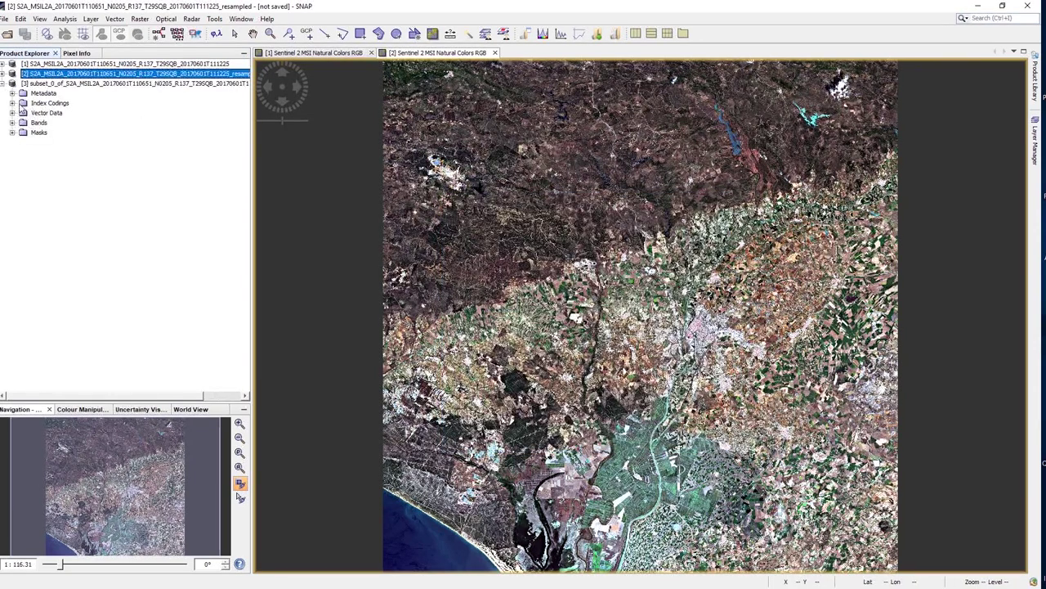
click(98, 83)
right_click(98, 83)
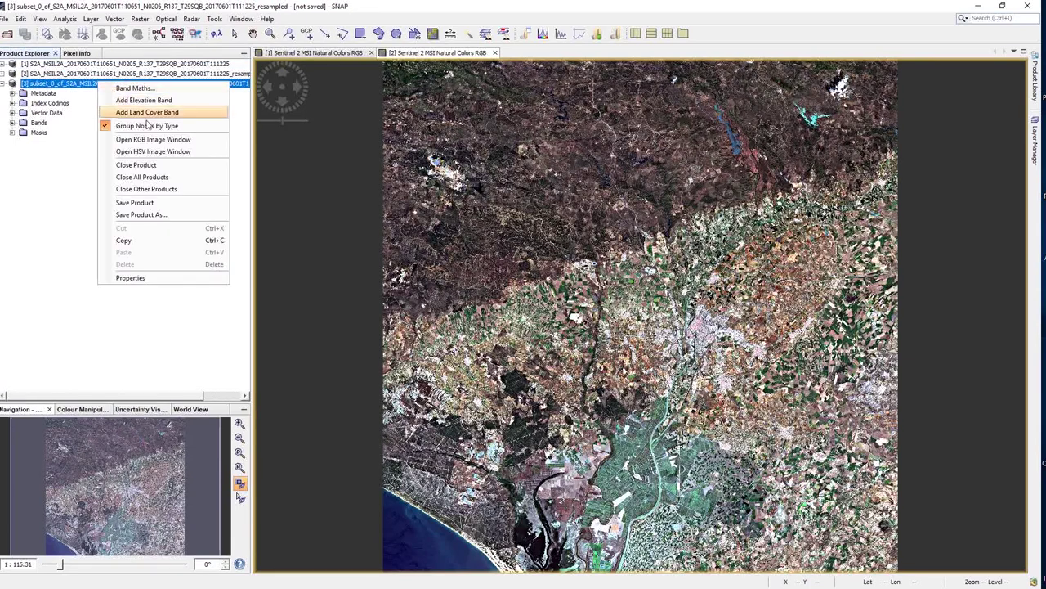
click(146, 139)
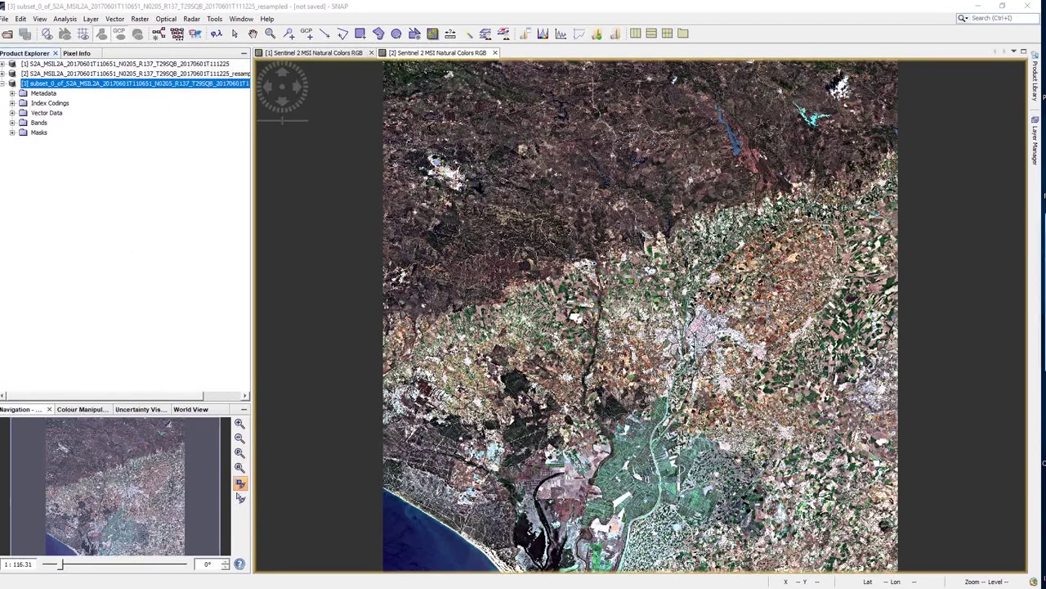
key(Return)
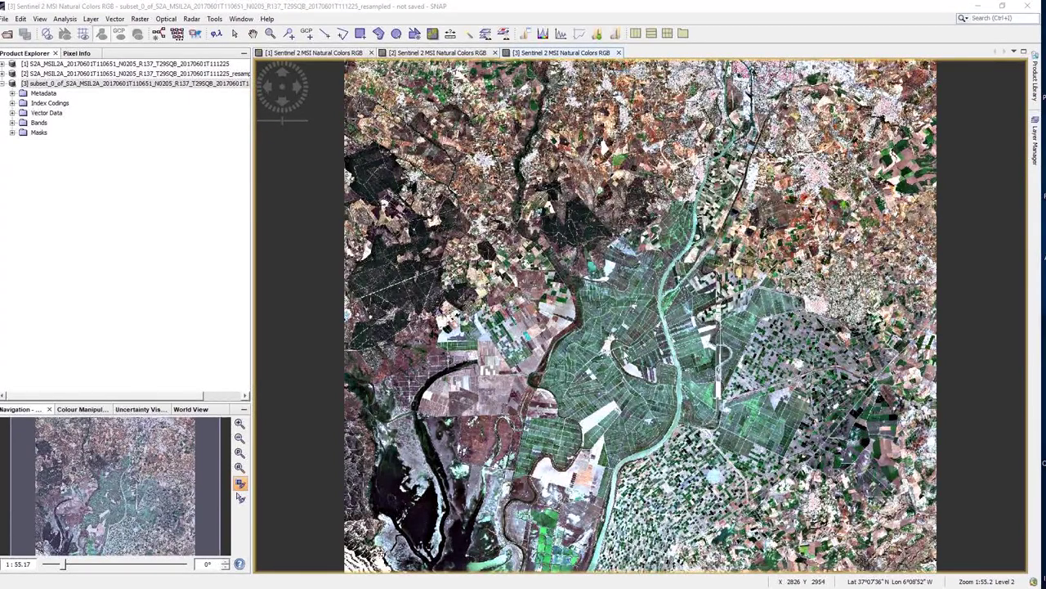
Step: Save the subset product under a new name
click(102, 84)
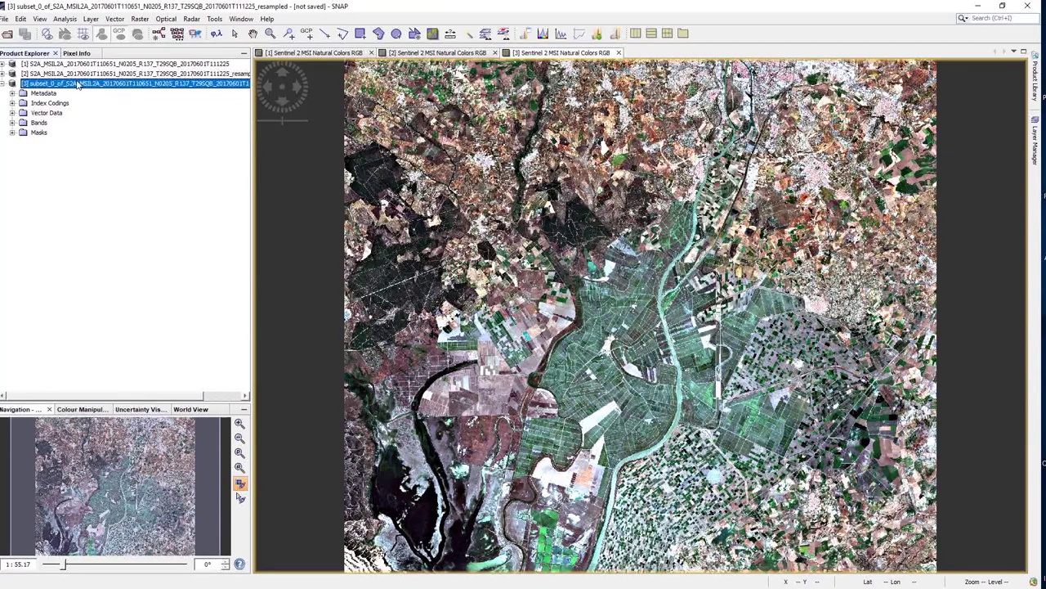
right_click(76, 85)
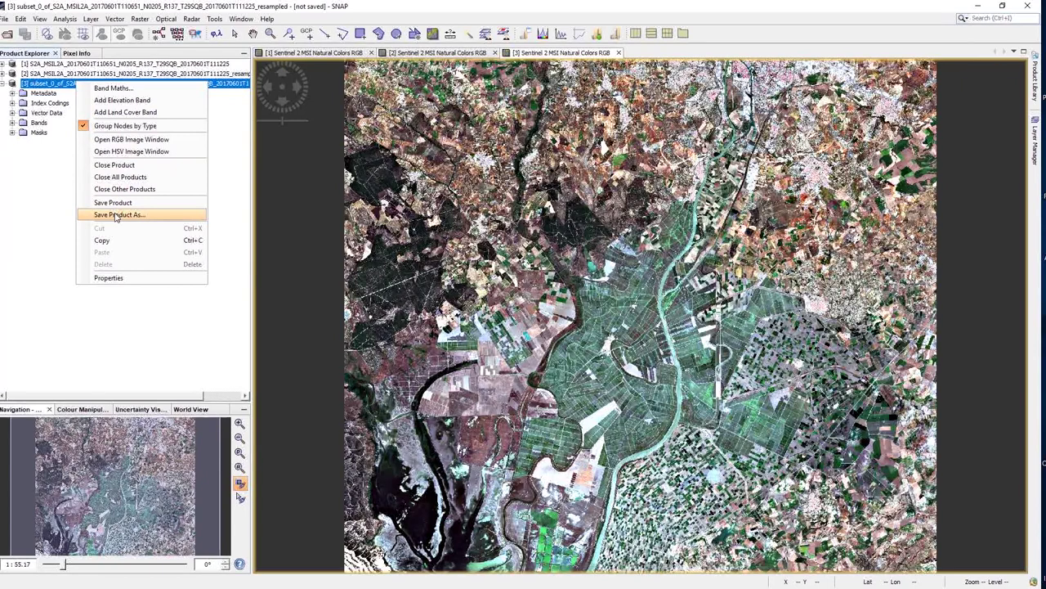
click(116, 215)
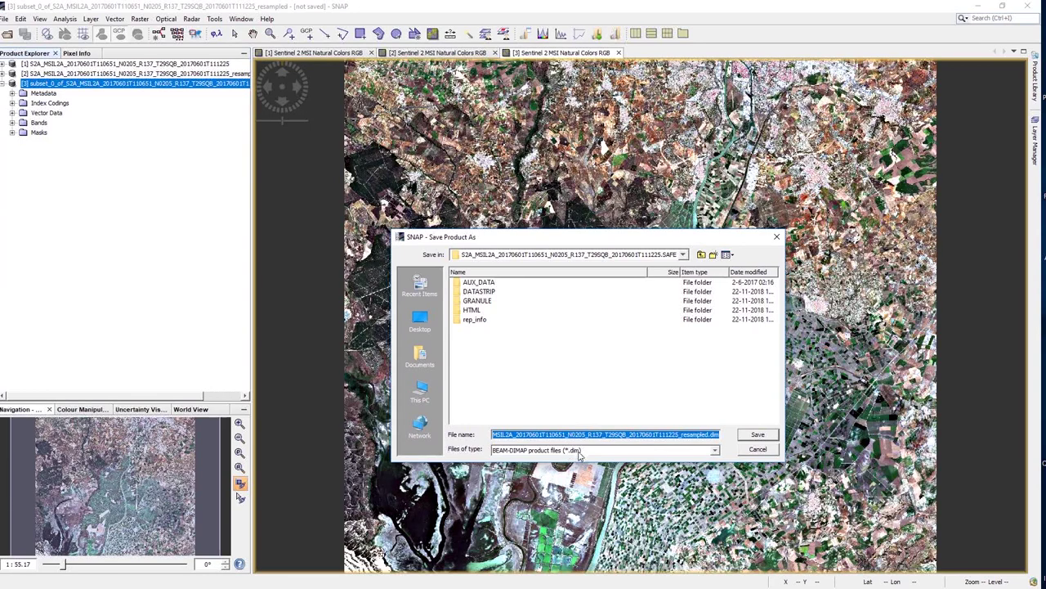
click(761, 434)
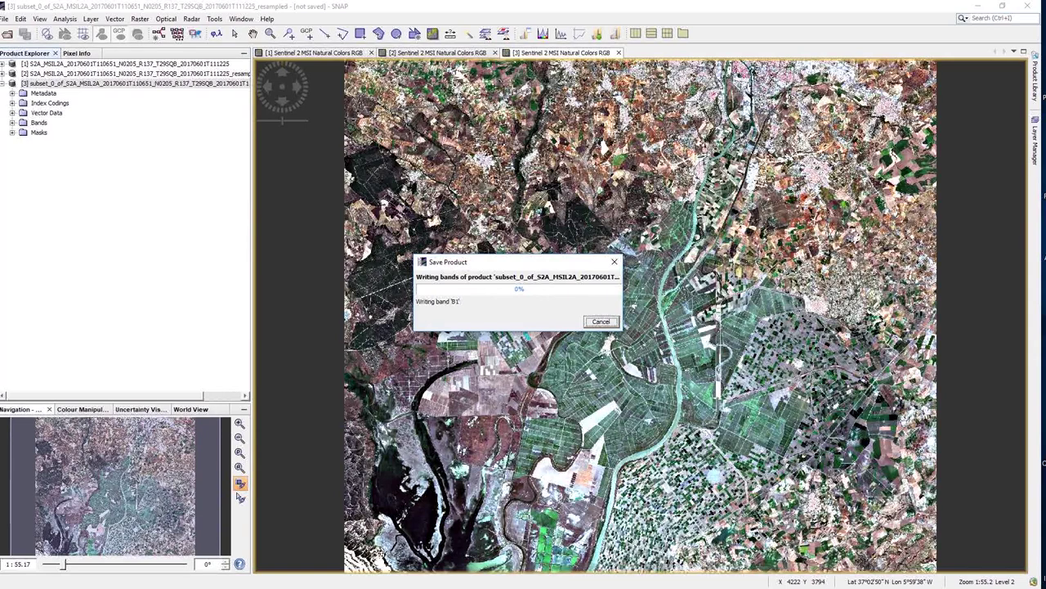
Step: Export the resampled subset product as a GeoTIFF into Downloads
click(108, 85)
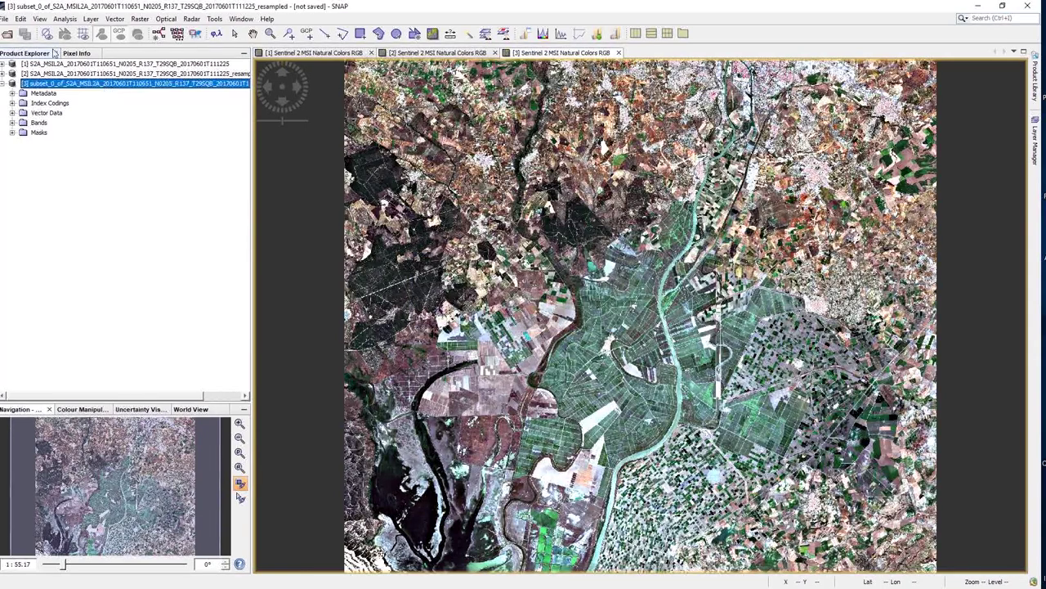
click(5, 19)
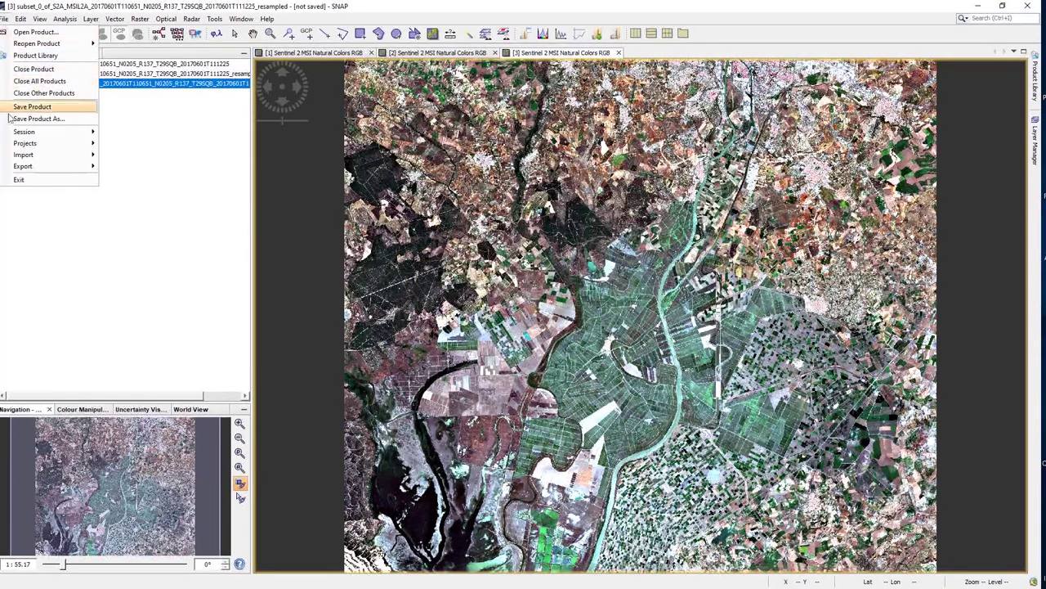
mouse_move(26, 169)
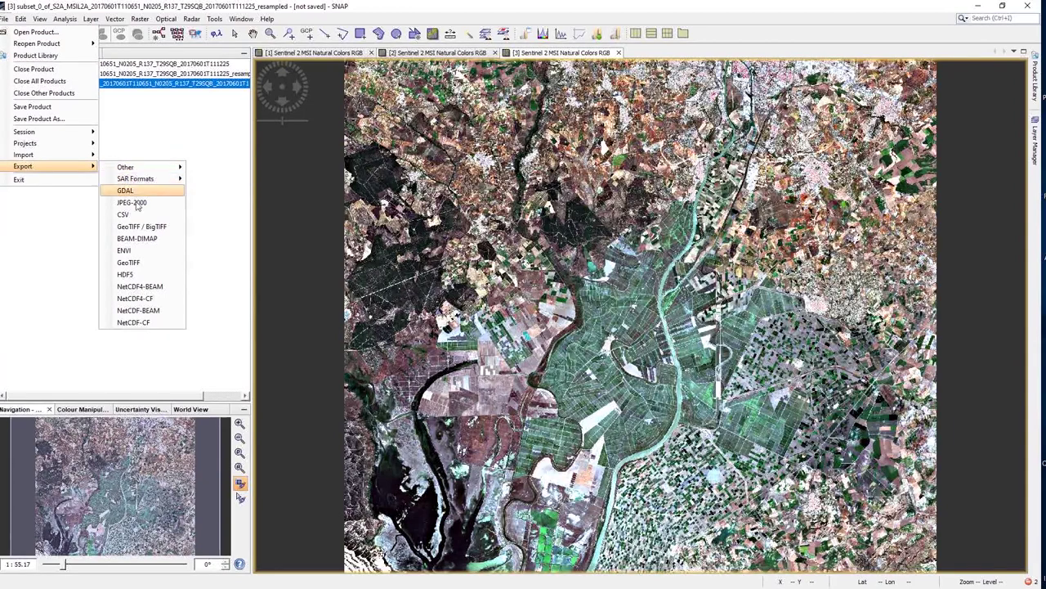
click(142, 263)
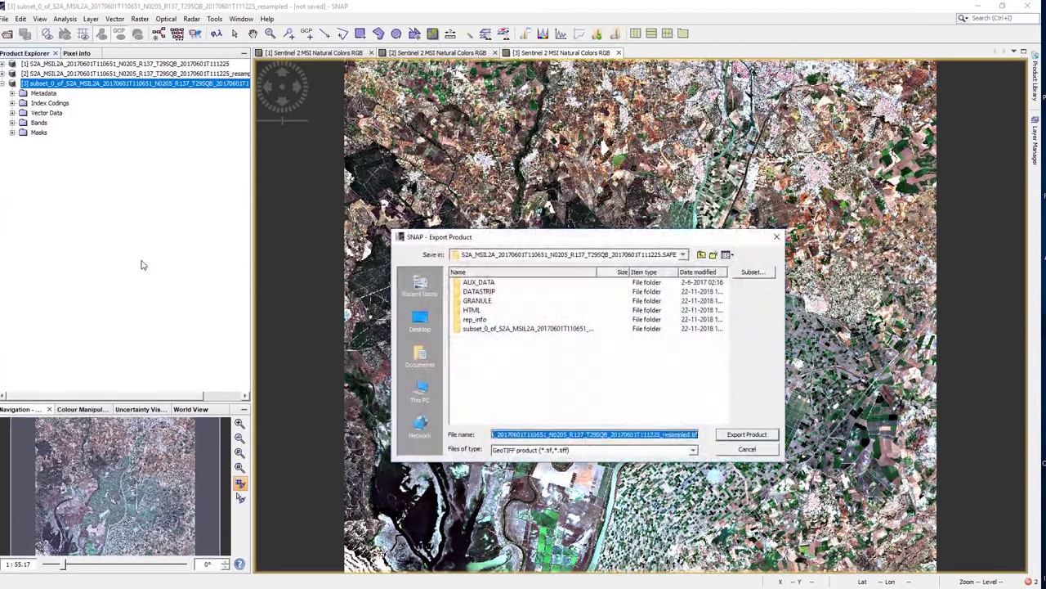
drag(515, 236, 413, 181)
click(599, 201)
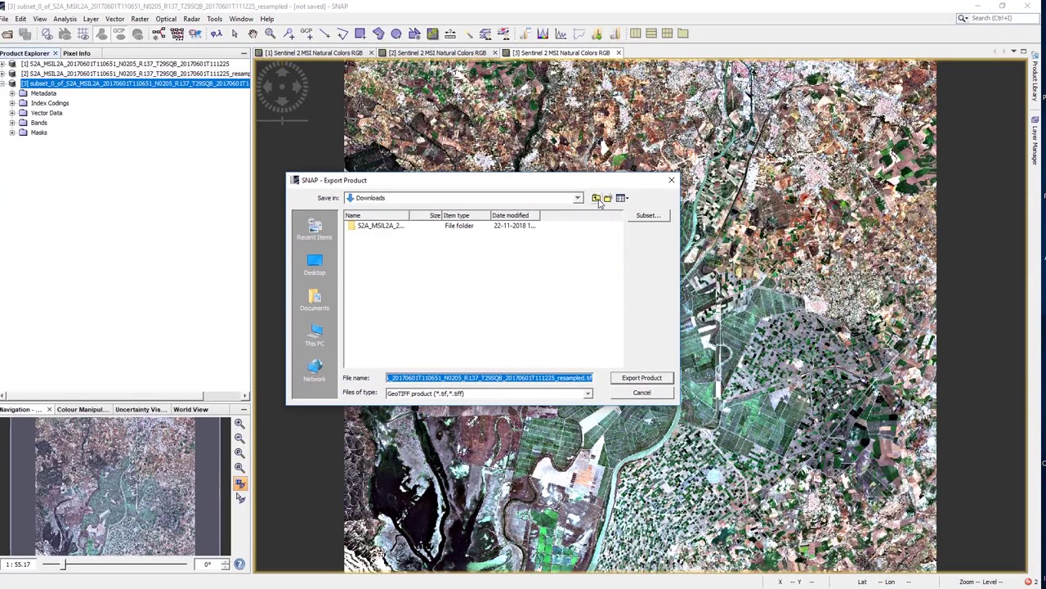
click(642, 377)
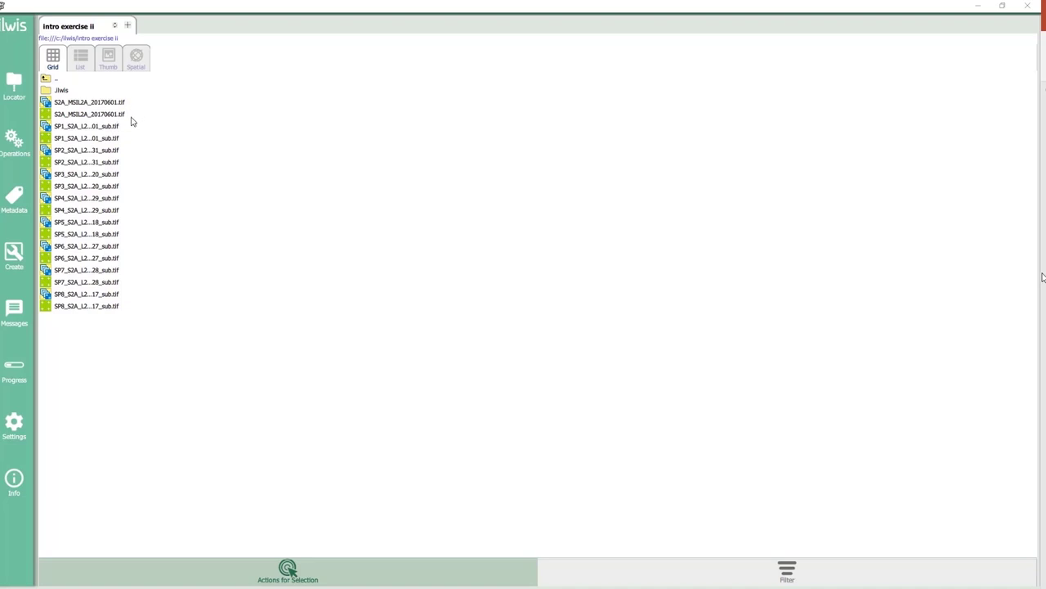
Step: Inspect the bands inside S2A_MSIL2A_20170601.tif, returning to the intro exercise ii folder
click(65, 103)
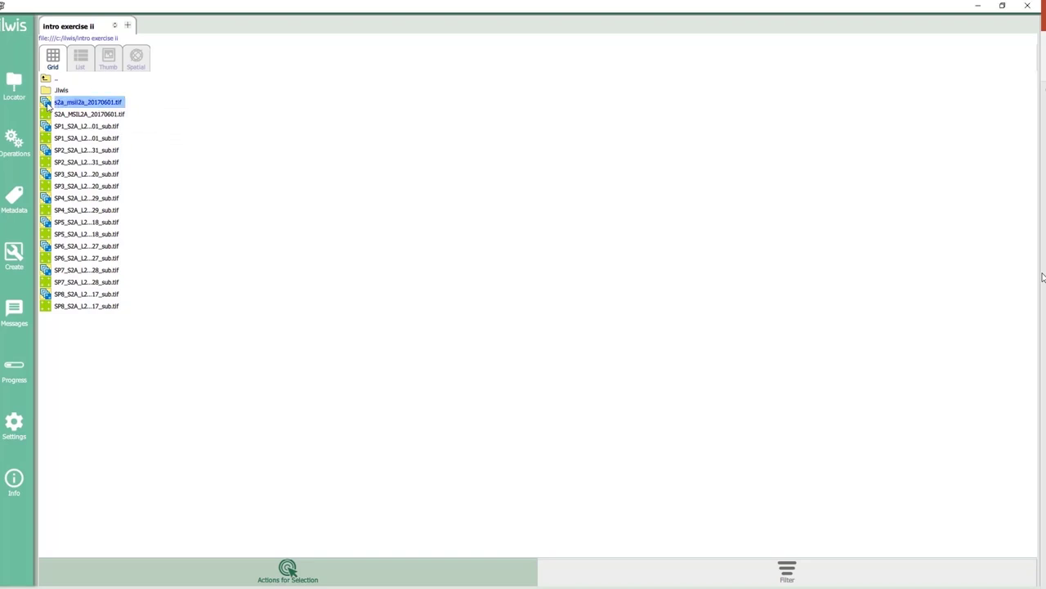
double_click(48, 103)
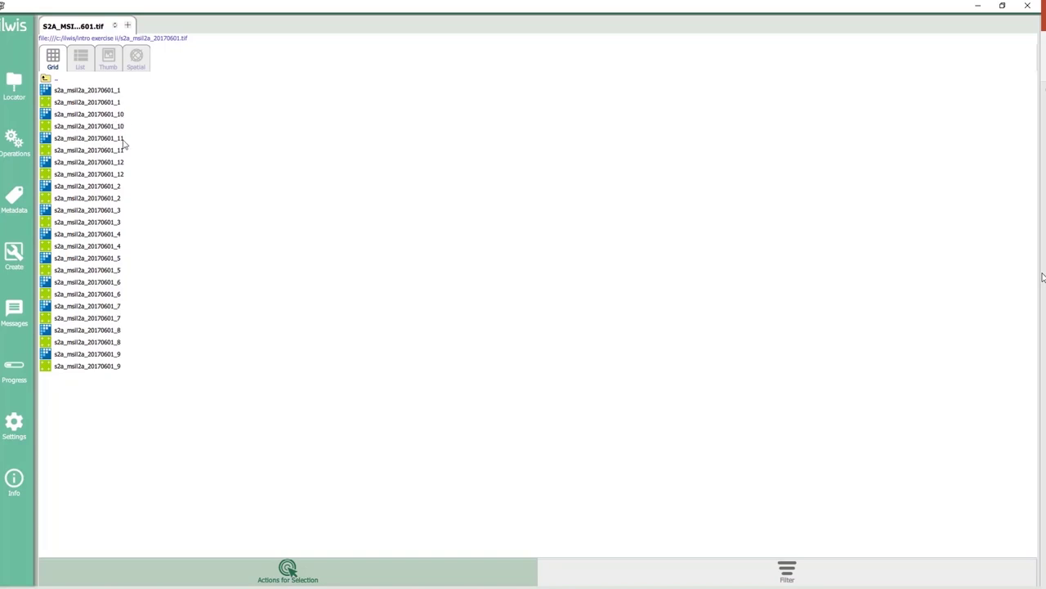
key(BackSpace)
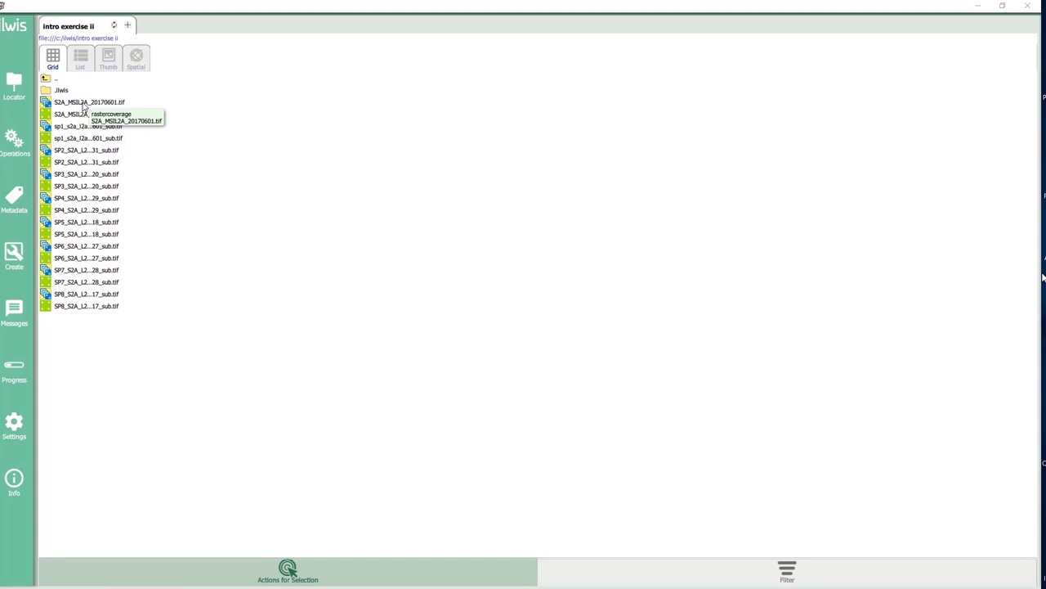
click(82, 104)
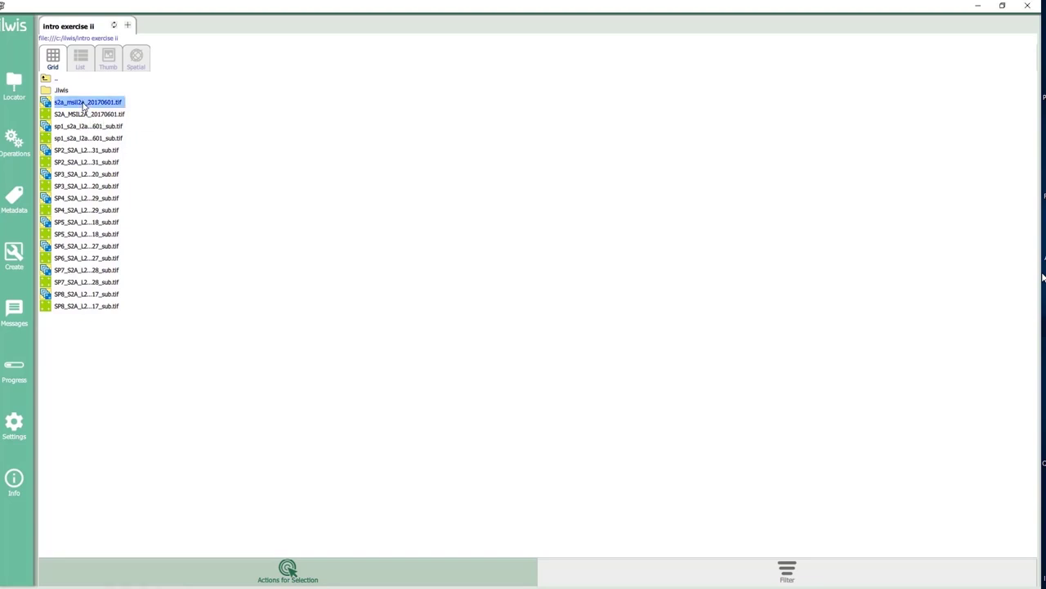
double_click(53, 104)
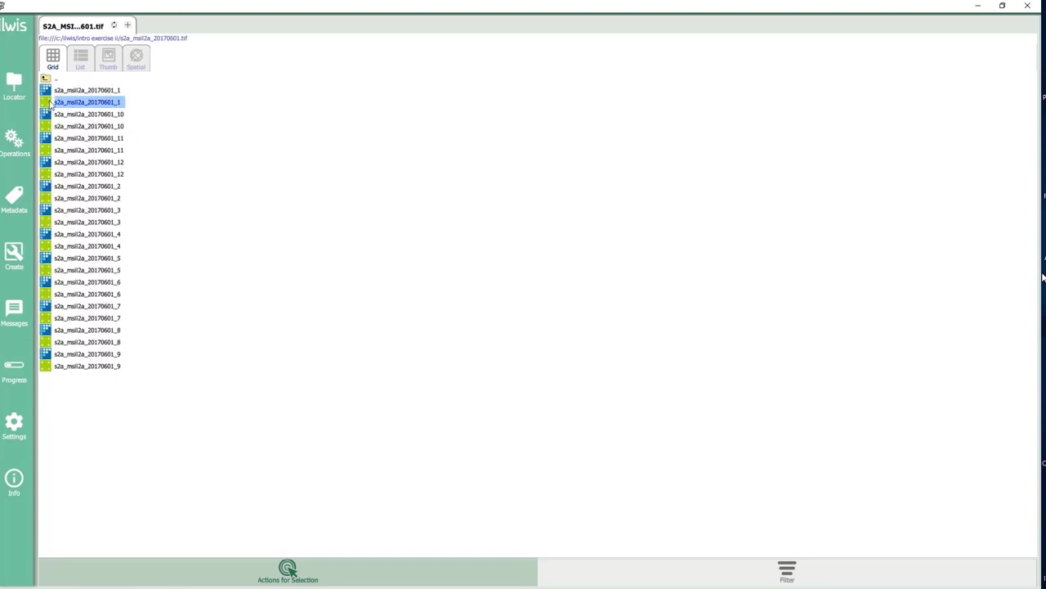
double_click(52, 79)
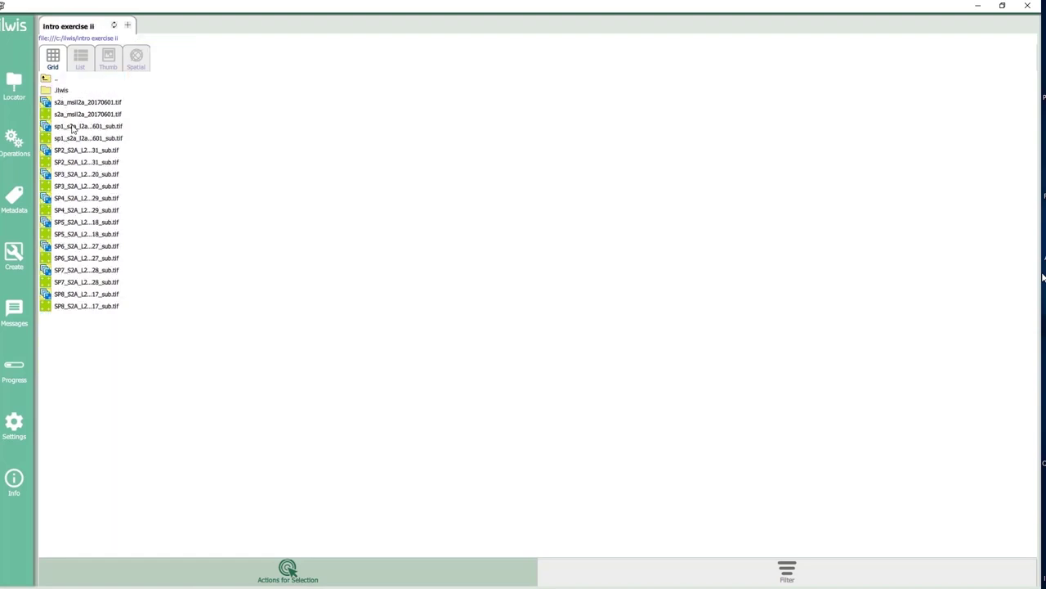
Step: Check the sp1 subset's bands, then list folder files with dimensions, domains and coordinate systems
click(73, 127)
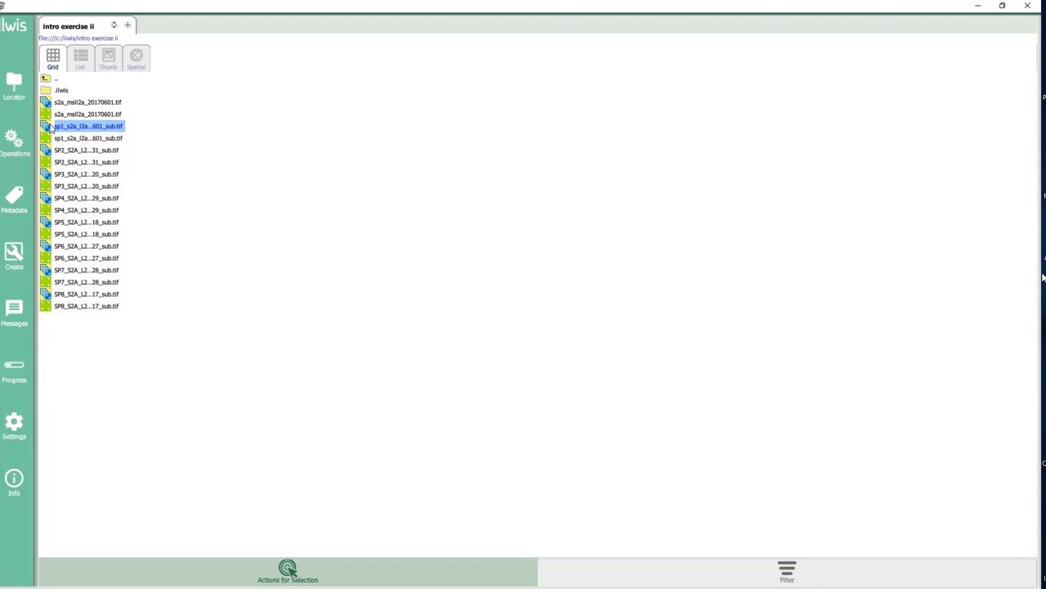
double_click(52, 128)
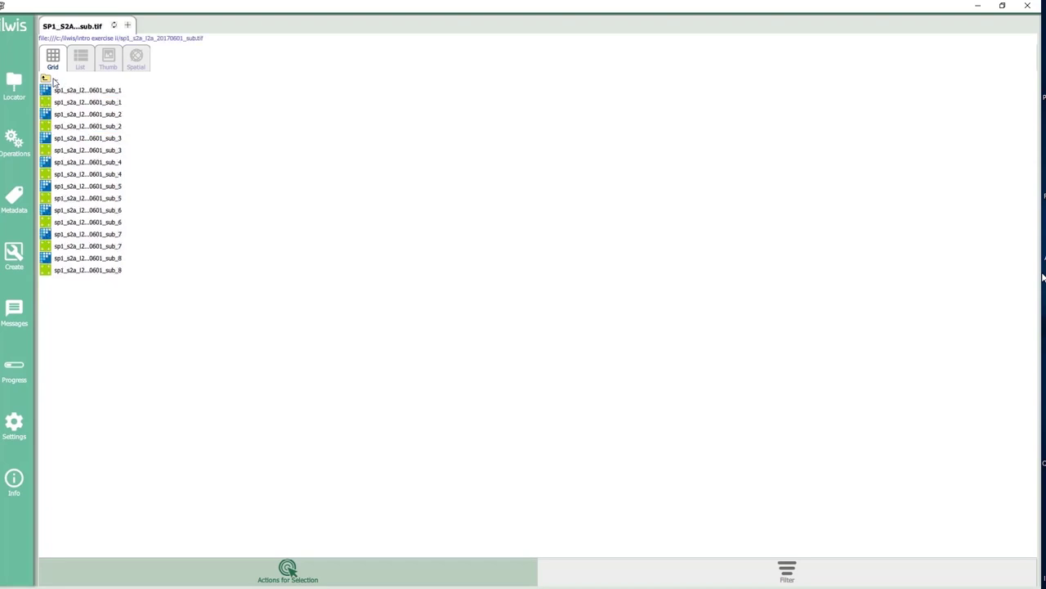
double_click(50, 80)
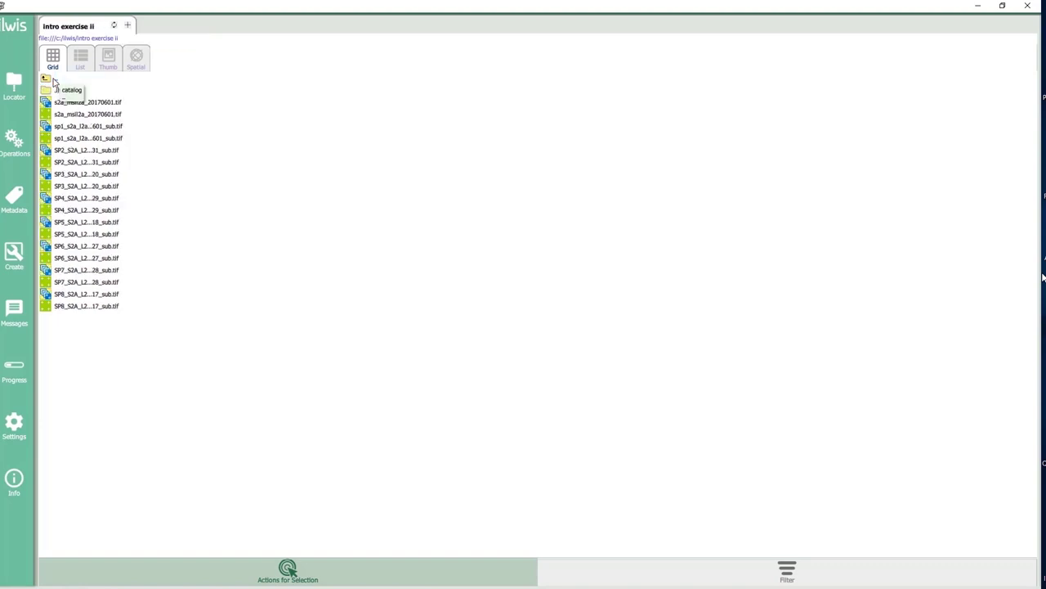
click(81, 62)
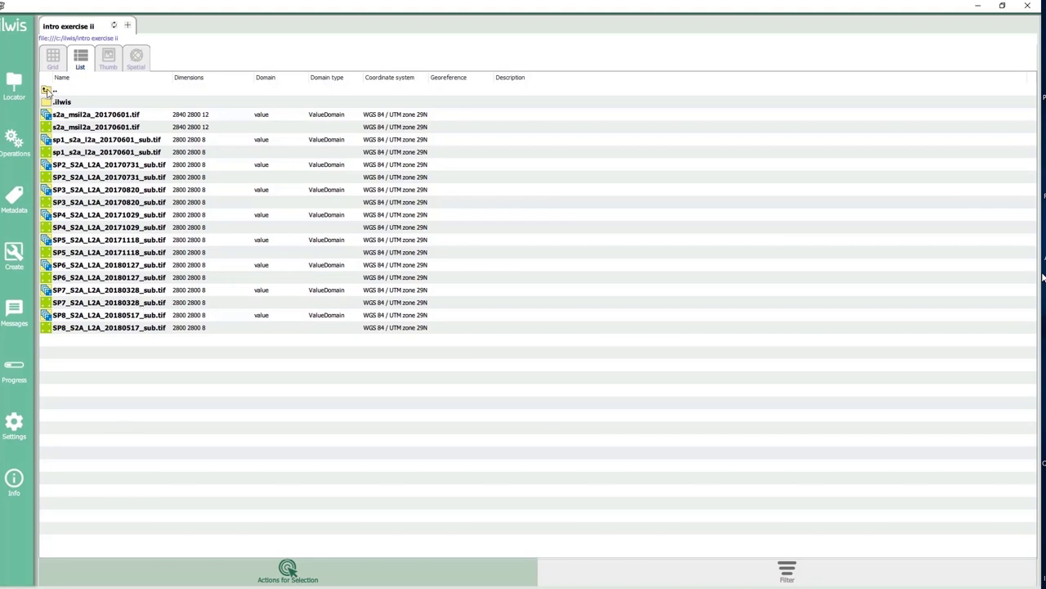
Step: Open s2a_msil2a_20170601.tif, select bands 4, 3 and 2, and start Create ColorComposite
click(53, 62)
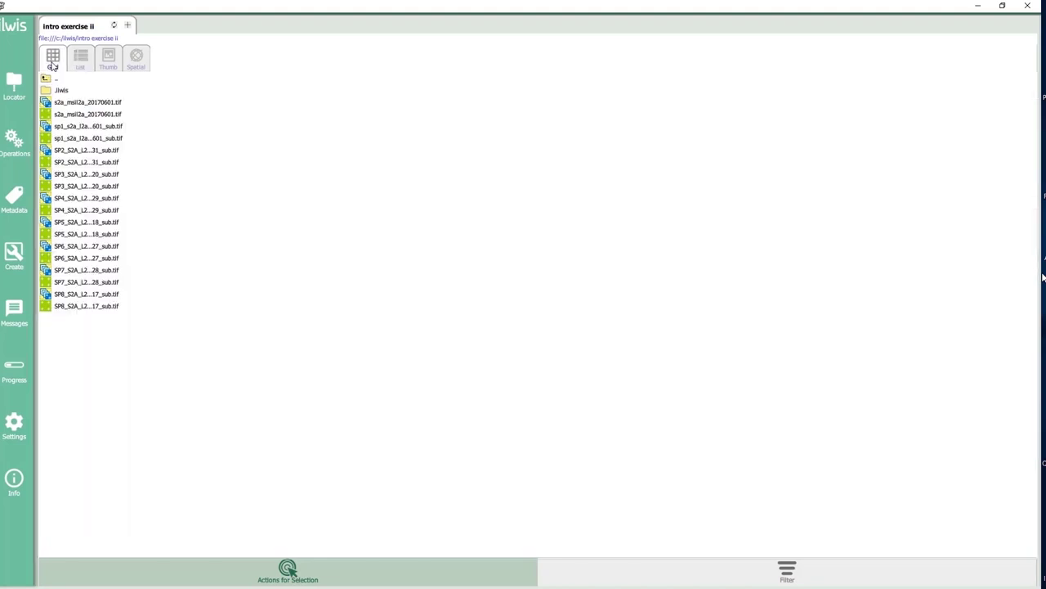
click(1043, 278)
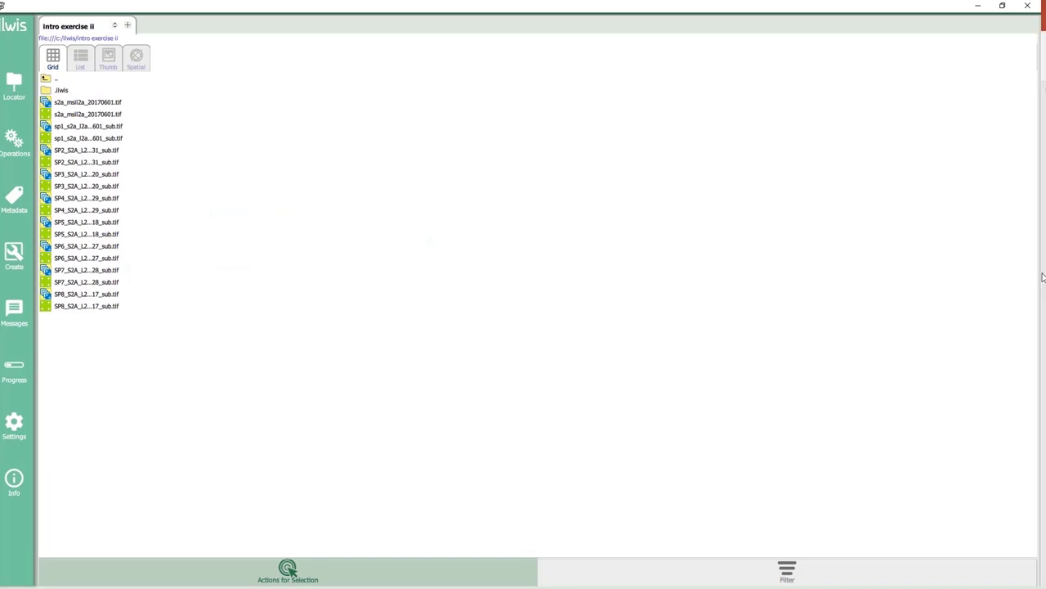
double_click(47, 104)
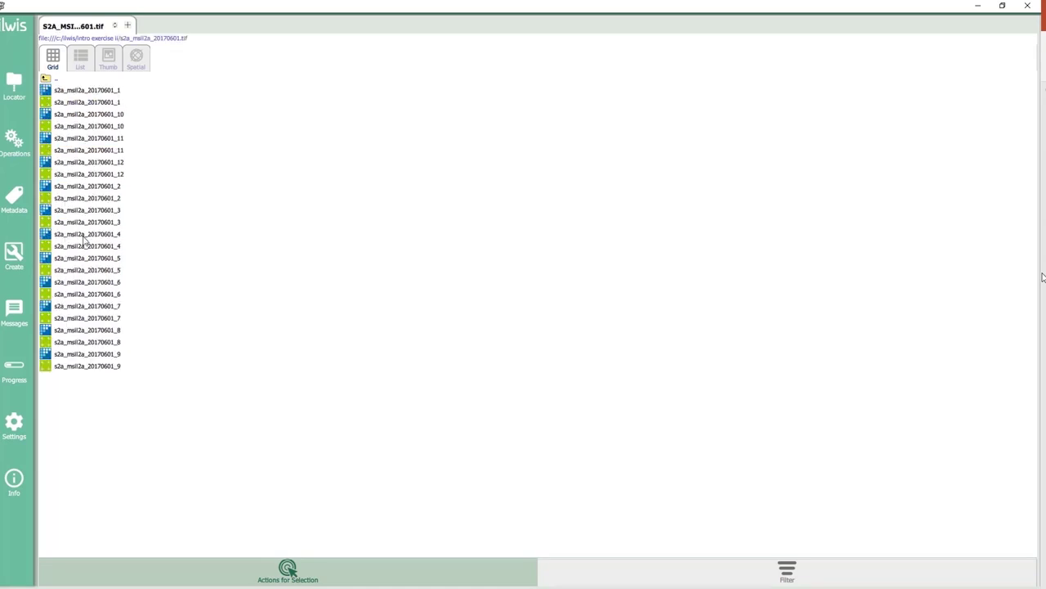
click(115, 235)
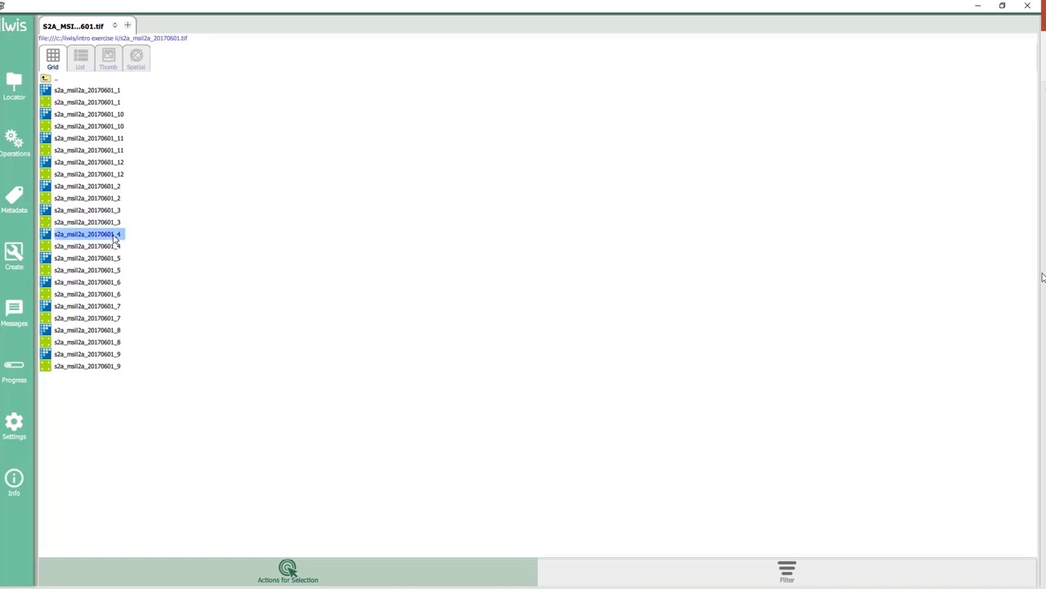
ctrl+click(112, 211)
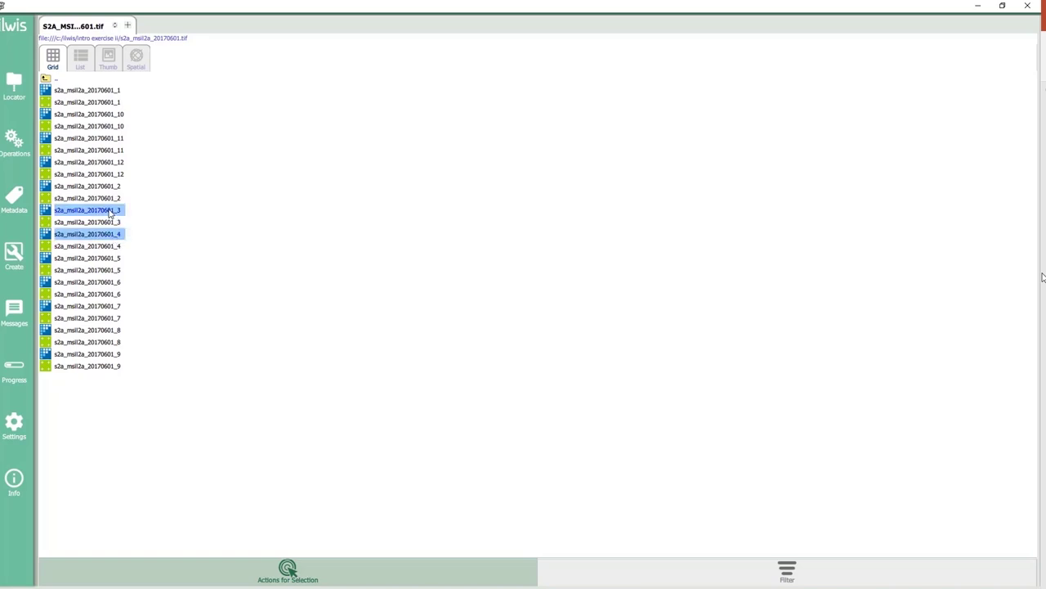
ctrl+click(111, 187)
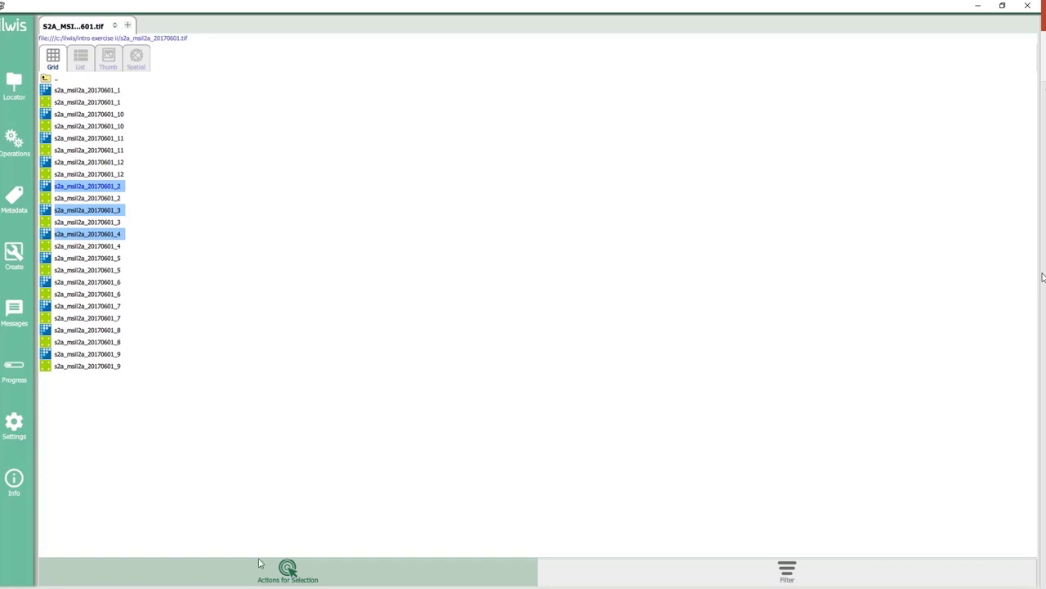
click(304, 579)
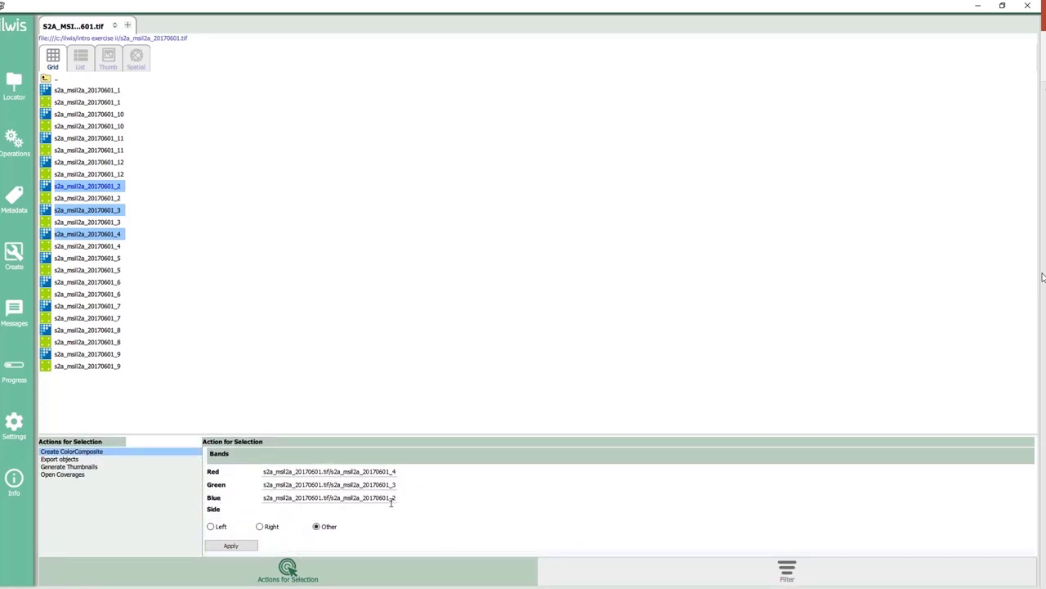
Step: Create the 4-3-2 composite map and set s2a_msil2a_20170601.tif as its cross-section data source
click(231, 546)
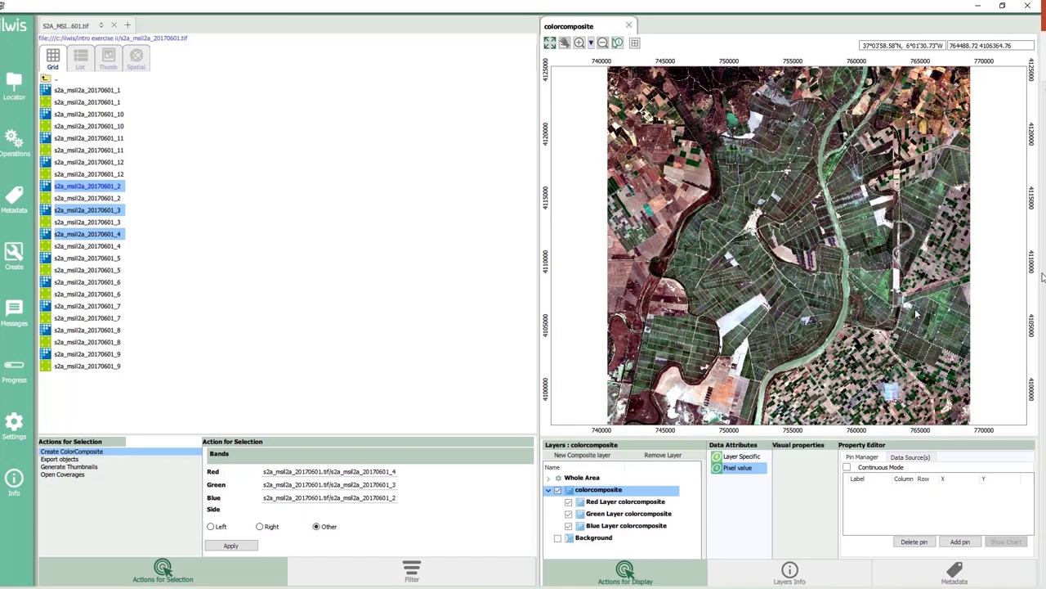
click(742, 457)
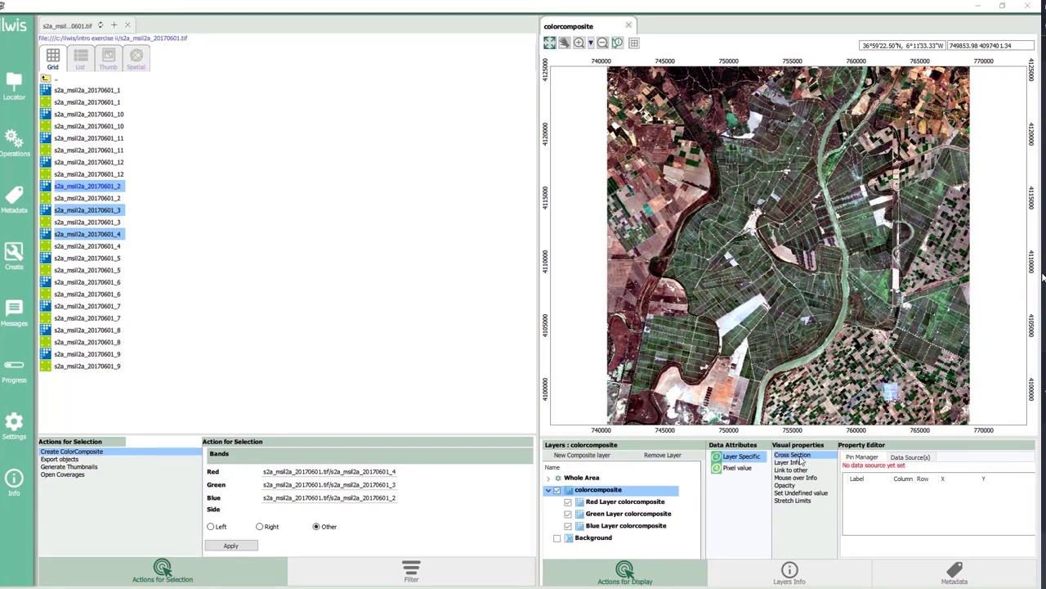
click(914, 458)
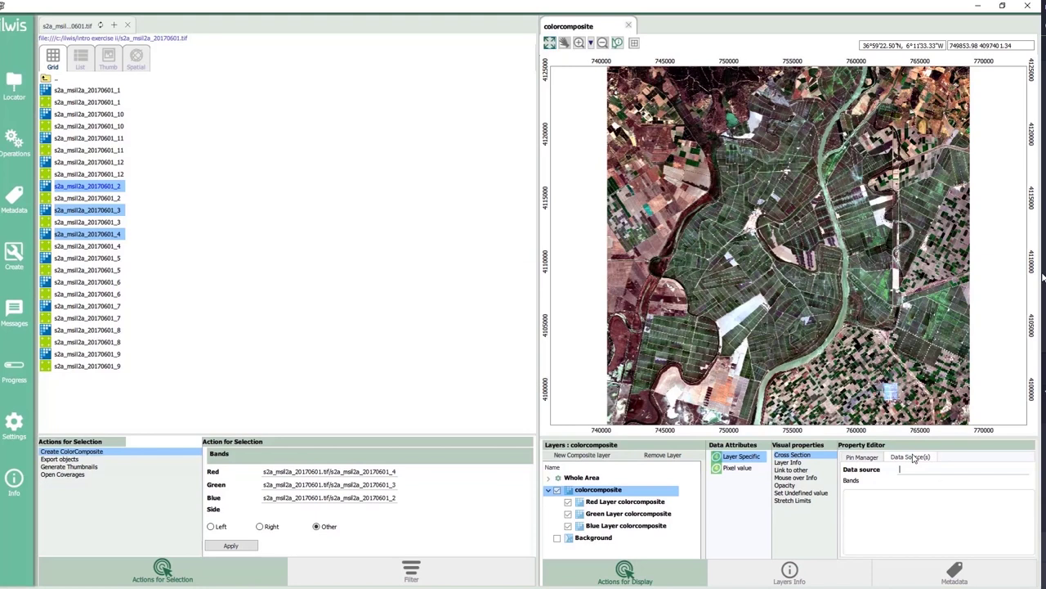
double_click(49, 82)
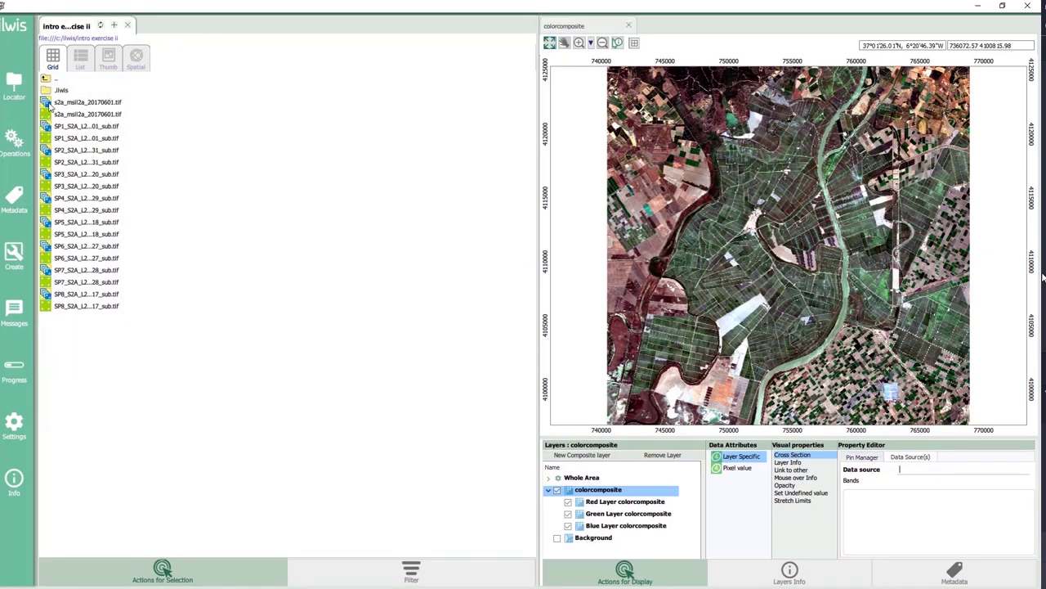
click(51, 104)
drag(52, 105, 920, 470)
mouse_move(1032, 510)
mouse_down()
mouse_move(1032, 540)
mouse_move(1030, 508)
mouse_up()
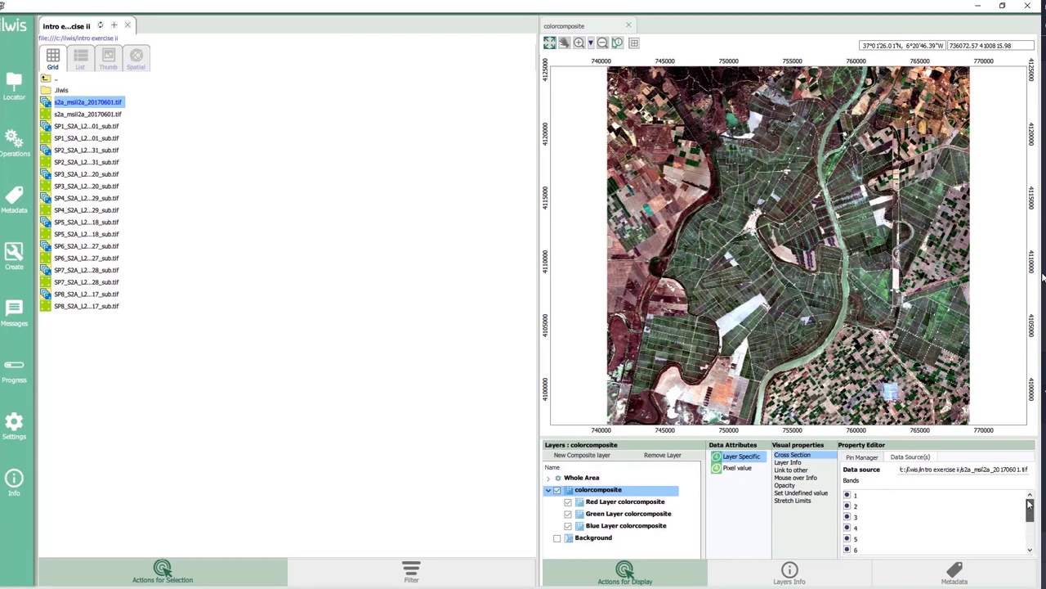
click(873, 458)
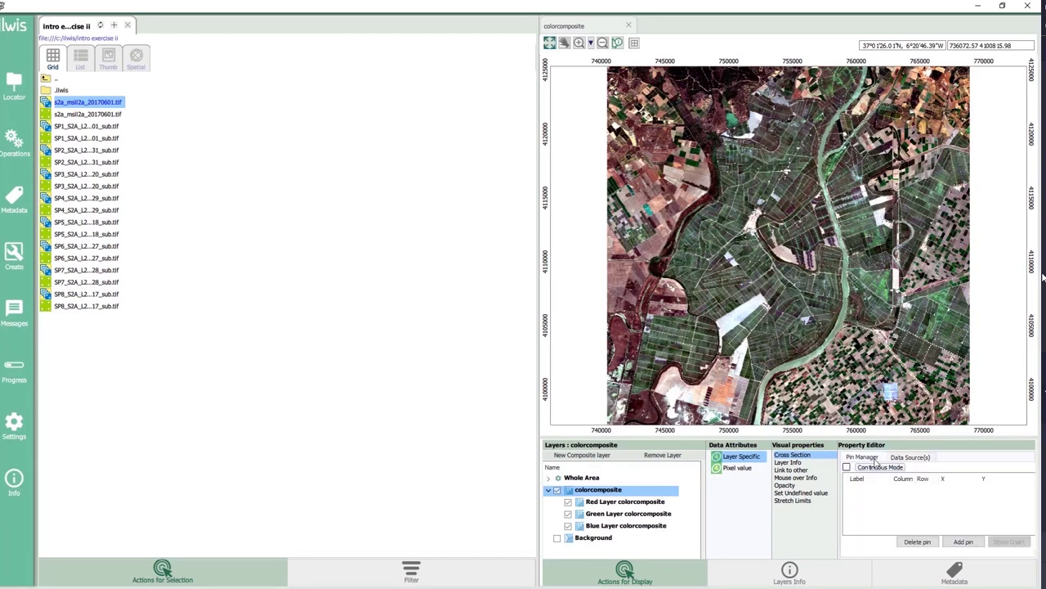
Step: Turn on continuous pin mode and drag the pin across the composite map
click(847, 467)
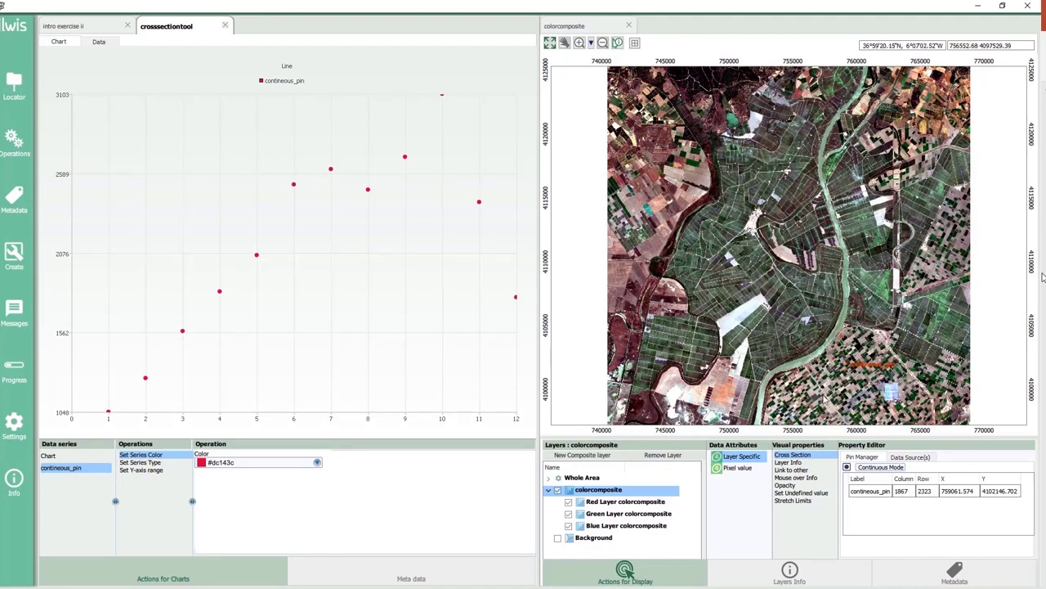
click(832, 390)
drag(832, 390, 897, 253)
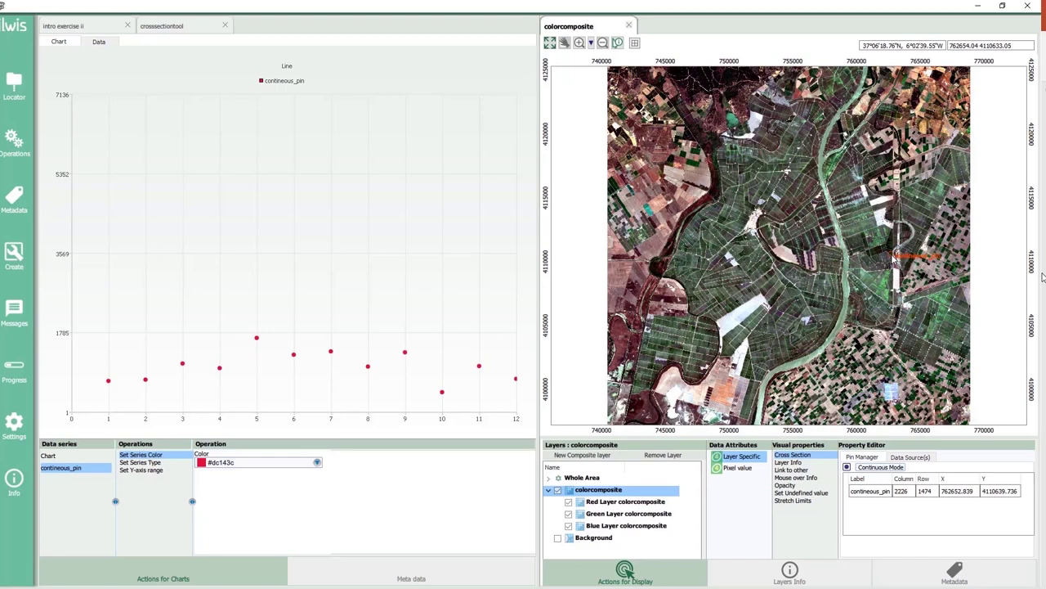
Step: Set the profile chart's Y-axis high limit to 10000
click(148, 471)
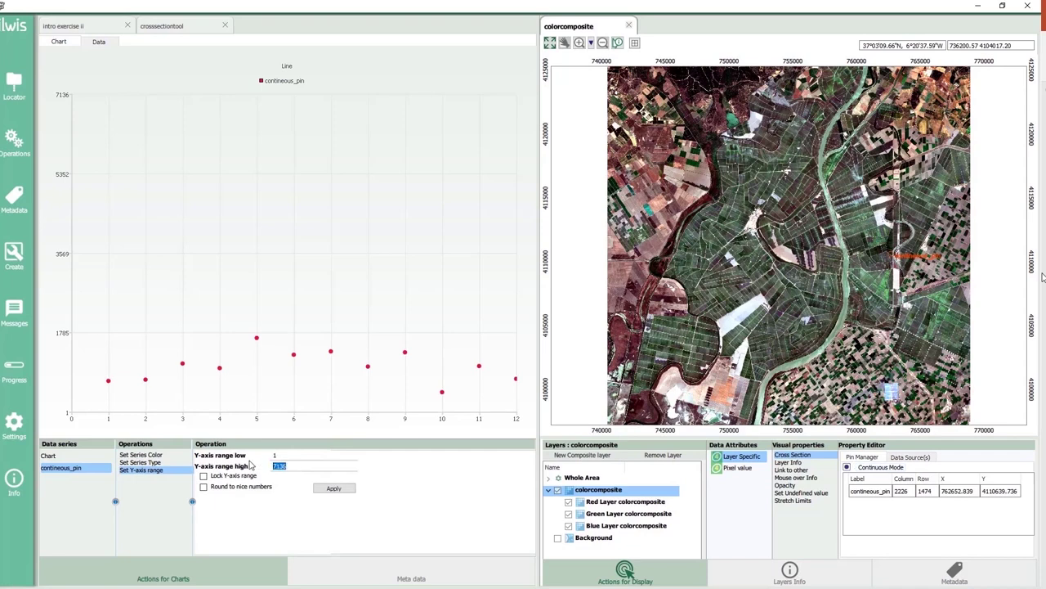
text(10000)
click(331, 488)
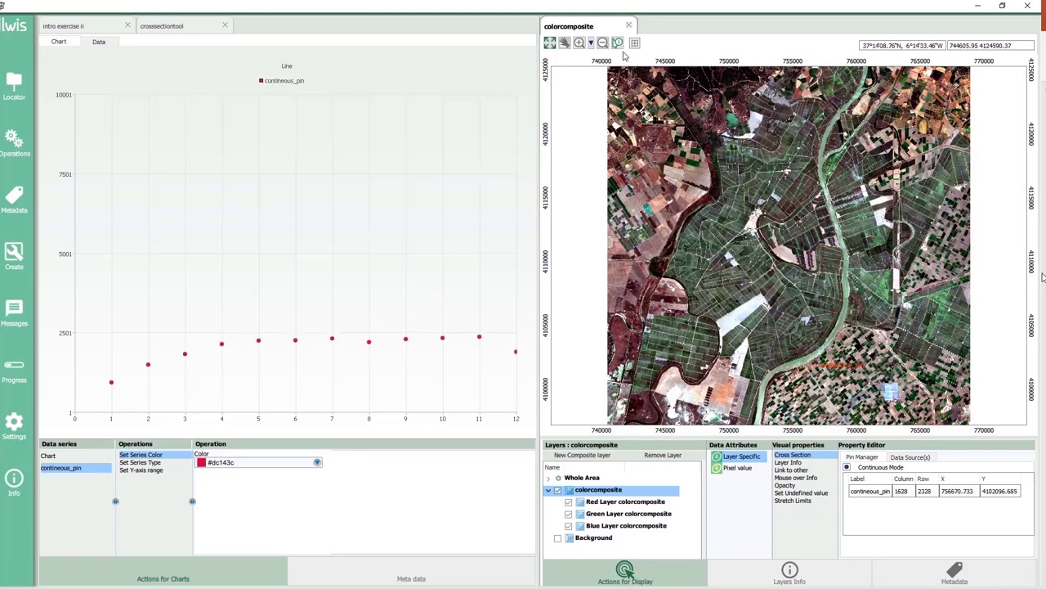
Step: Zoom the map onto the river bend and switch off continuous mode
click(579, 42)
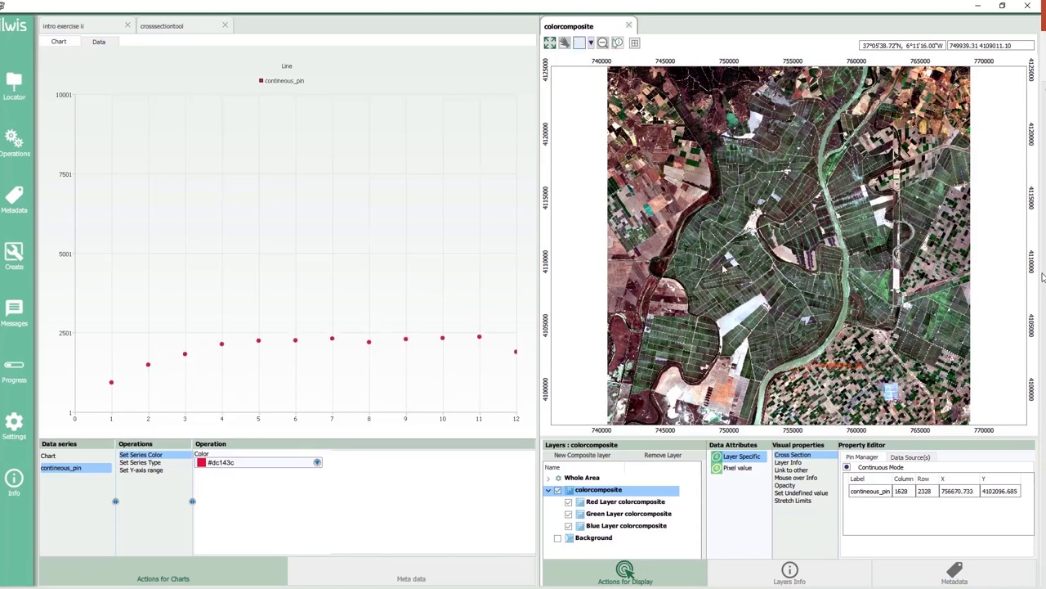
drag(721, 263, 957, 405)
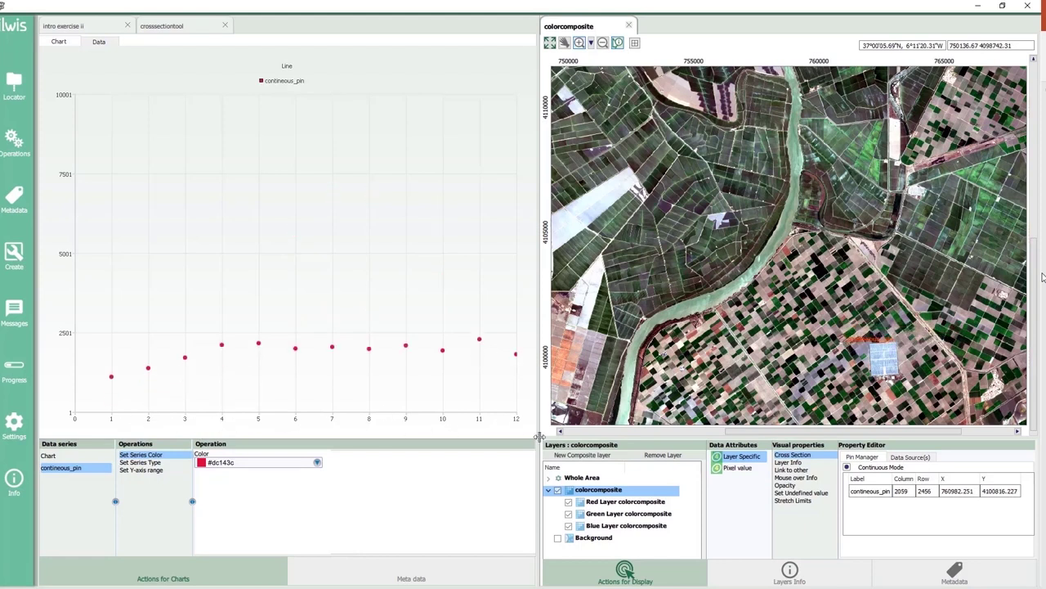
click(848, 468)
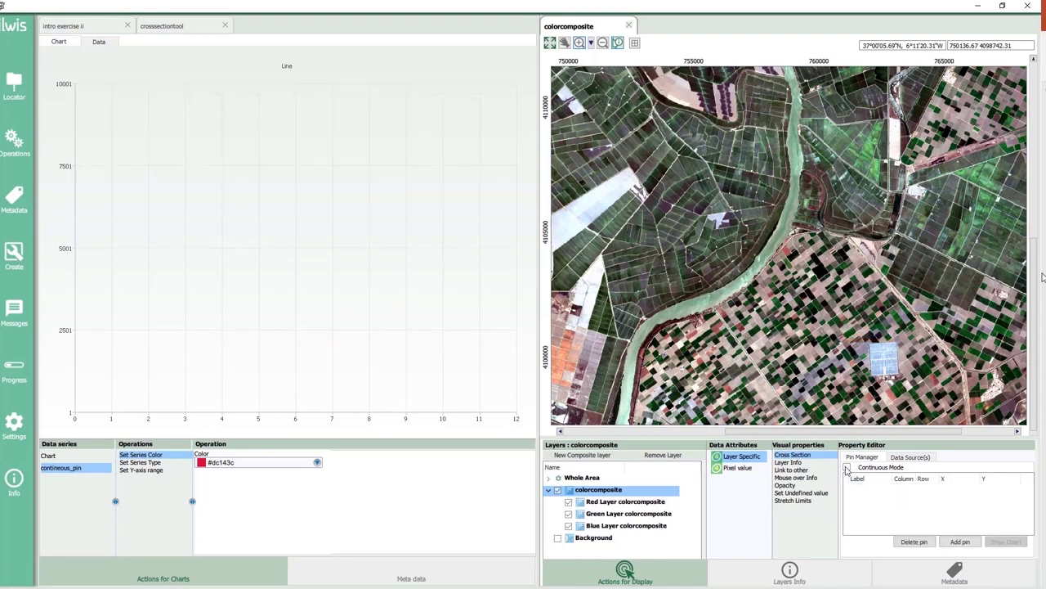
Step: Add pins and place them on several fields, pin_0 through pin_3
click(960, 542)
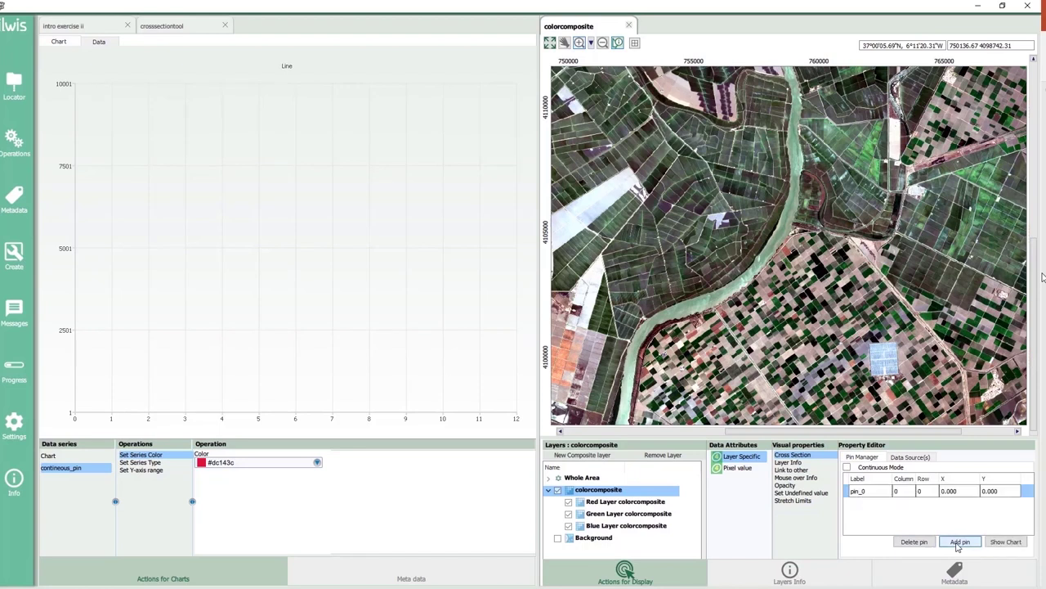
click(767, 257)
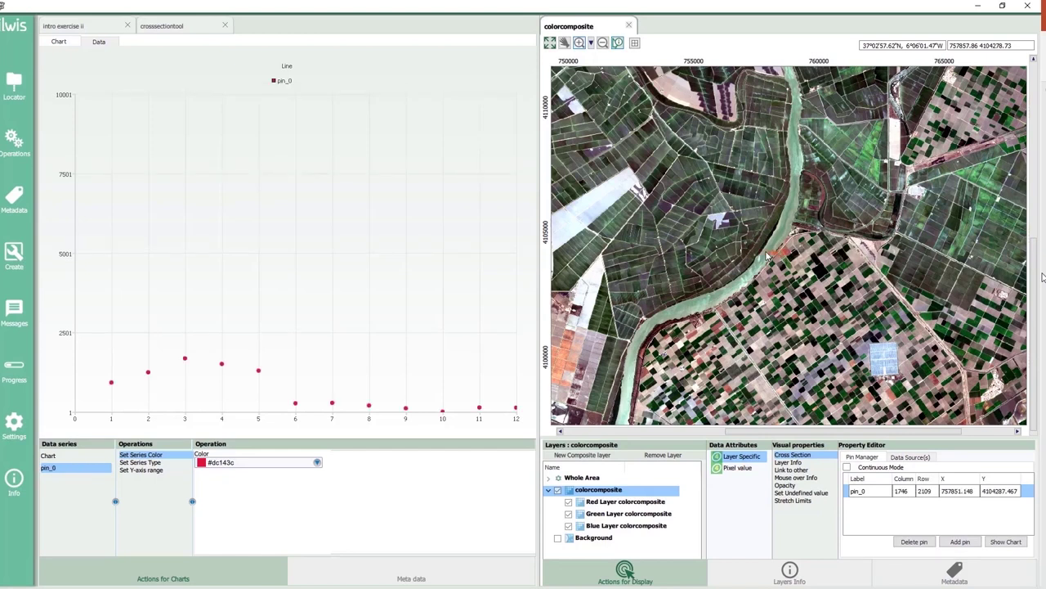
click(703, 198)
click(771, 250)
click(960, 541)
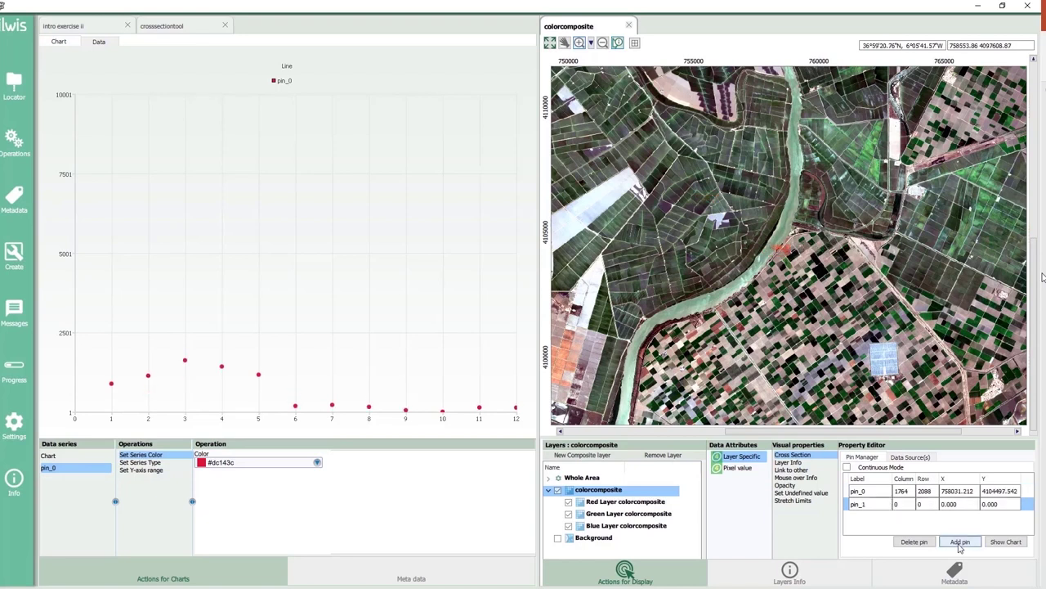
click(960, 541)
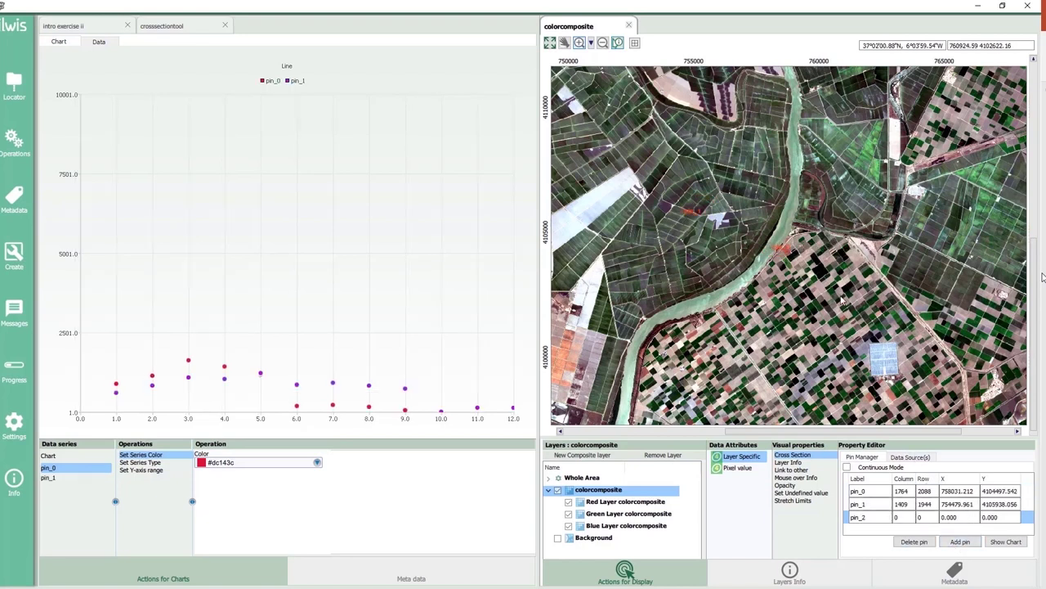
click(865, 253)
Step: Place pin_4 and set every pin series, pin_0 to pin_4, to a line
click(918, 194)
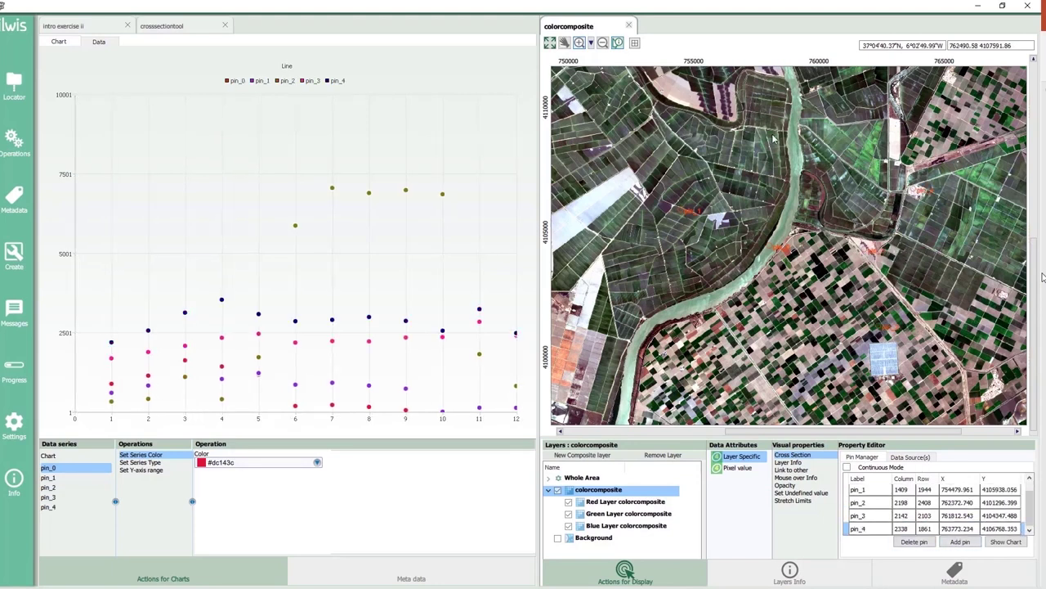
click(141, 463)
click(70, 478)
click(141, 463)
click(98, 487)
click(139, 463)
click(47, 497)
click(137, 464)
click(51, 508)
click(144, 463)
Step: Colour the pin_3 profile orange and the pin_4 profile red
click(49, 468)
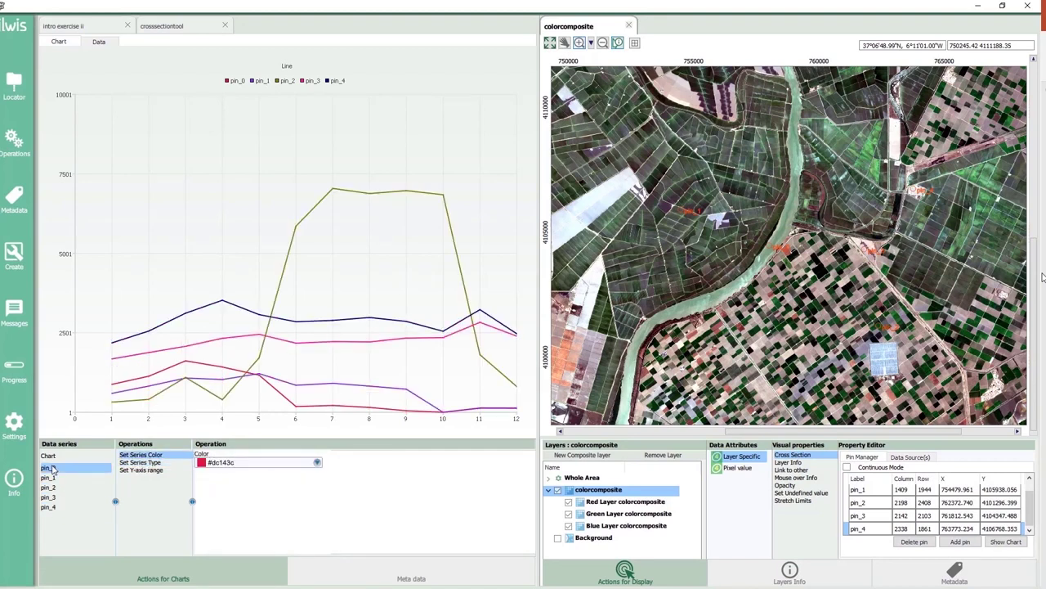
click(48, 478)
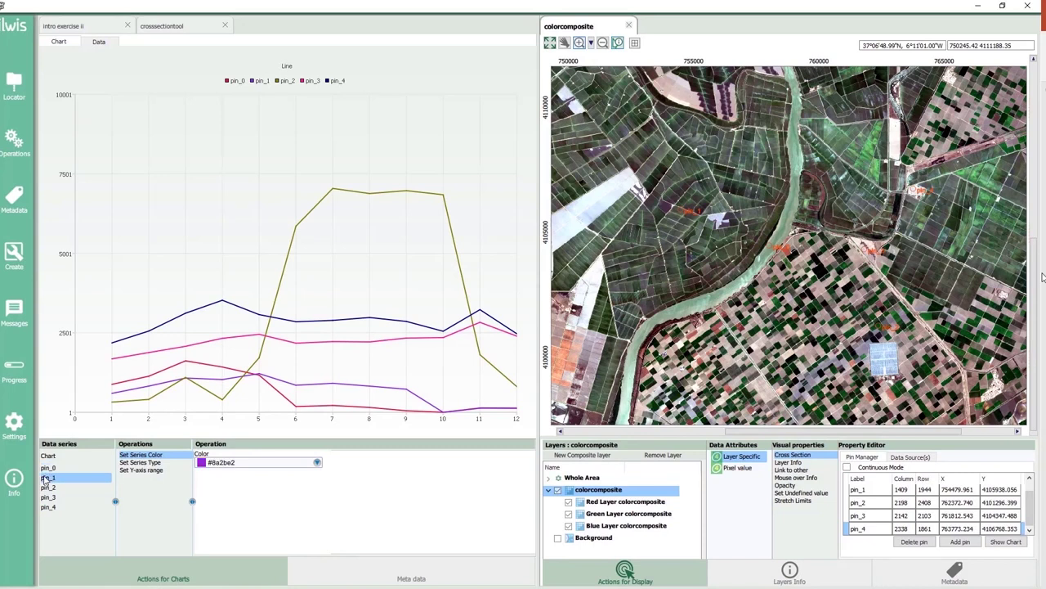
click(47, 487)
click(47, 497)
click(317, 463)
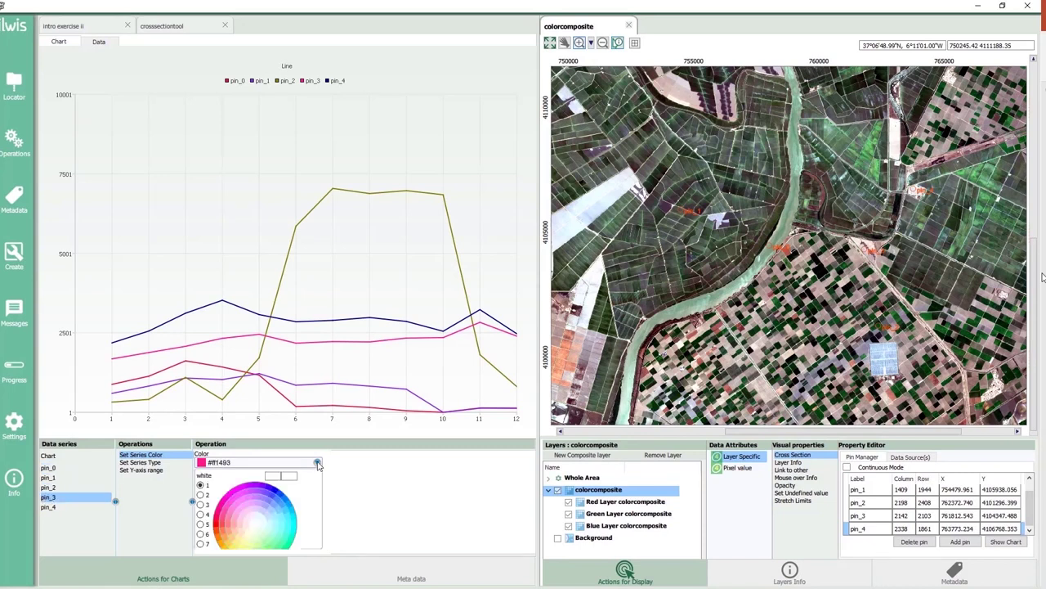
click(232, 542)
click(49, 506)
click(317, 462)
click(220, 528)
click(204, 466)
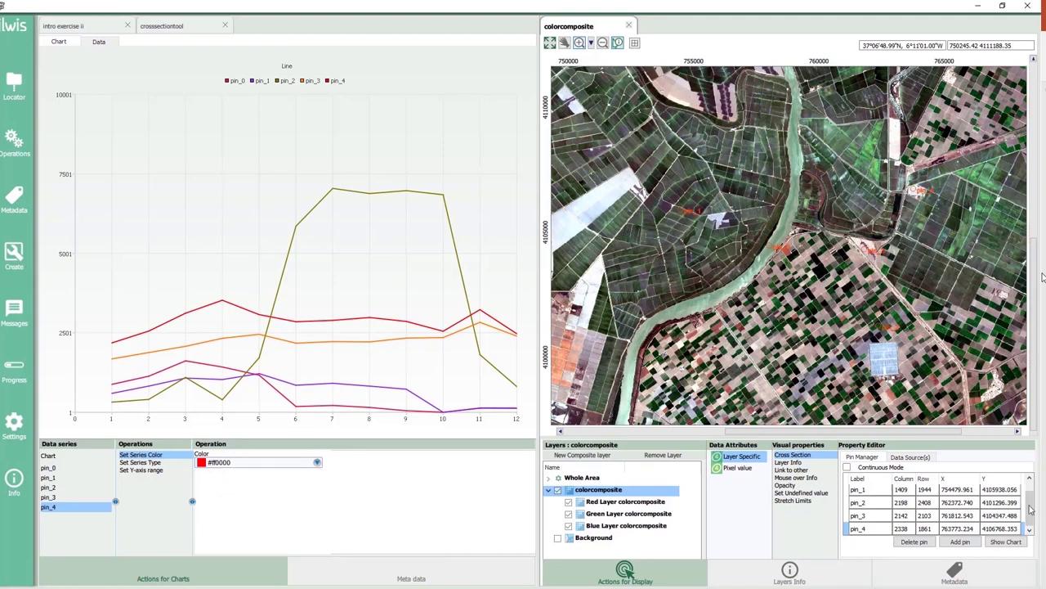
scroll(855, 514, up, 1)
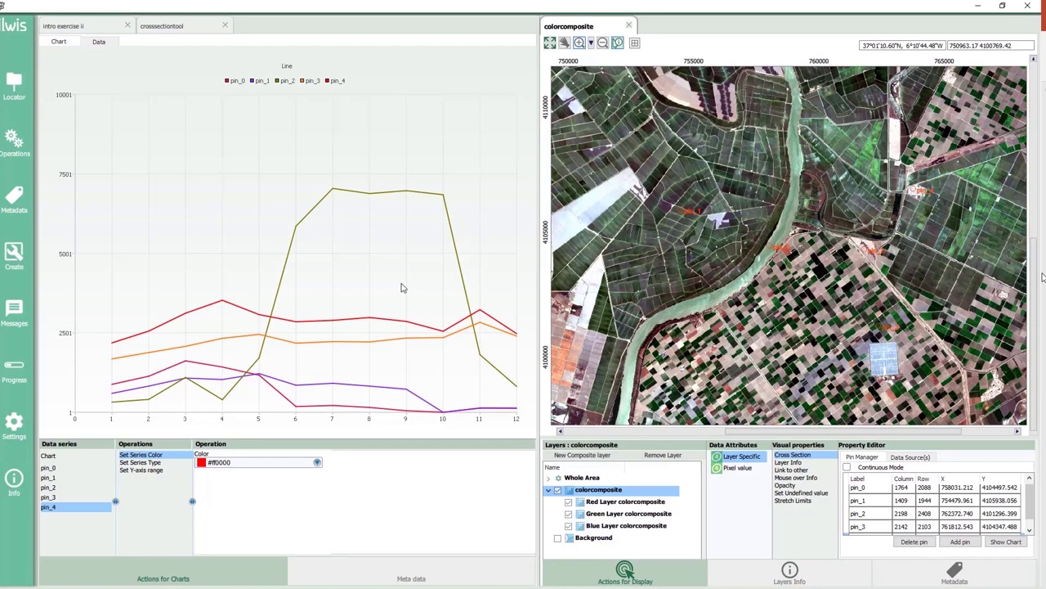
Step: Re-enable continuous cross-section mode and zoom into the fields south of the river
click(847, 468)
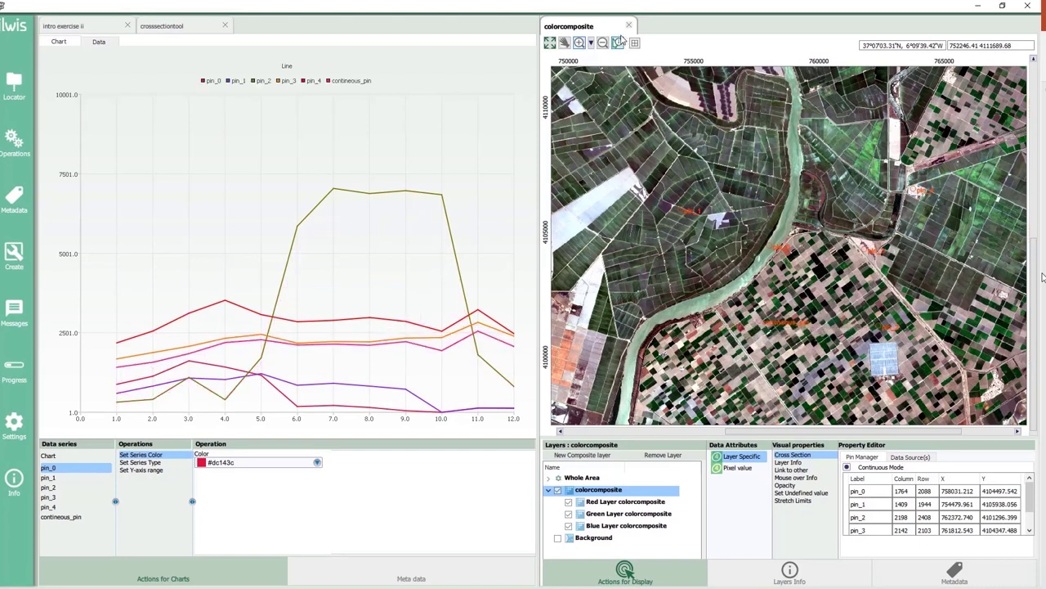
click(579, 43)
drag(688, 229, 908, 396)
click(617, 43)
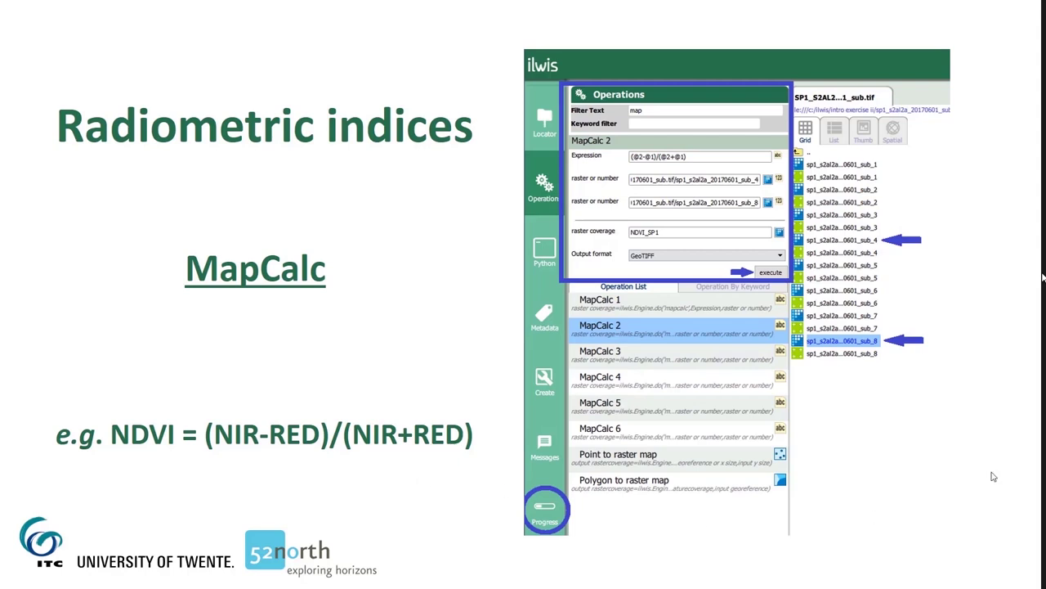
Step: Leave the PowerPoint slideshow and return to ILWIS
key(alt+Tab)
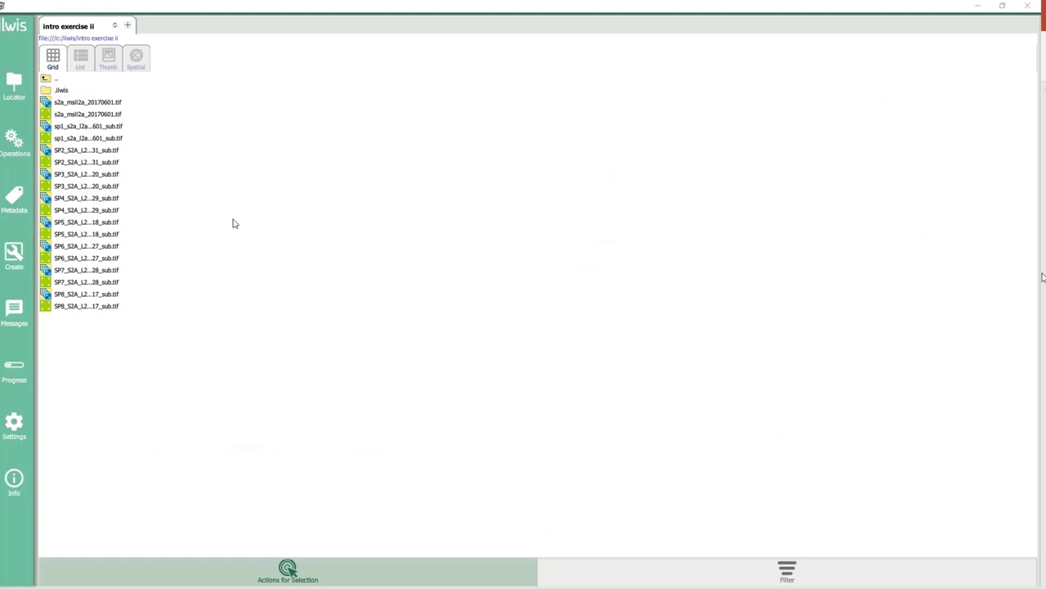
Step: Start MapCalc 2 with the sp1 image's sub_4 and sub_8 bands as inputs
click(13, 140)
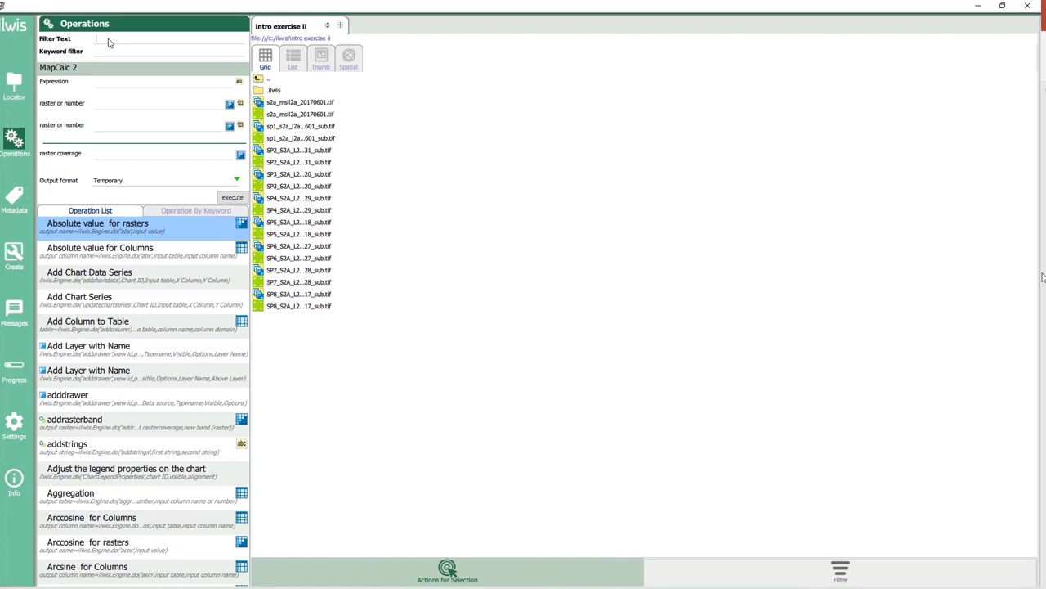
text(map)
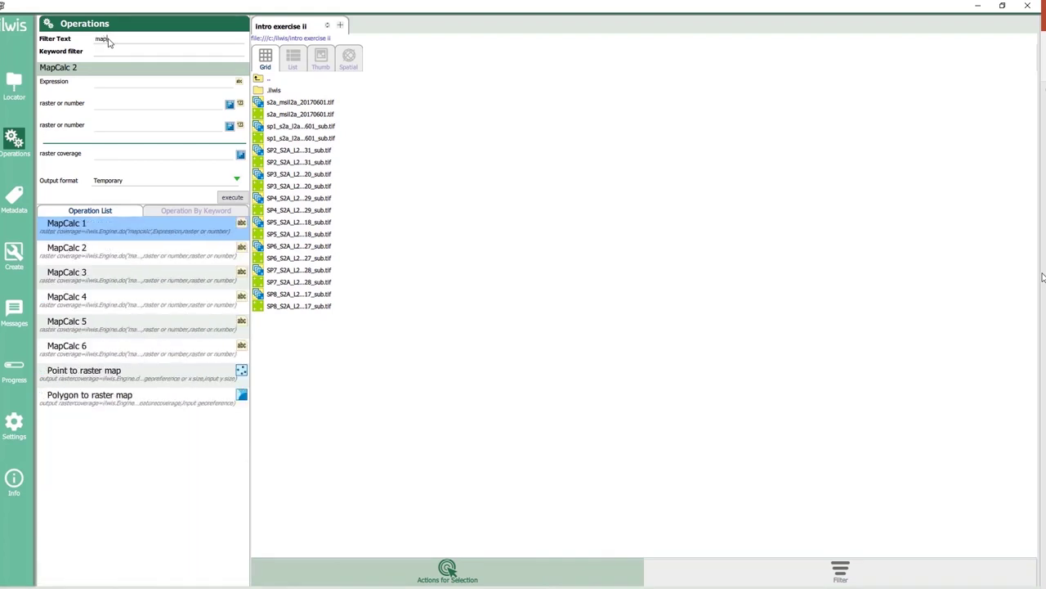
click(88, 259)
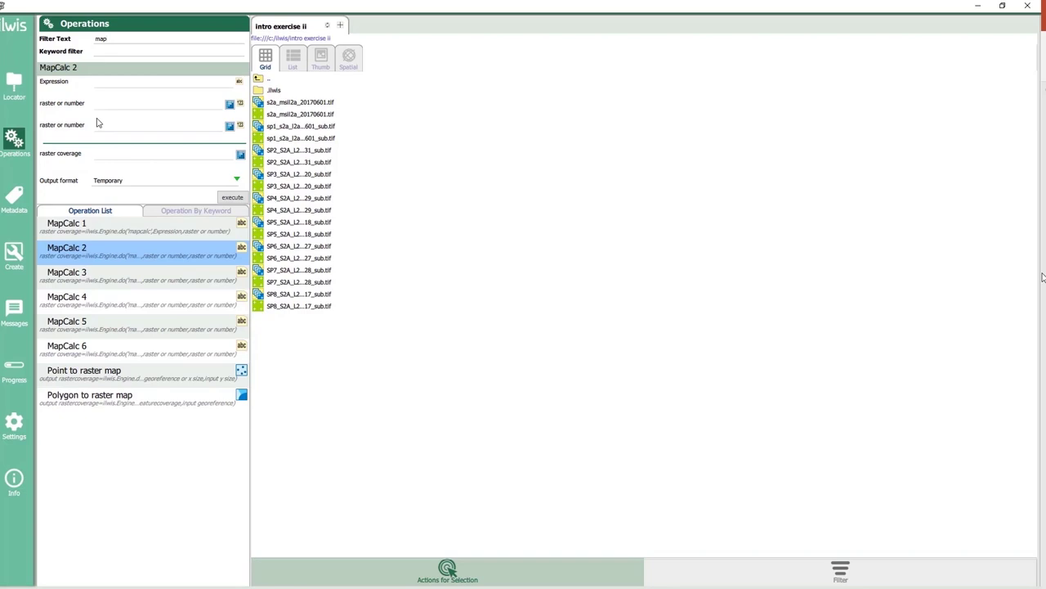
click(278, 128)
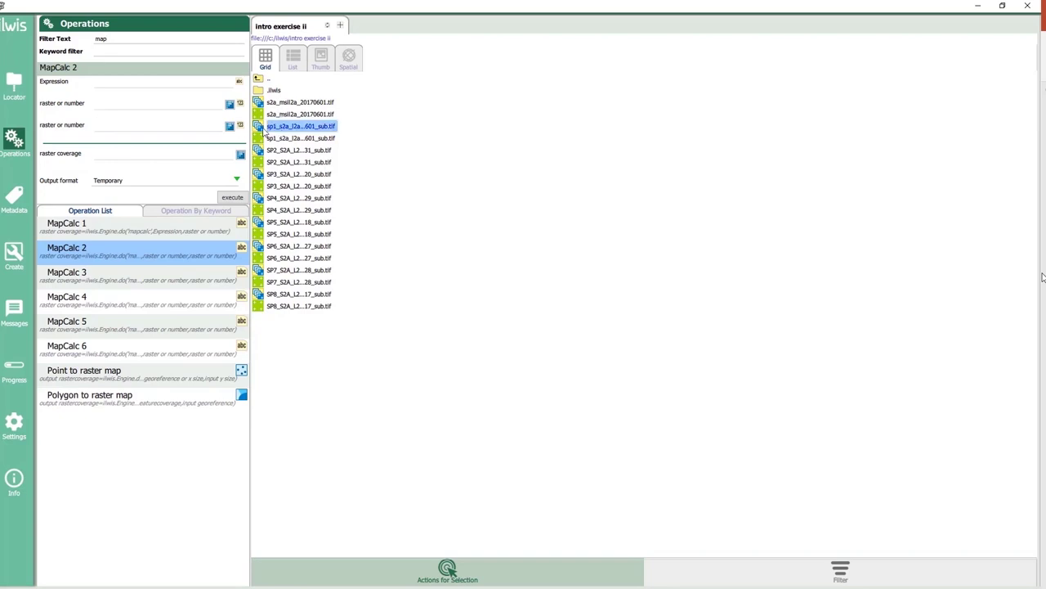
double_click(265, 129)
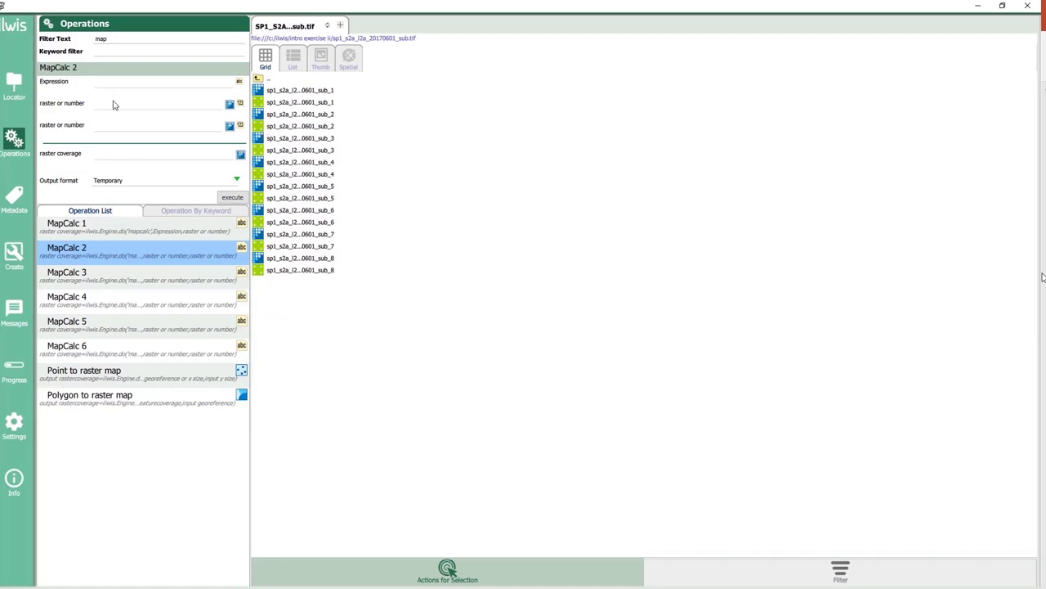
drag(260, 163, 118, 107)
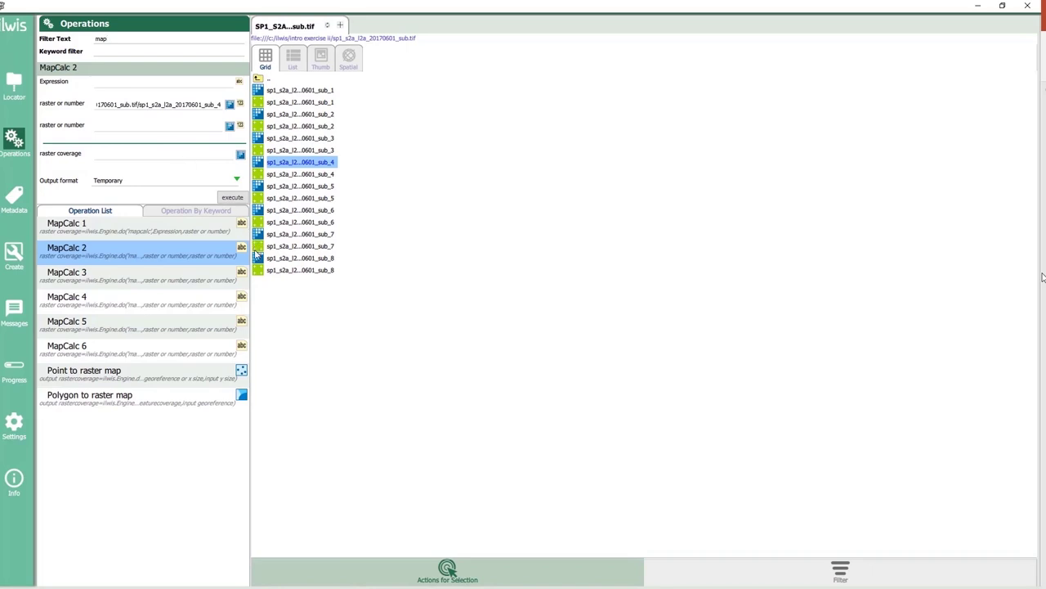
drag(259, 258, 106, 128)
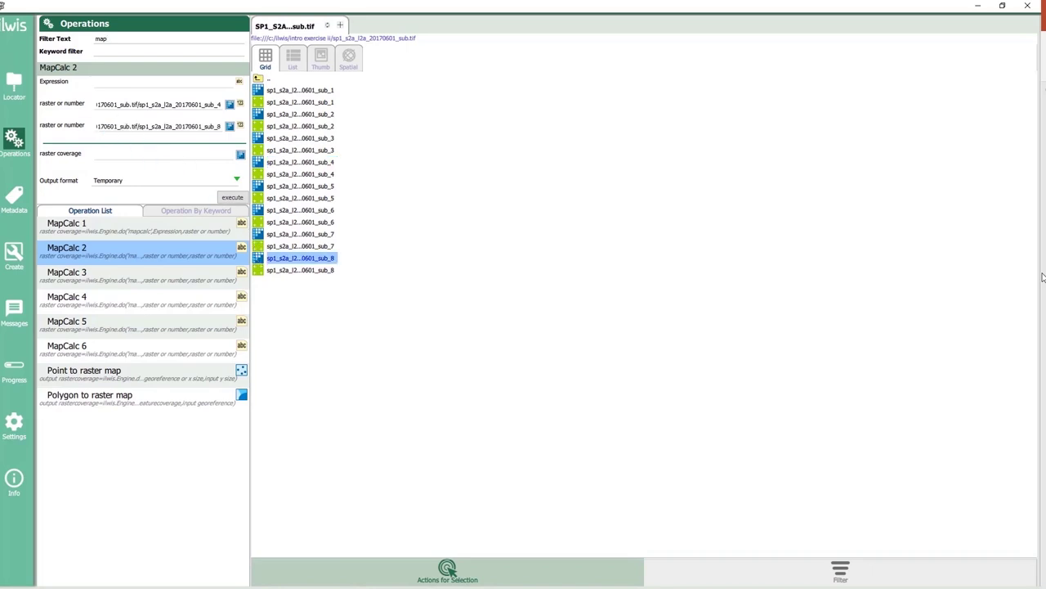
Step: Paste the NDVI expression, output NDVI_SP1 as GeoTIFF, and run it
click(112, 87)
text((@2-@1)/(@2+1))
click(237, 180)
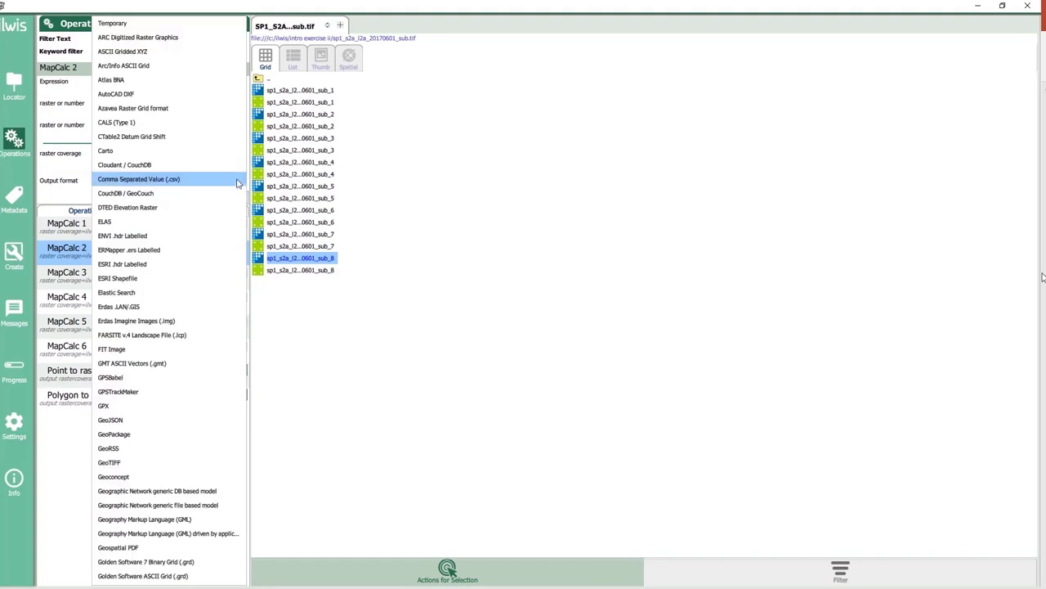
click(124, 455)
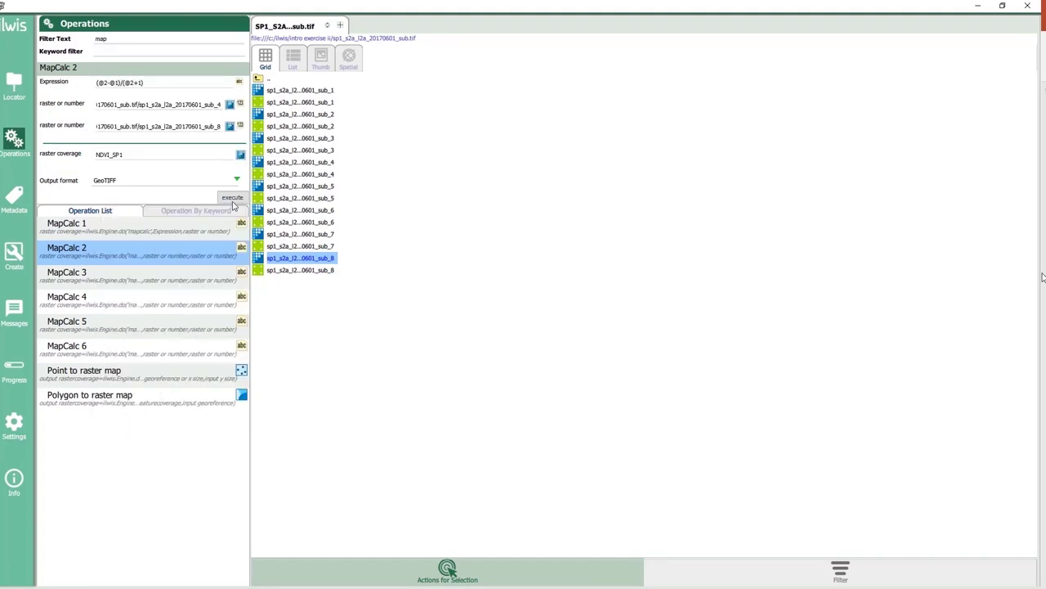
click(232, 197)
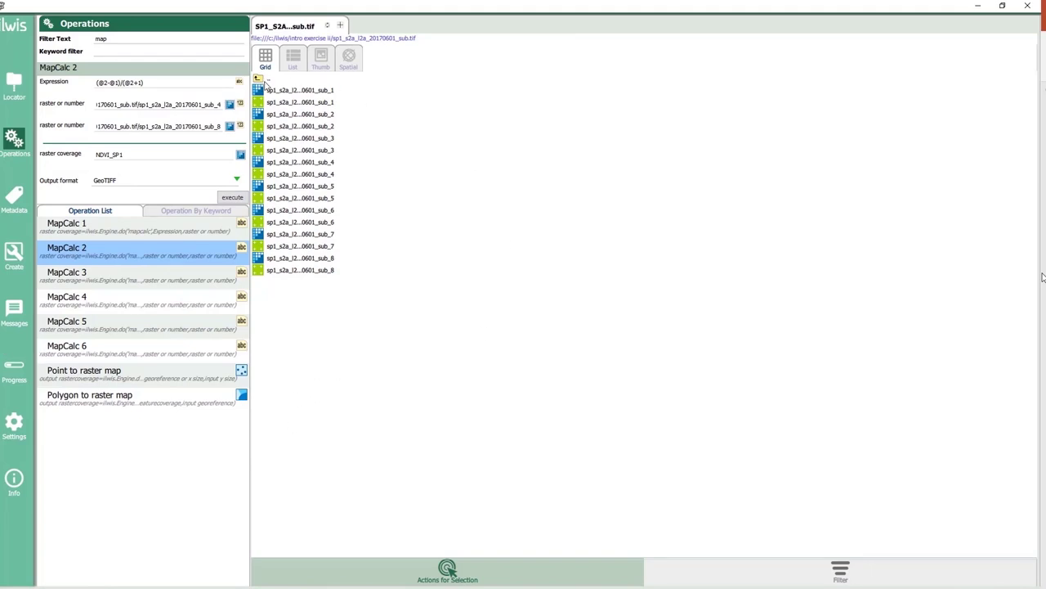
Step: Return to the intro exercise ii folder and open NDVI_SP1.tif as a map
click(260, 82)
double_click(259, 82)
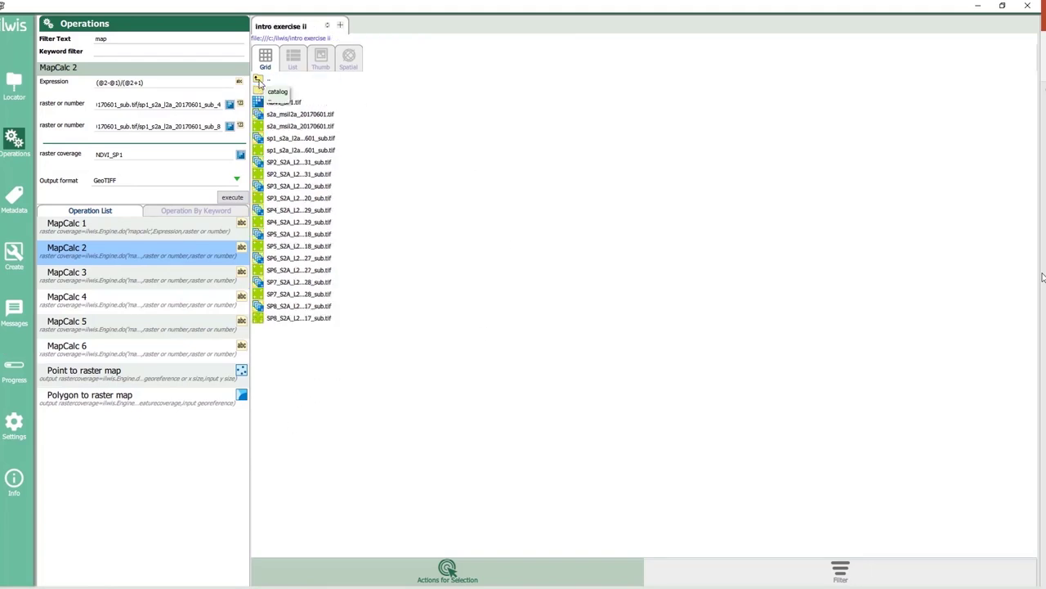
click(287, 103)
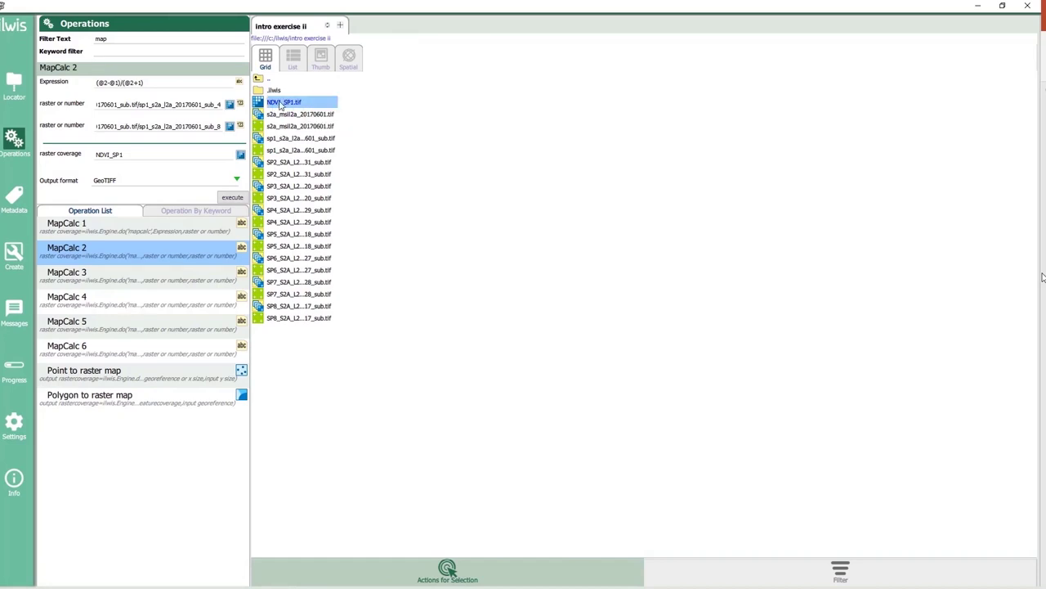
double_click(281, 104)
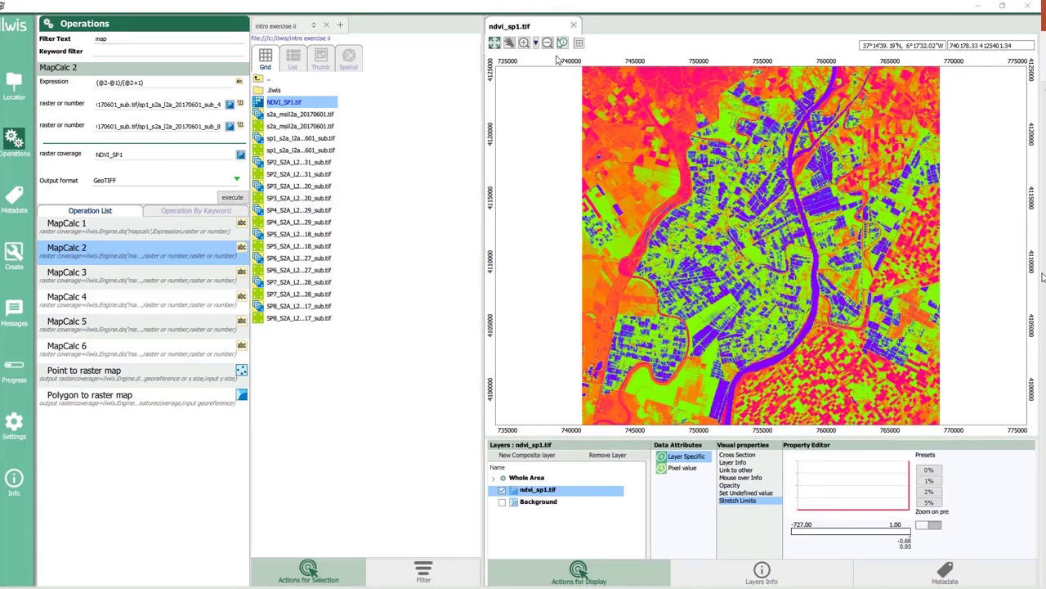
Step: Zoom into the south-east of the NDVI map and turn on pixel value reading
mouse_move(739, 269)
click(526, 45)
drag(712, 278, 936, 417)
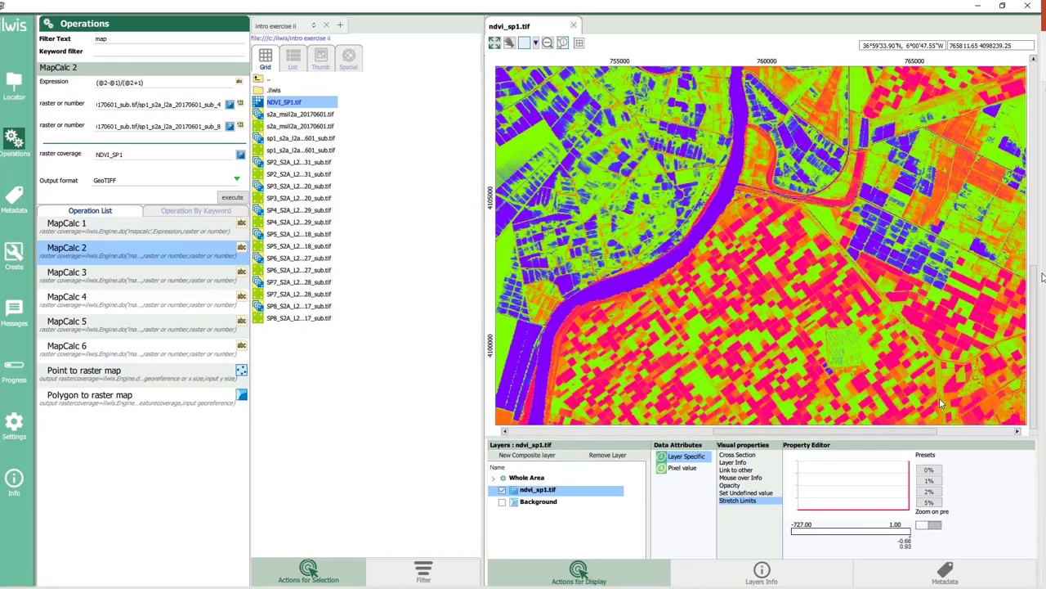
click(561, 43)
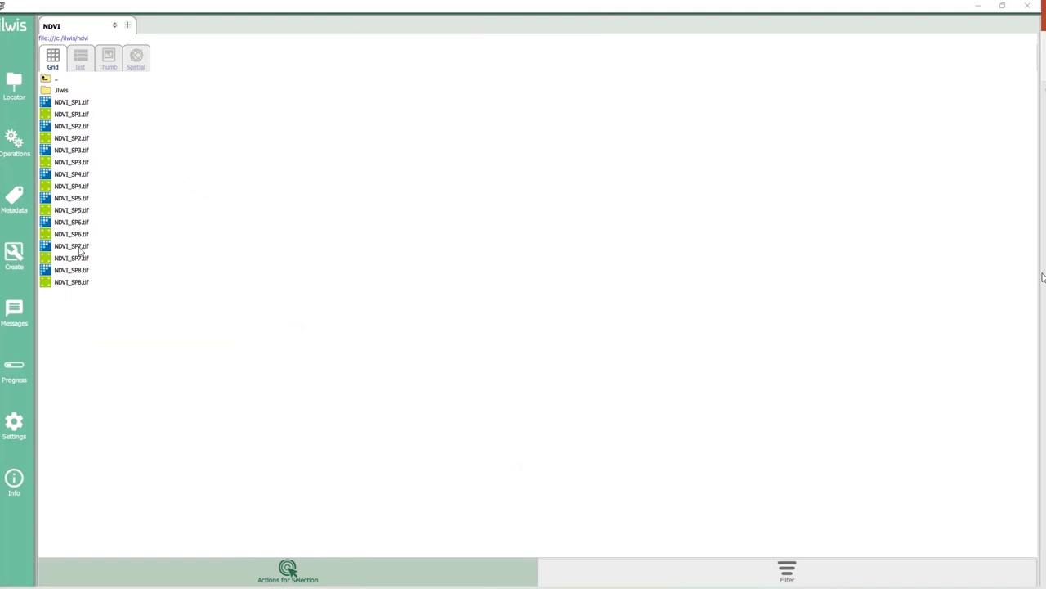
Step: Open NDVI_SP1 in a 2x2 layout and fill the other panels with NDVI_SP3, SP6 and SP8
click(78, 104)
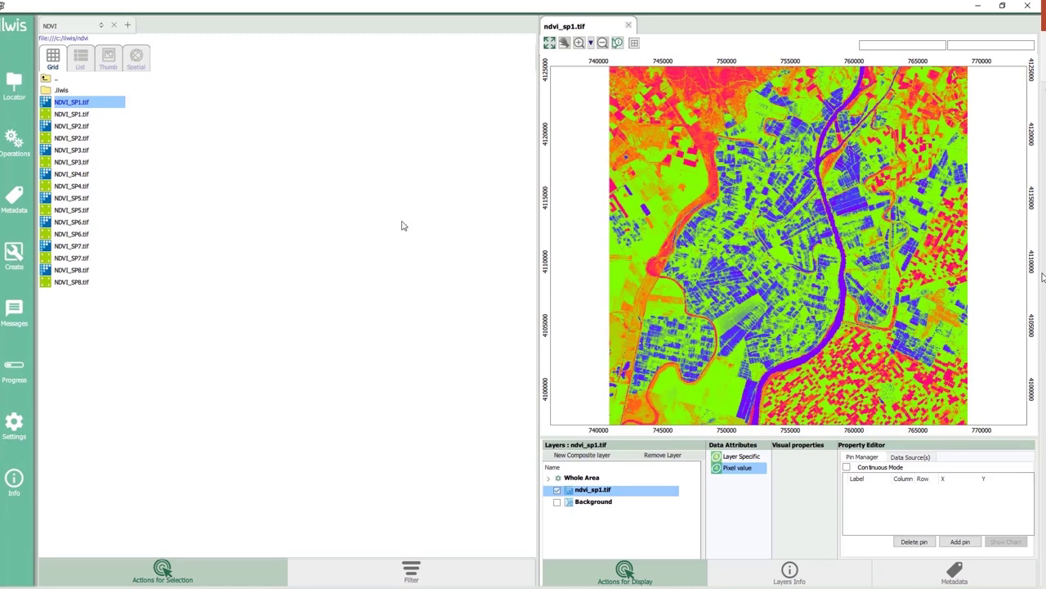
click(635, 48)
click(689, 86)
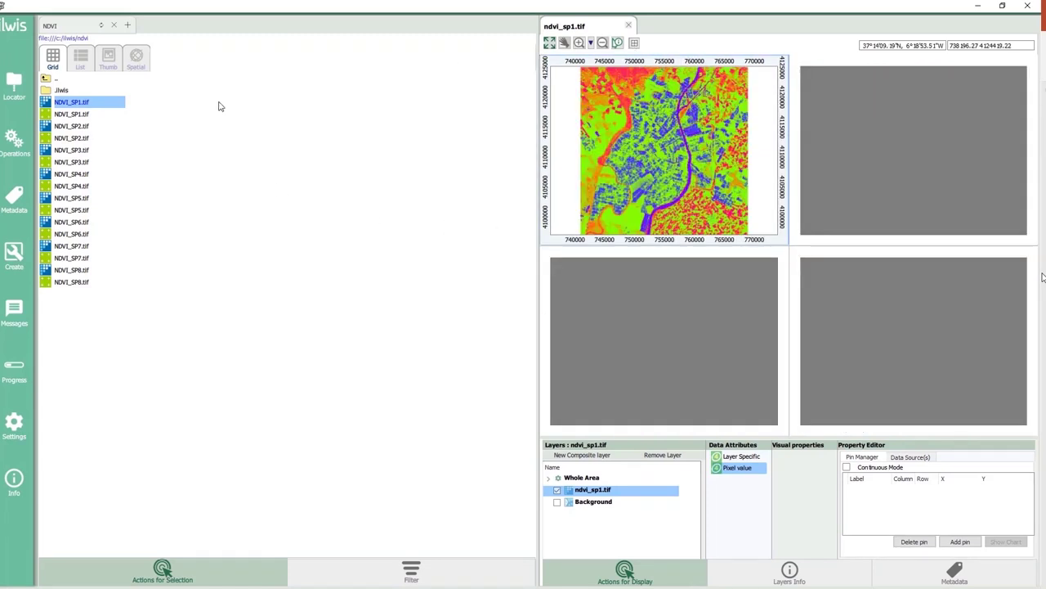
drag(70, 151, 879, 159)
drag(71, 224, 683, 331)
drag(70, 269, 867, 364)
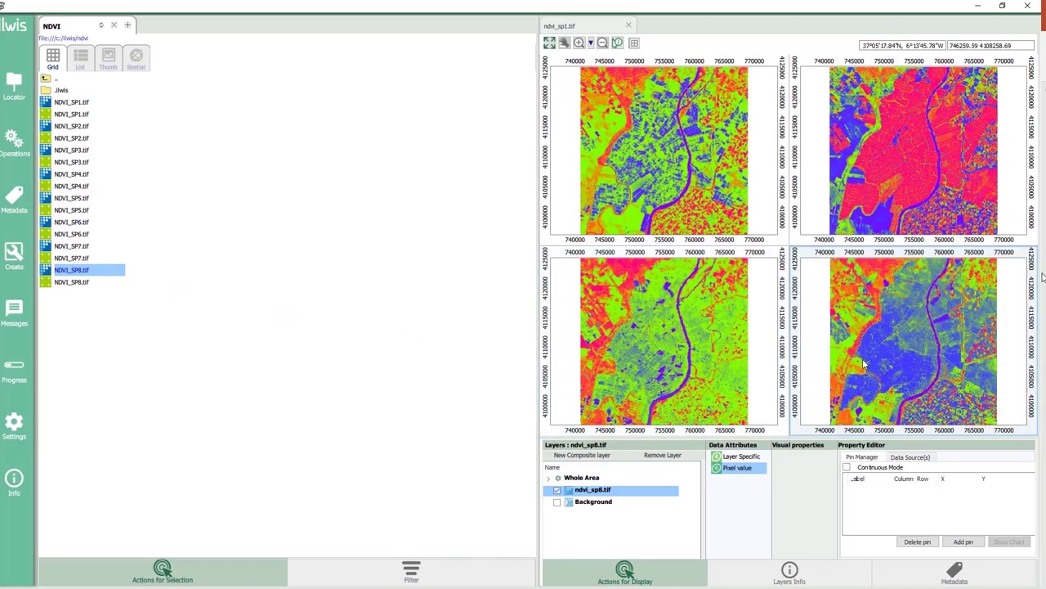
Step: Zoom the four linked NDVI maps in five times together, then pan them
click(578, 113)
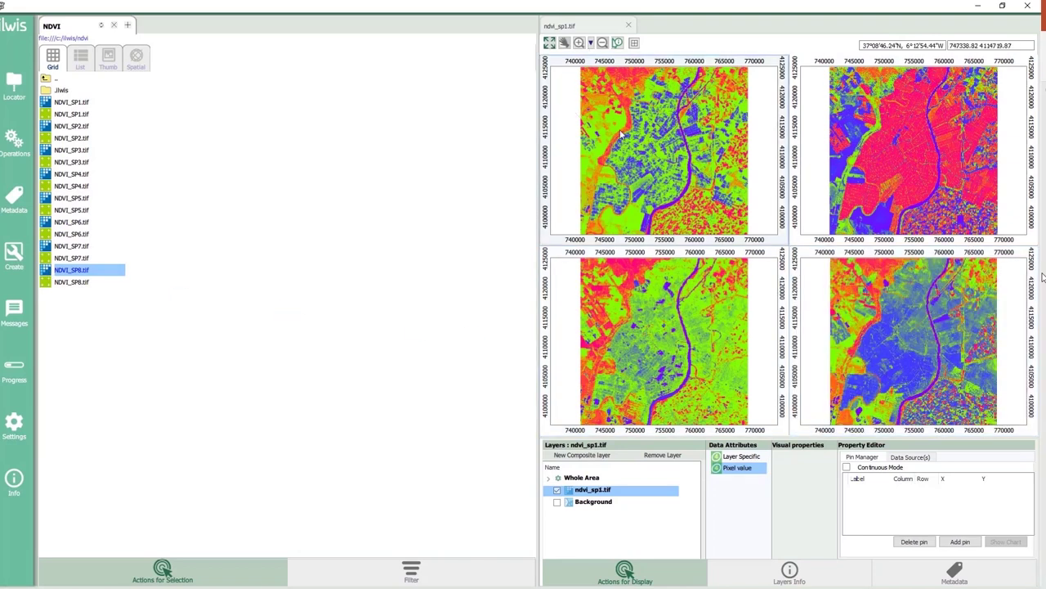
click(579, 43)
click(708, 206)
click(708, 206)
click(708, 206)
click(708, 206)
click(708, 206)
click(564, 43)
drag(658, 150, 709, 54)
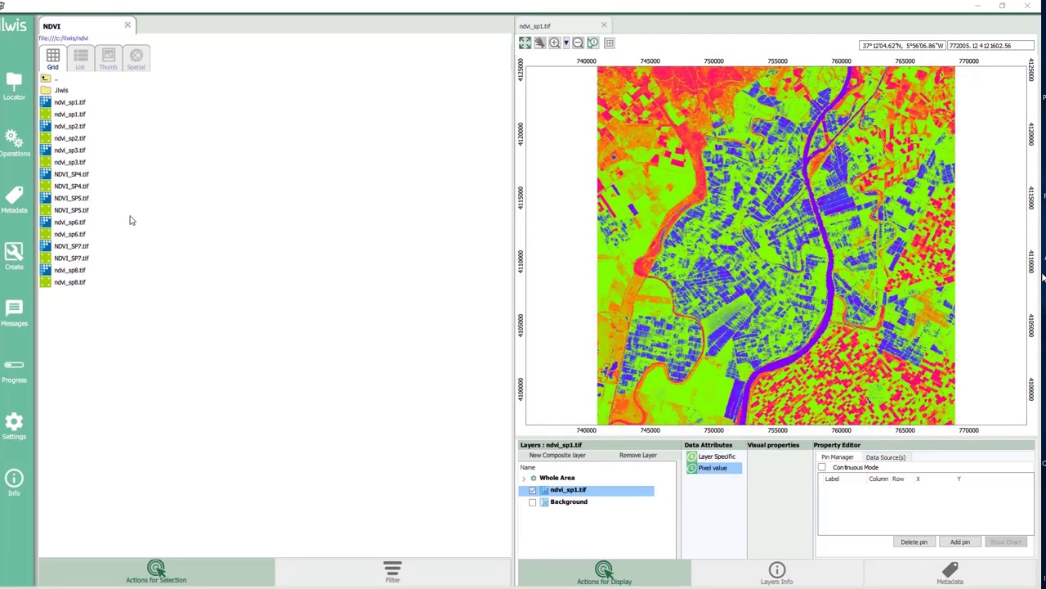
Step: Start a new raster coverage named NDVI_2017_2018, georeferenced like ndvi_sp1
click(13, 255)
drag(247, 61, 247, 84)
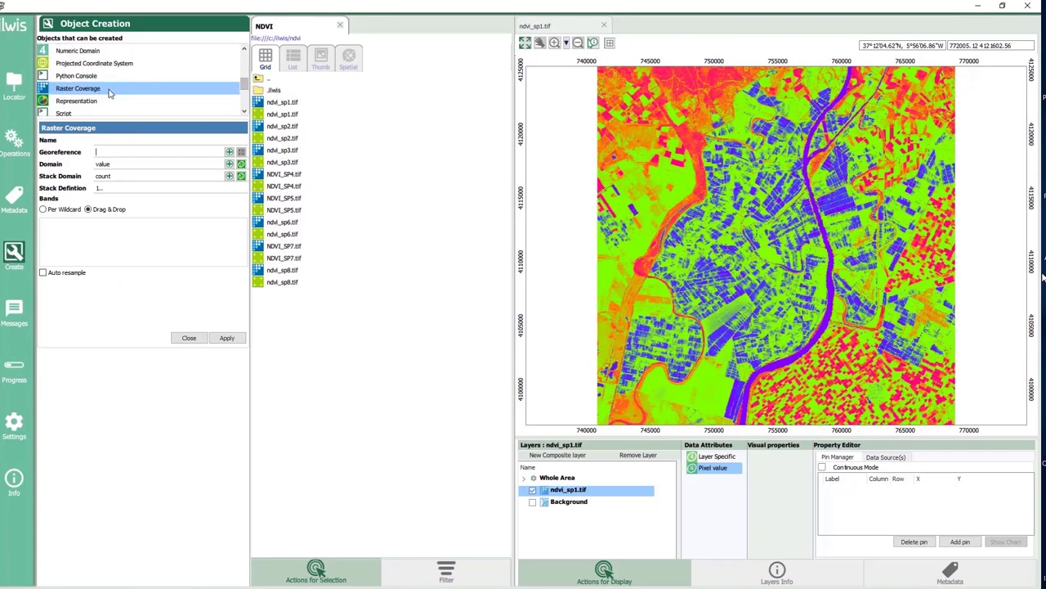
click(103, 140)
text(NDVI_2017_2018)
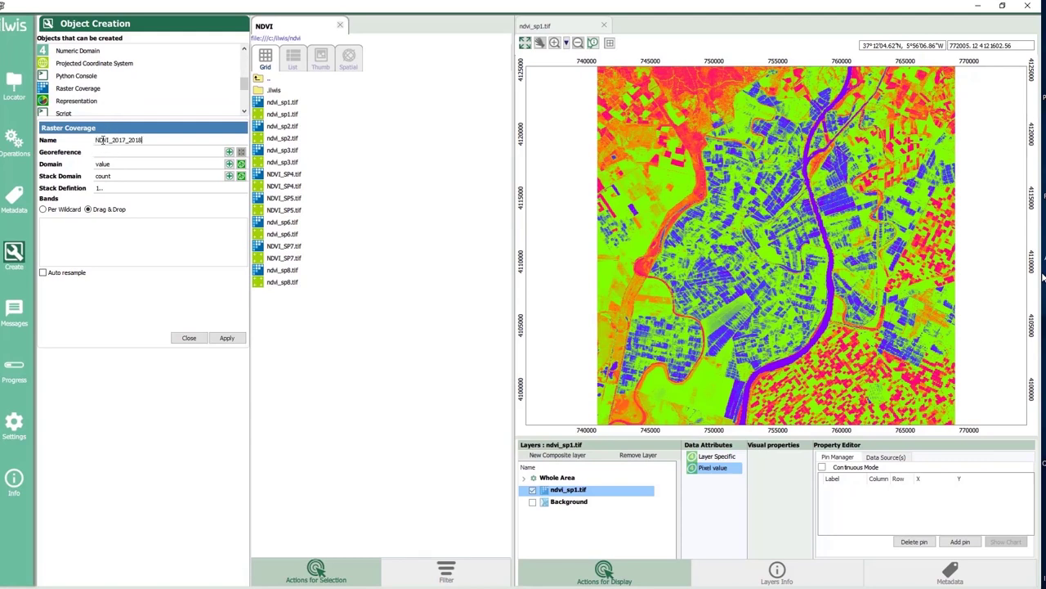
click(262, 116)
drag(262, 116, 175, 162)
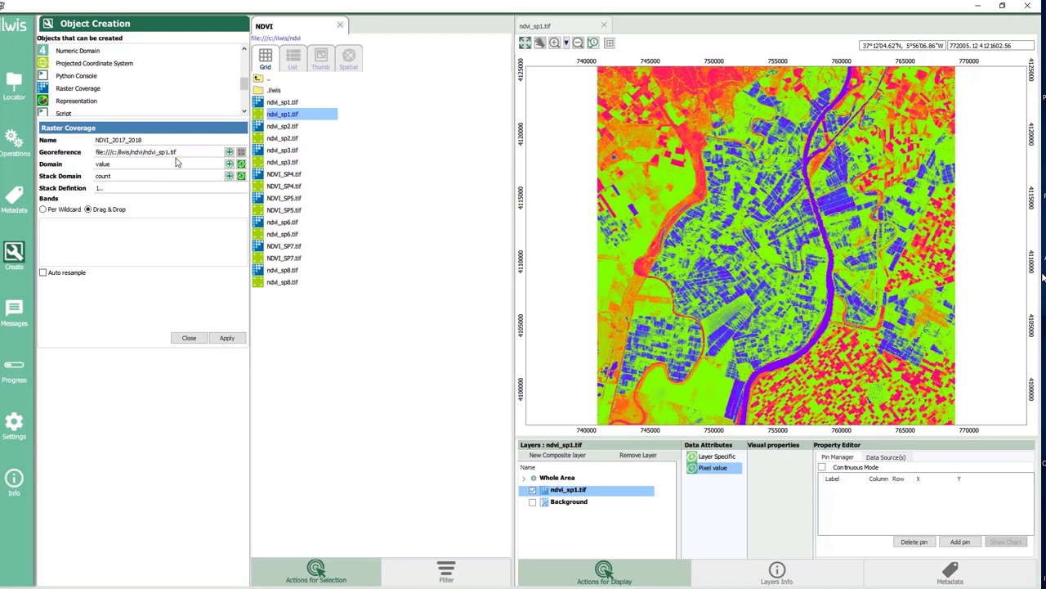
Step: Add ndvi_sp1 through ndvi_sp8 as bands, create the stack and close the creation panel
click(258, 103)
drag(259, 102, 151, 232)
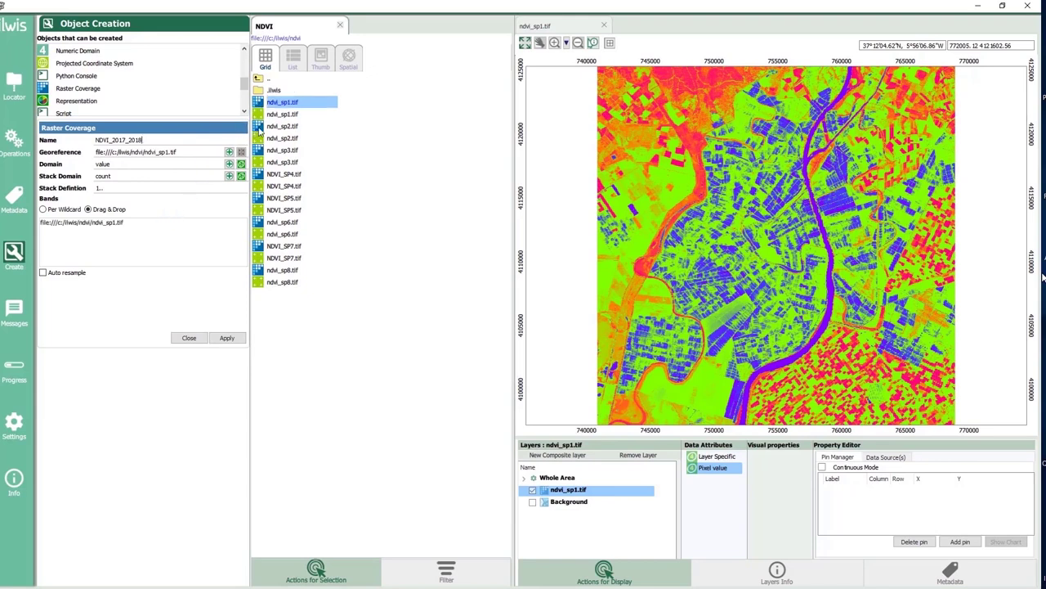
drag(259, 127, 139, 244)
drag(250, 154, 156, 230)
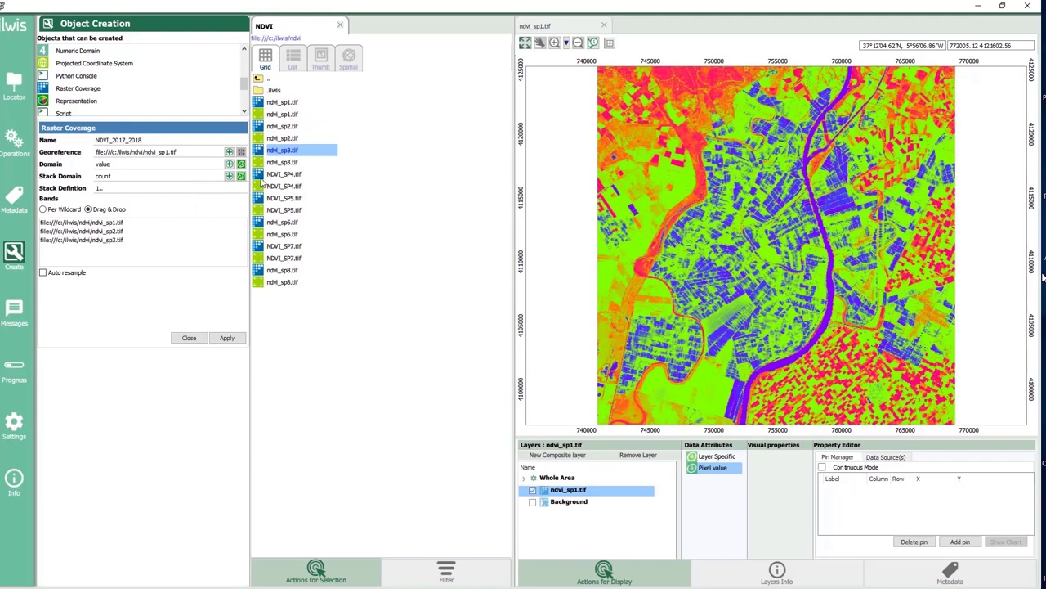
drag(259, 174, 172, 249)
drag(258, 198, 180, 239)
drag(260, 221, 178, 249)
drag(258, 245, 179, 254)
drag(255, 271, 240, 227)
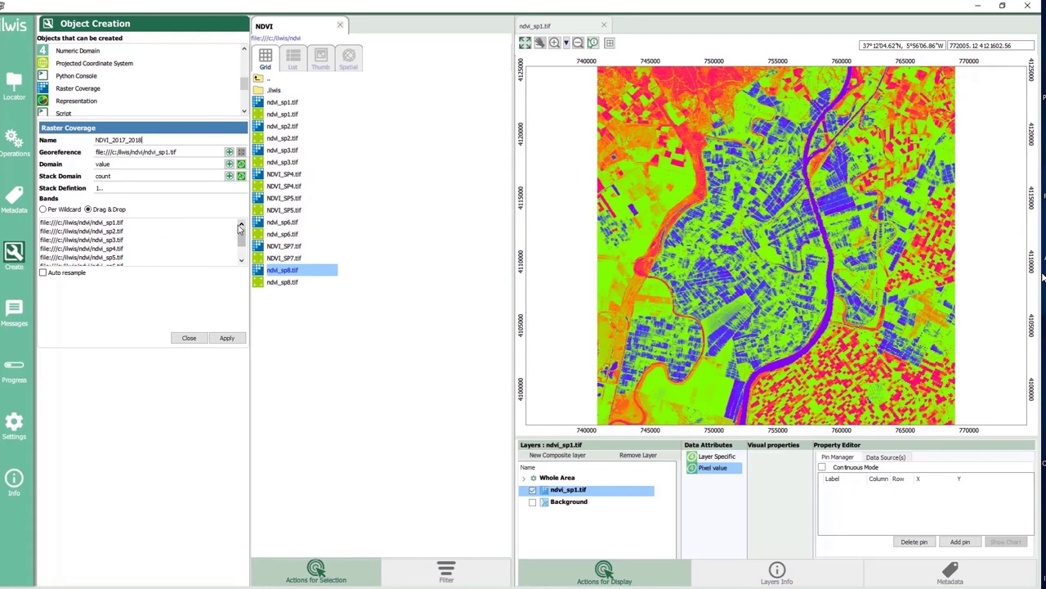
click(228, 339)
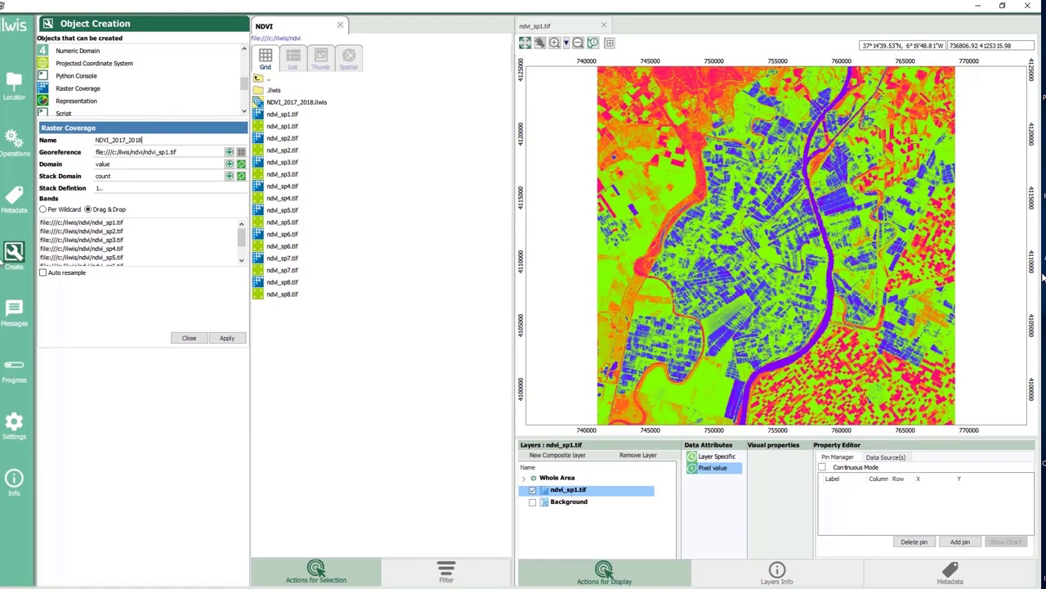
click(13, 254)
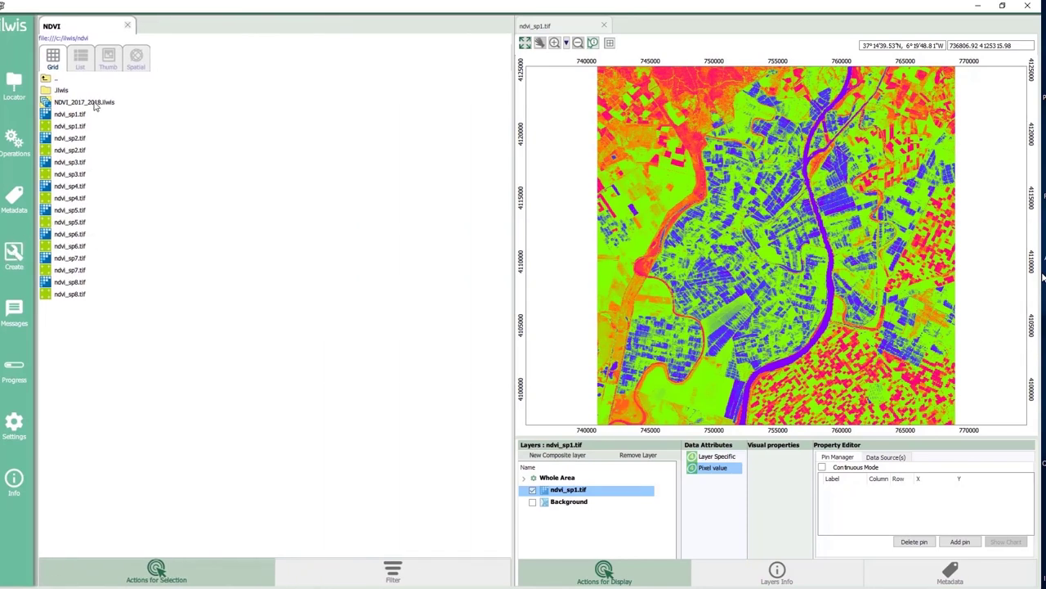
Step: Set NDVI_2017_2018 as the Cross Section data source and enable continuous pin mode
click(703, 466)
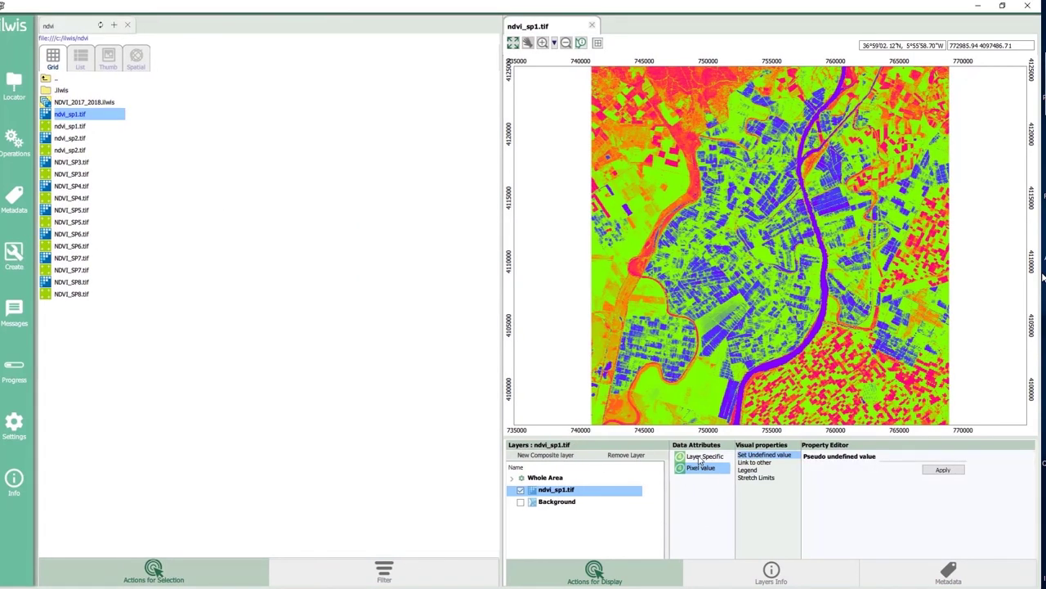
click(701, 457)
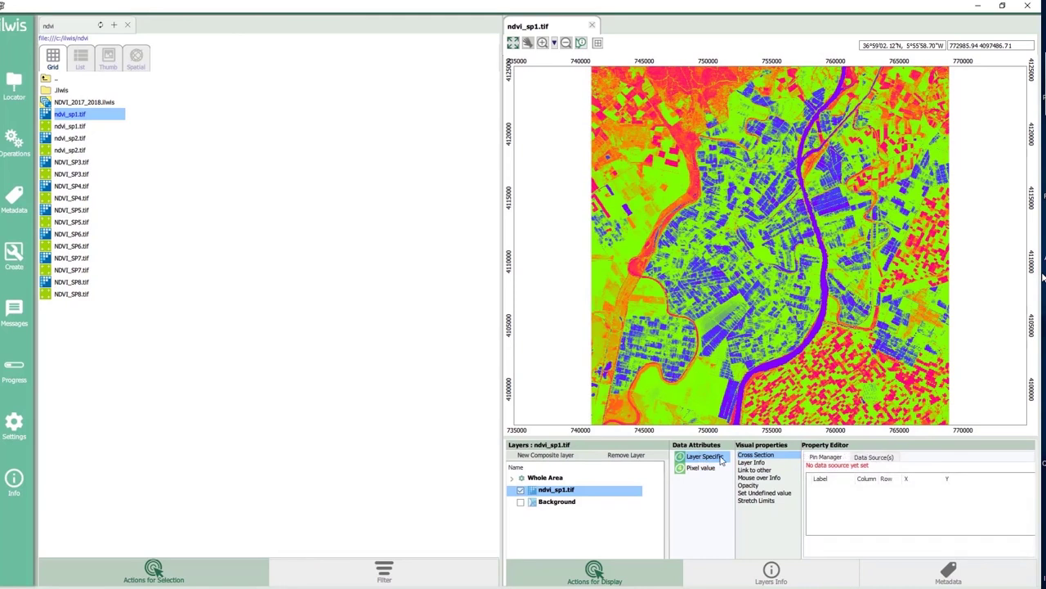
click(874, 458)
click(56, 104)
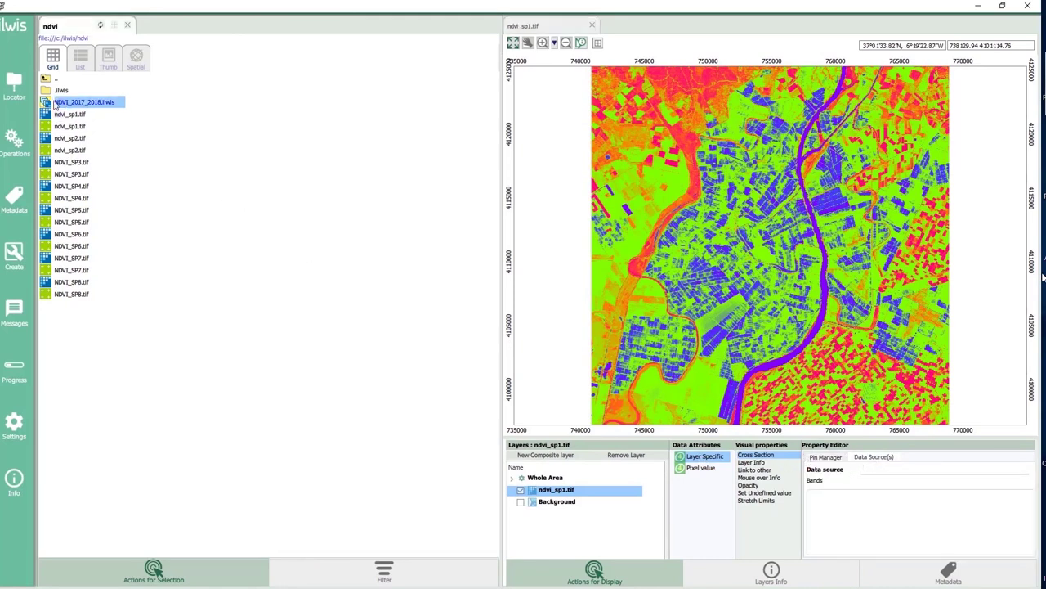
drag(55, 104, 900, 472)
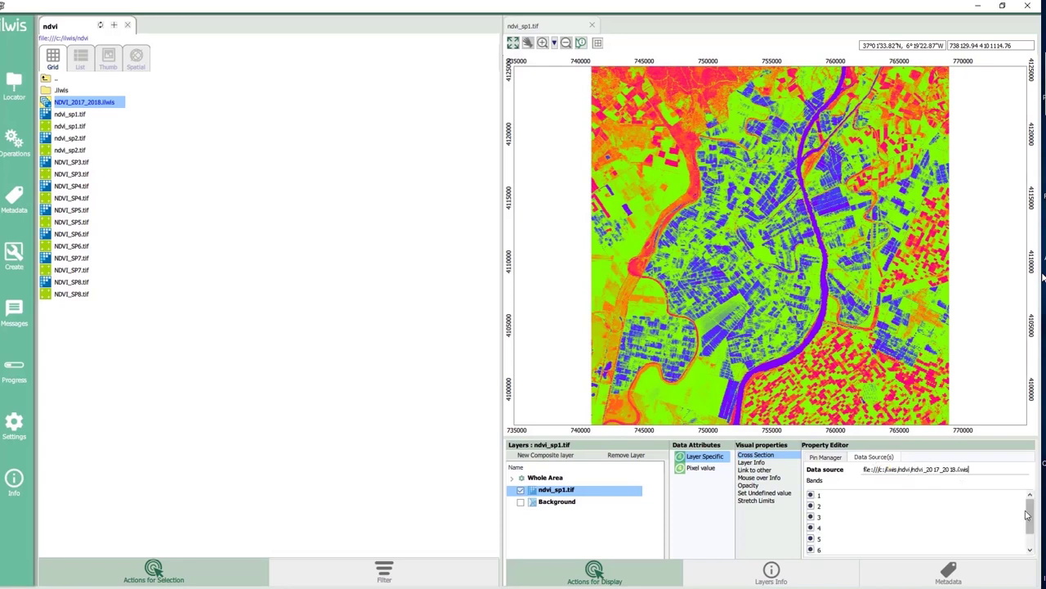
click(826, 456)
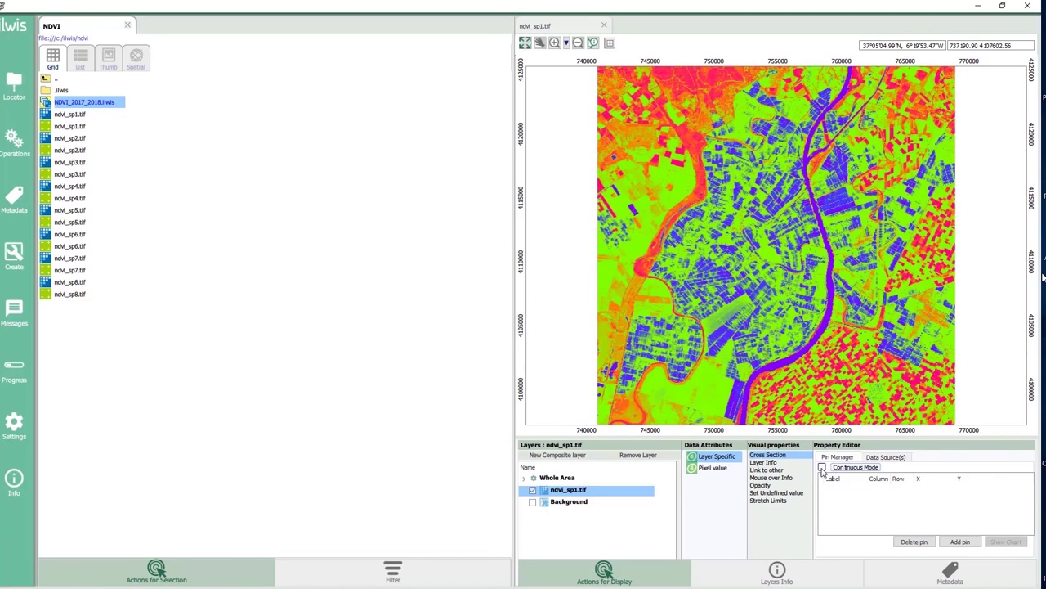
click(821, 467)
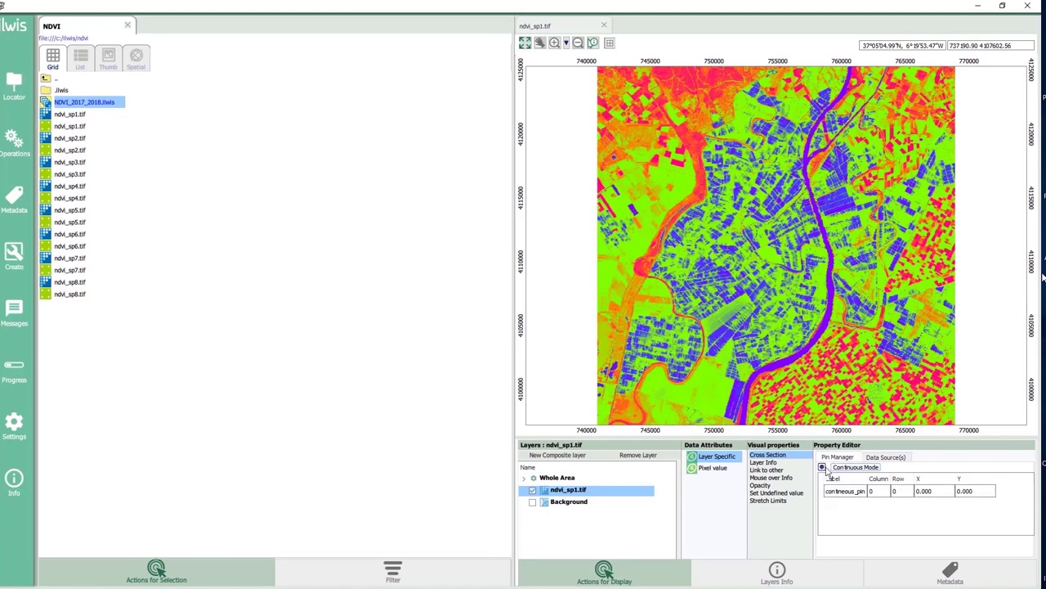
Step: Place and move pins across fields to chart NDVI profiles, including a 0.909 and a low-NDVI spot
click(593, 42)
click(779, 305)
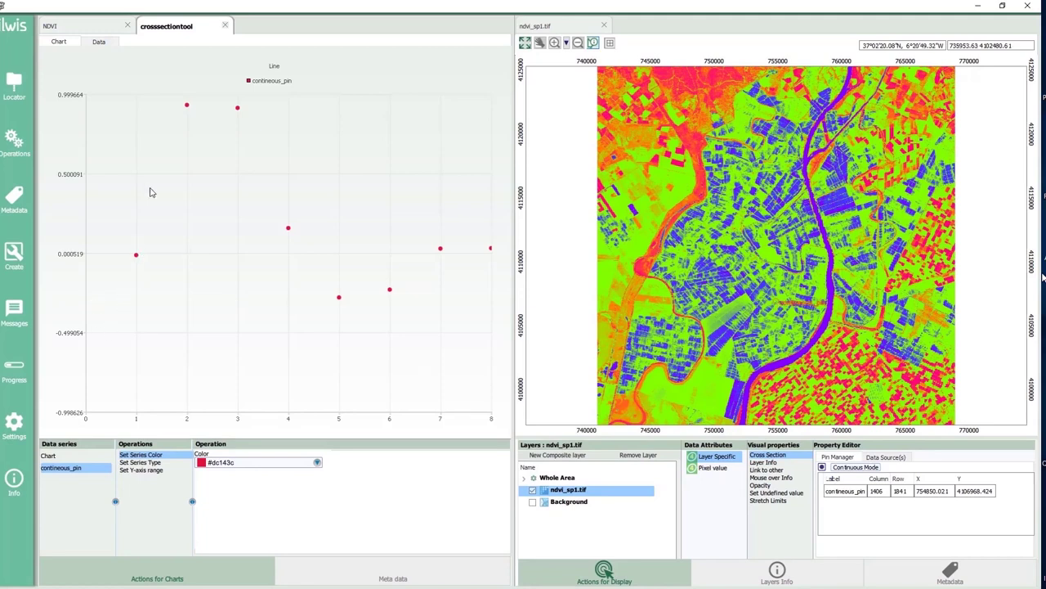
drag(735, 315, 791, 365)
drag(814, 306, 909, 419)
click(593, 42)
click(720, 248)
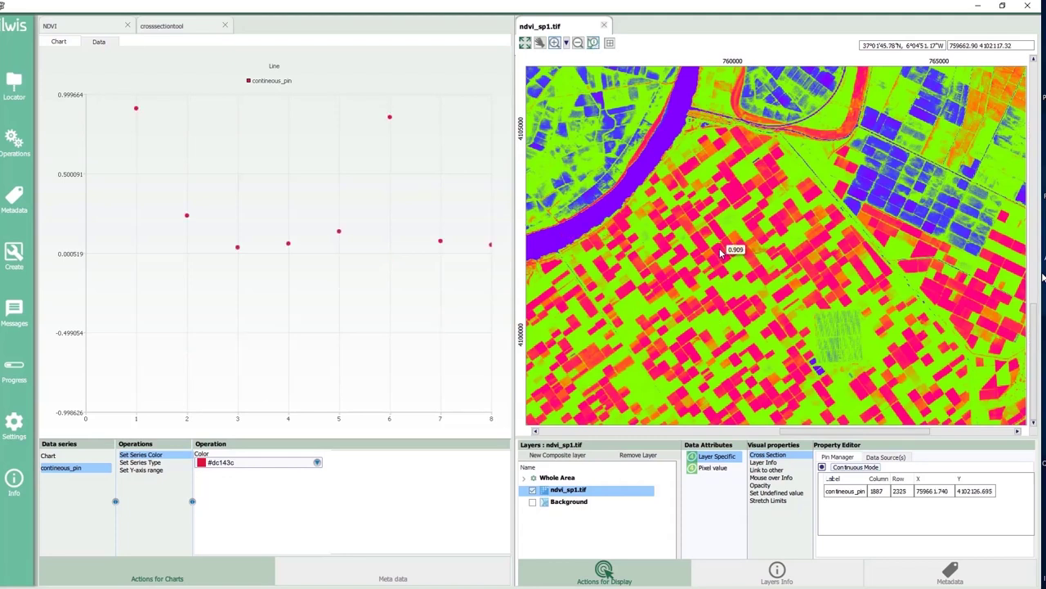
drag(719, 248, 743, 272)
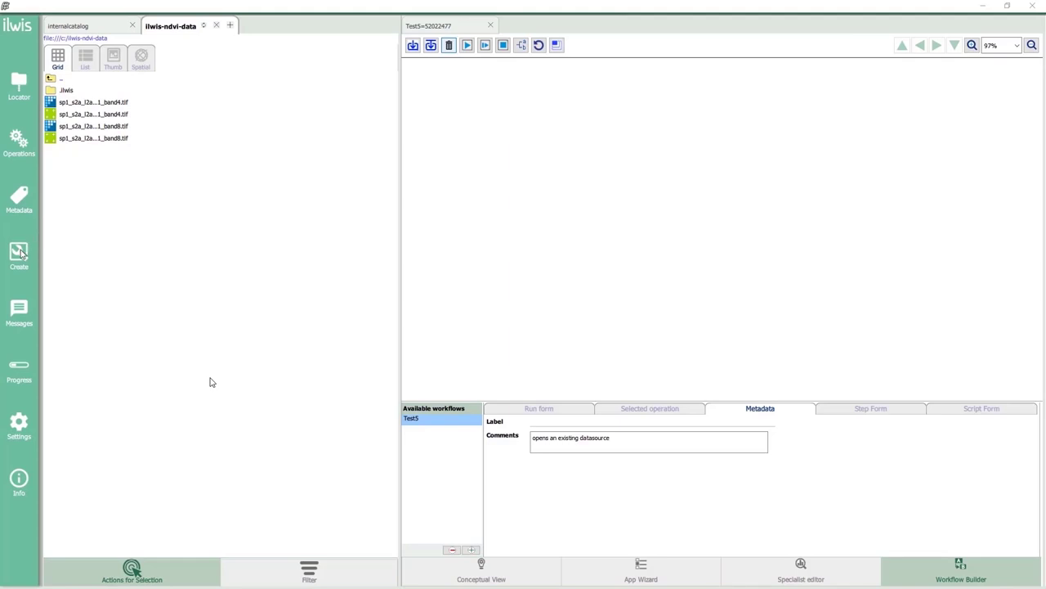
Step: Add a connect operation step to the Test5 workflow canvas
click(19, 253)
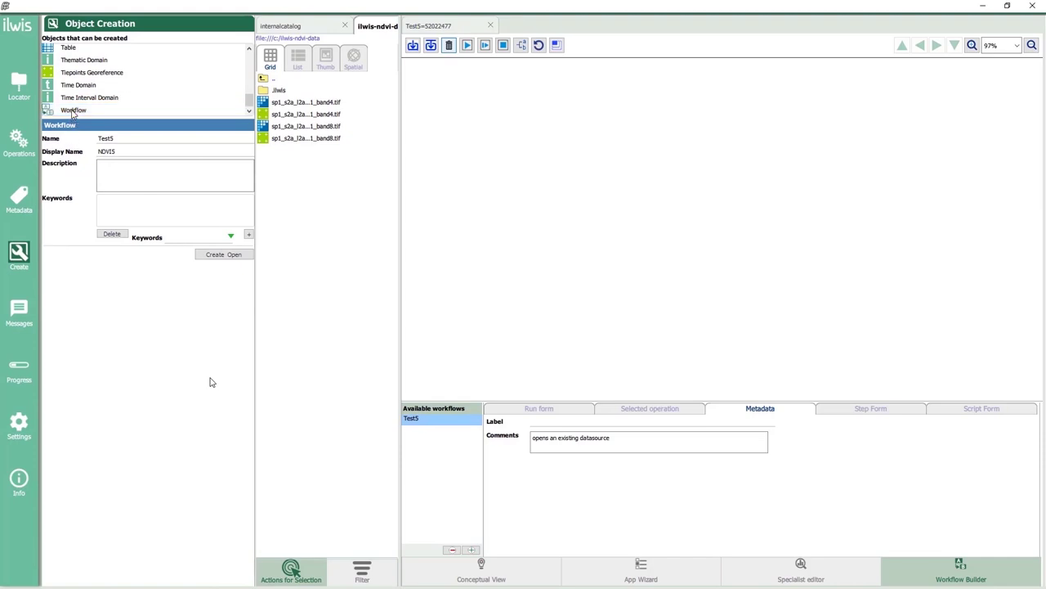
click(19, 143)
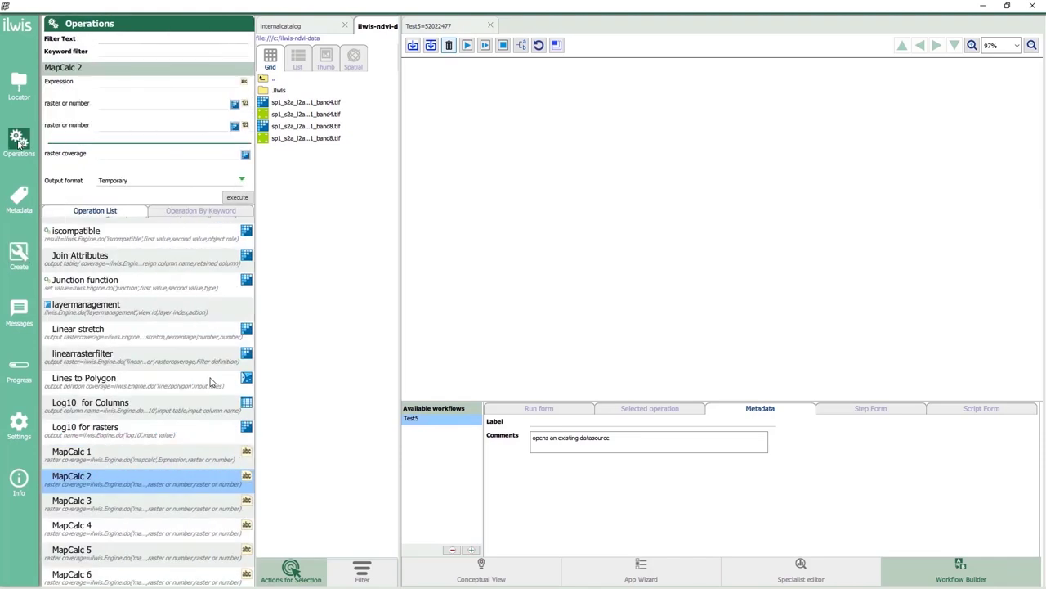
scroll(210, 382, up, 15)
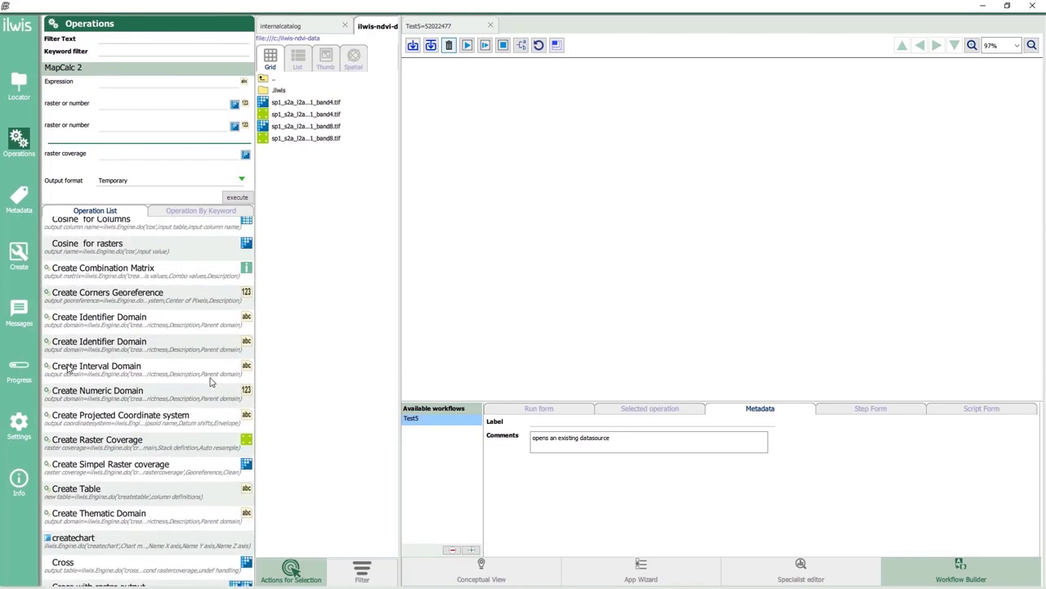
click(63, 448)
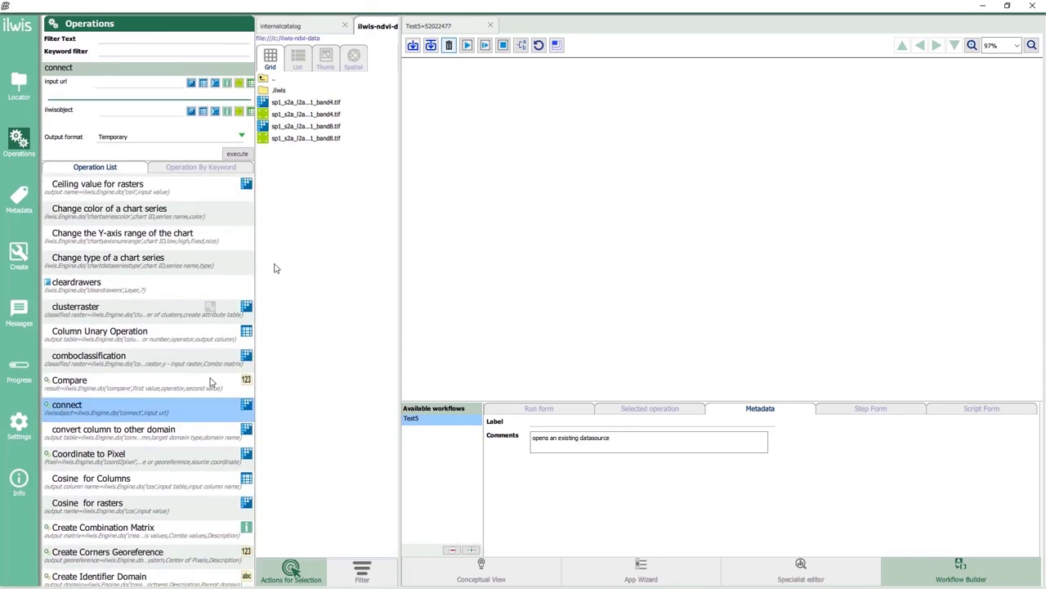
drag(562, 107, 561, 107)
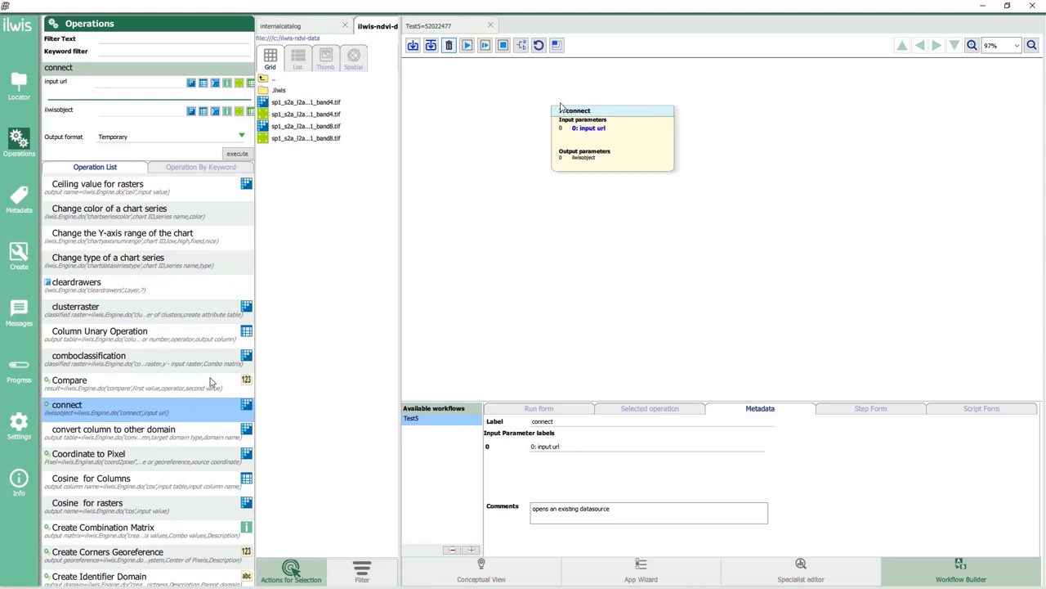
Step: Fix band8.tif as its input, label it NIR, and add a second connect step
drag(319, 126, 549, 445)
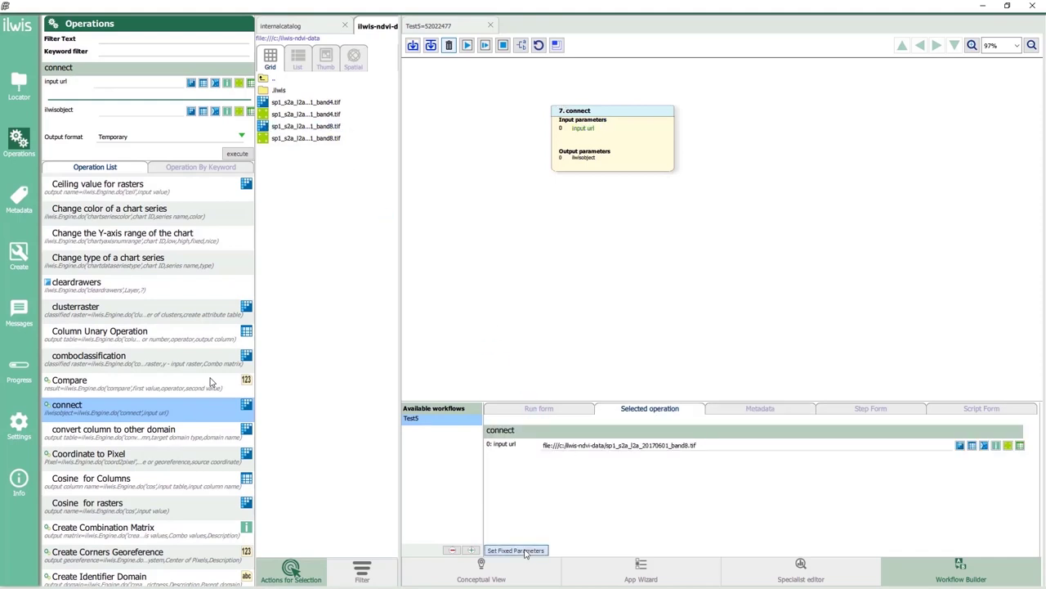
click(719, 413)
triple_click(563, 444)
text(NIR)
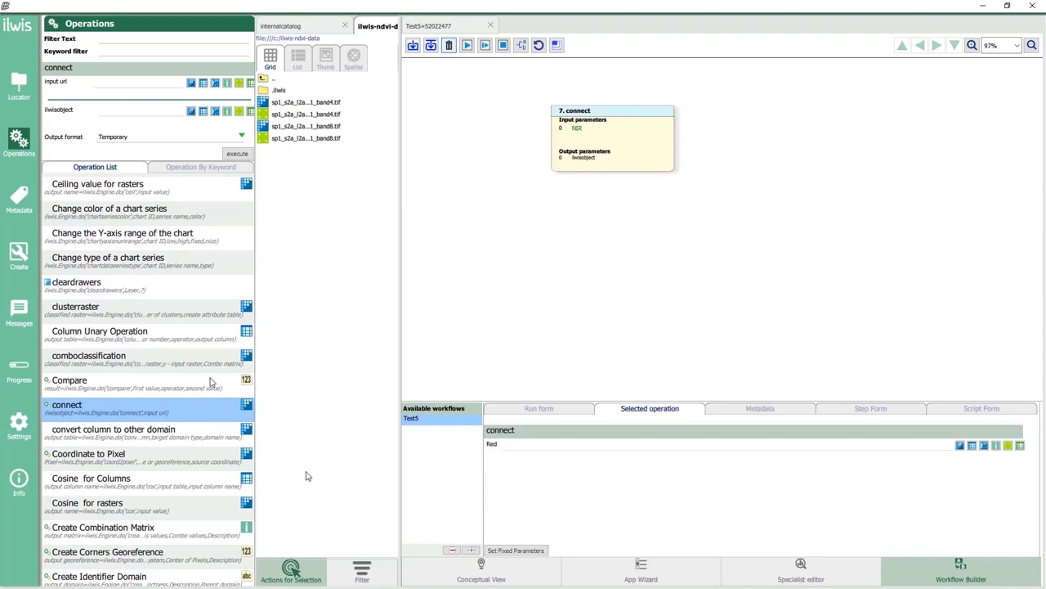
drag(68, 407, 748, 114)
drag(276, 103, 609, 446)
Step: Fix the band 4 image as the second connect step's input and label it Red
click(514, 551)
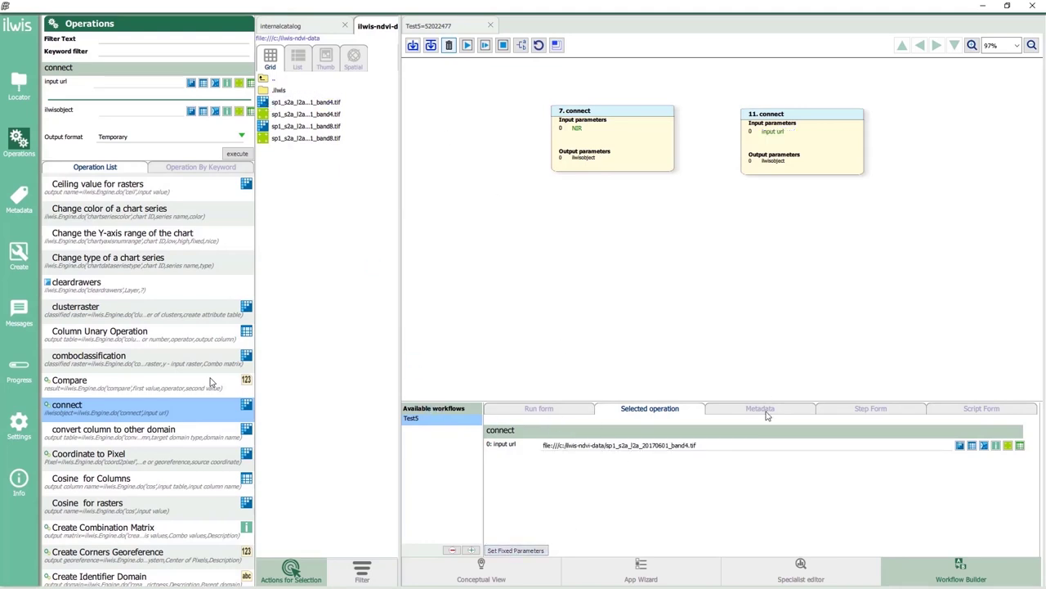
key(BackSpace)
key(BackSpace)
key(BackSpace)
key(BackSpace)
key(BackSpace)
key(BackSpace)
key(BackSpace)
key(BackSpace)
text(Red)
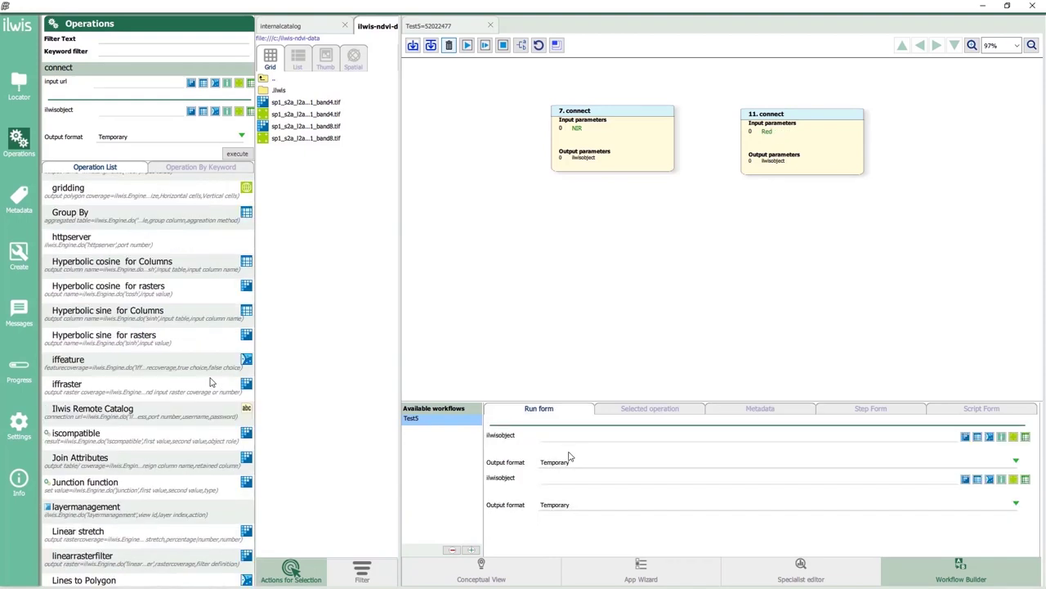
scroll(155, 456, down, 3)
Step: Add a MapCalc 2 step fed by the NIR and Red nodes as its two rasters
double_click(155, 459)
click(619, 160)
drag(617, 176, 559, 242)
click(797, 246)
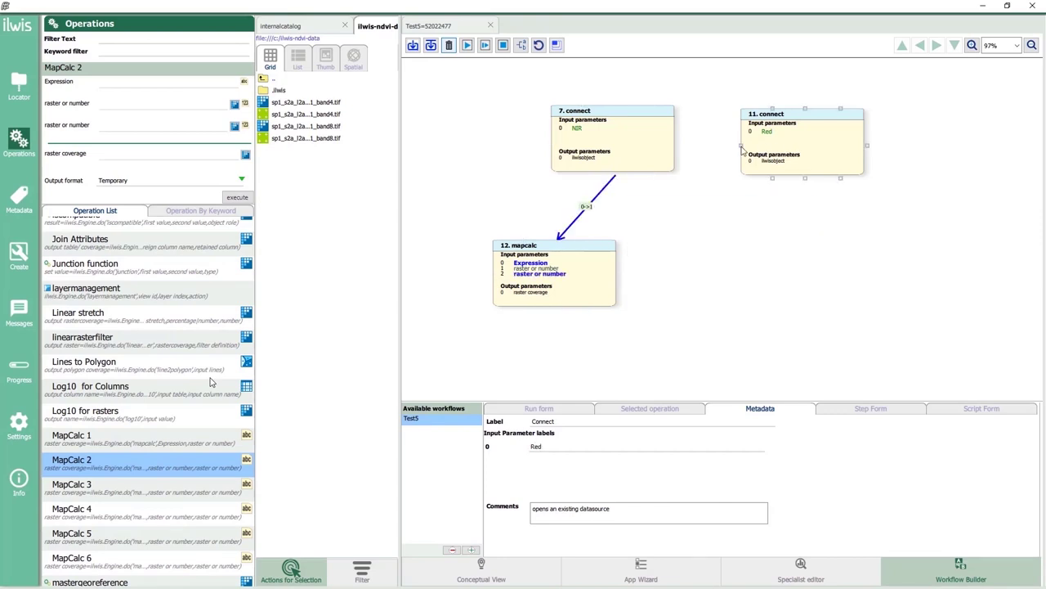
drag(744, 153, 588, 246)
click(797, 243)
Step: Give that MapCalc step the expression @1-@2, then check the NIR+Red MapCalc step
click(580, 276)
click(638, 410)
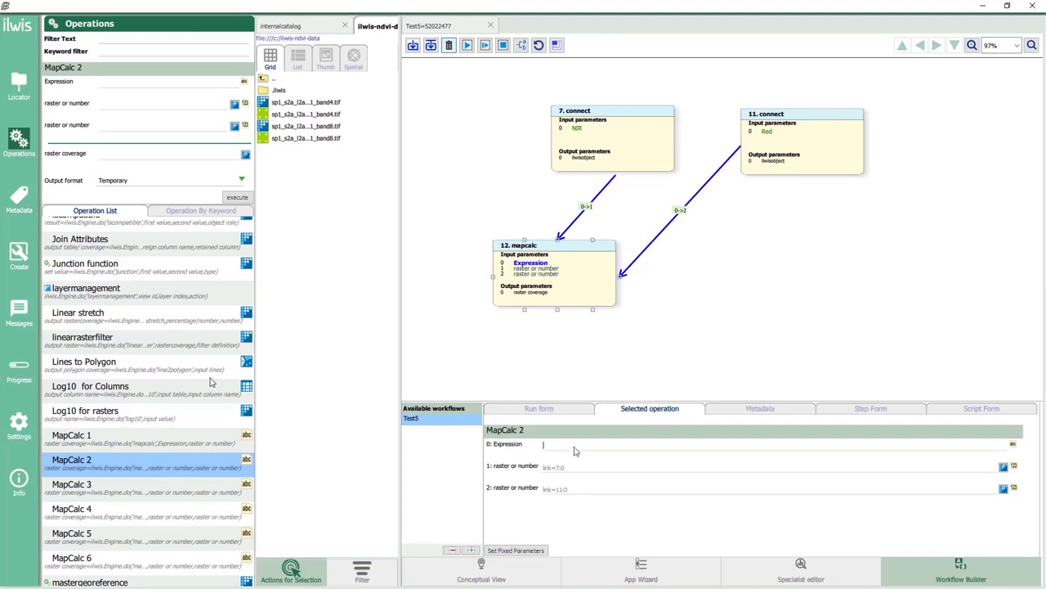
click(574, 448)
text(@1-@2)
click(761, 410)
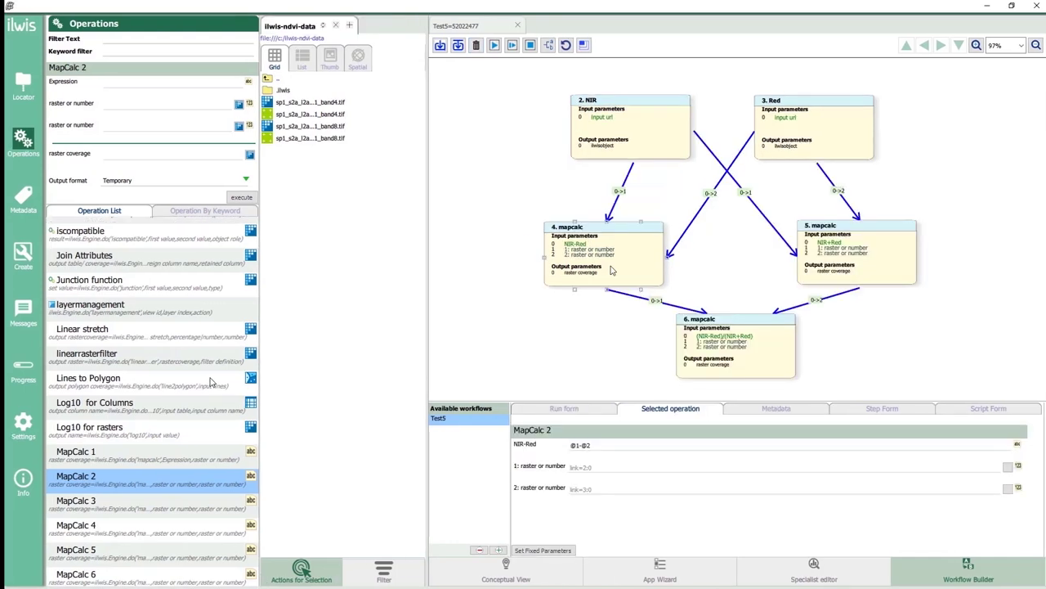
click(843, 247)
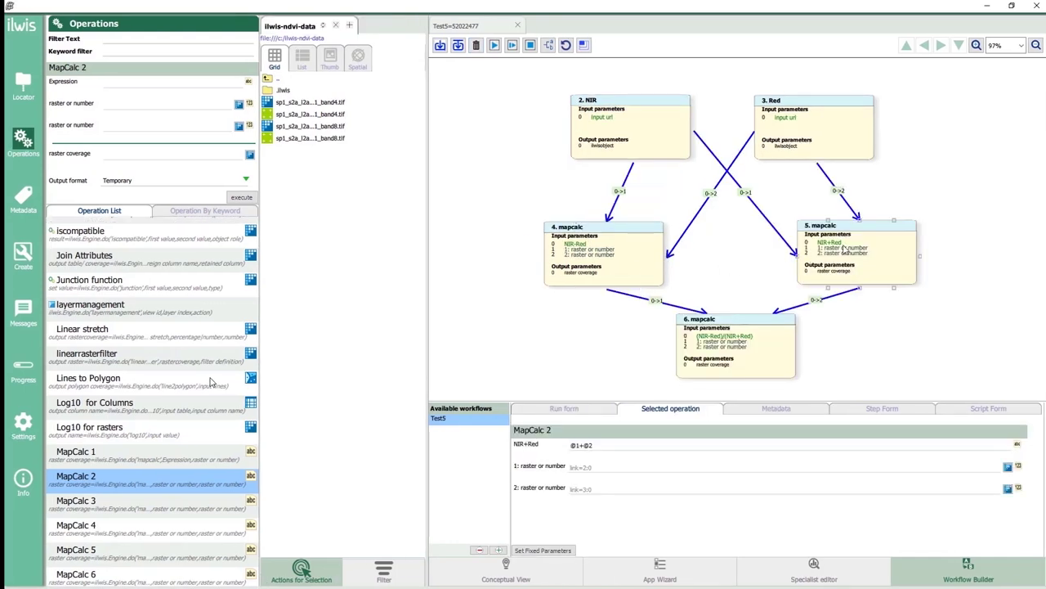
Step: Select the final (NIR-Red)/(NIR+Red) ratio step and run the Test5 workflow
click(733, 356)
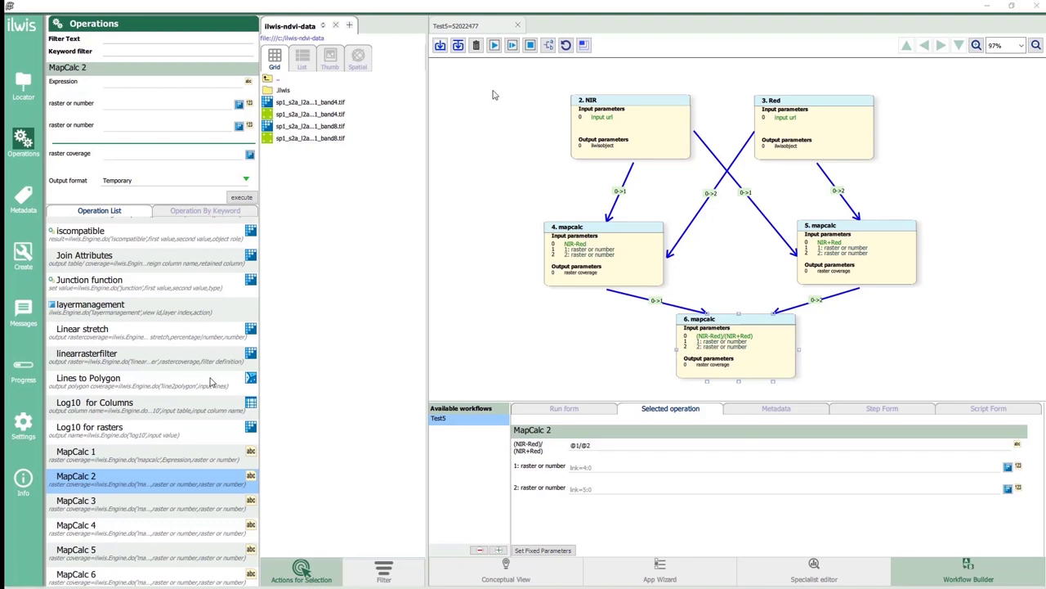
click(494, 46)
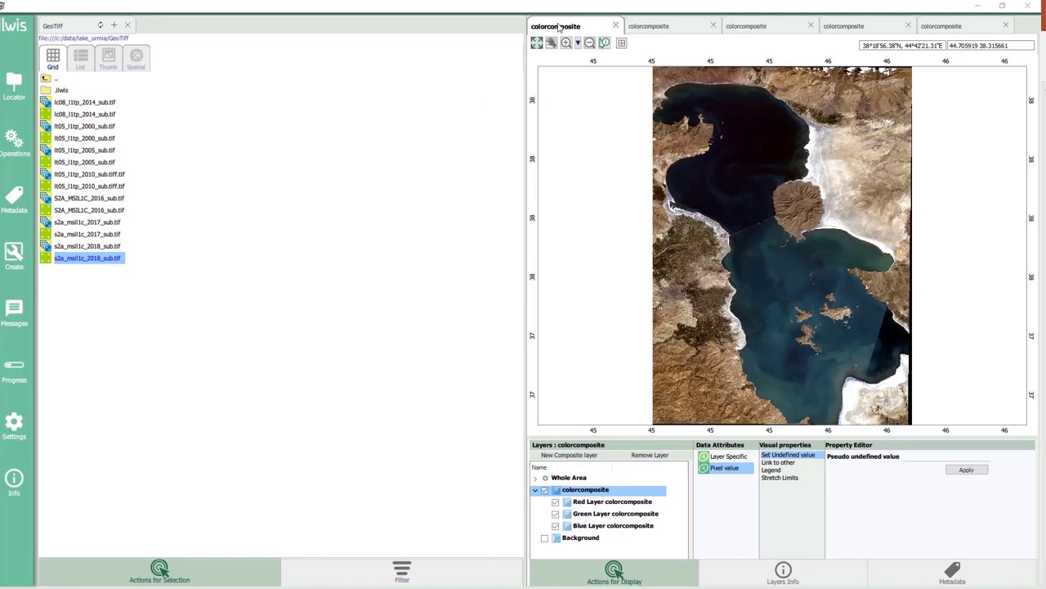
Step: Switch between the third, second and last years' Lake Urmia composites to compare them
click(789, 28)
click(688, 29)
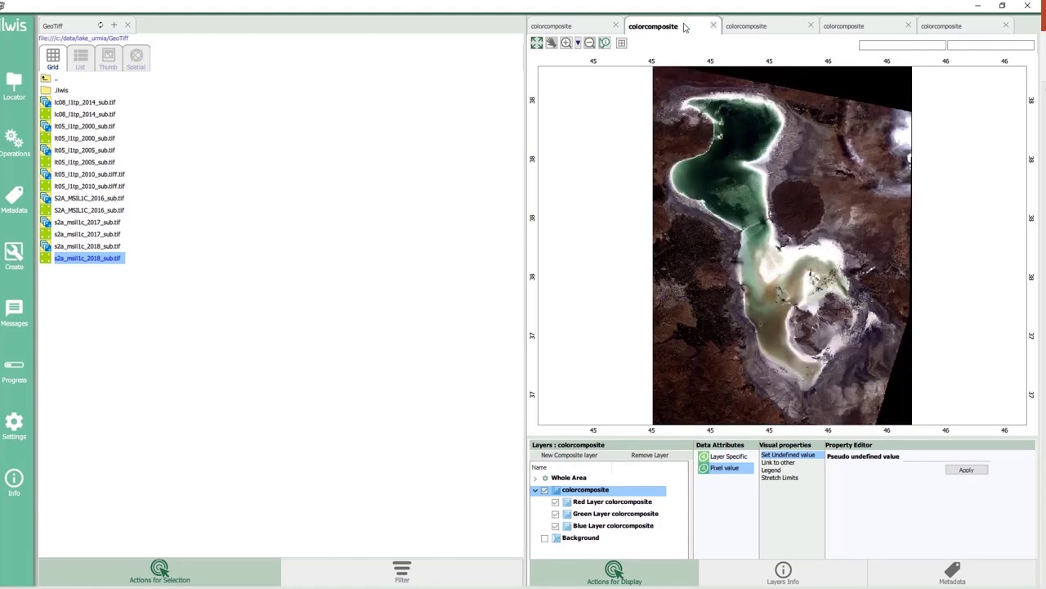
click(945, 27)
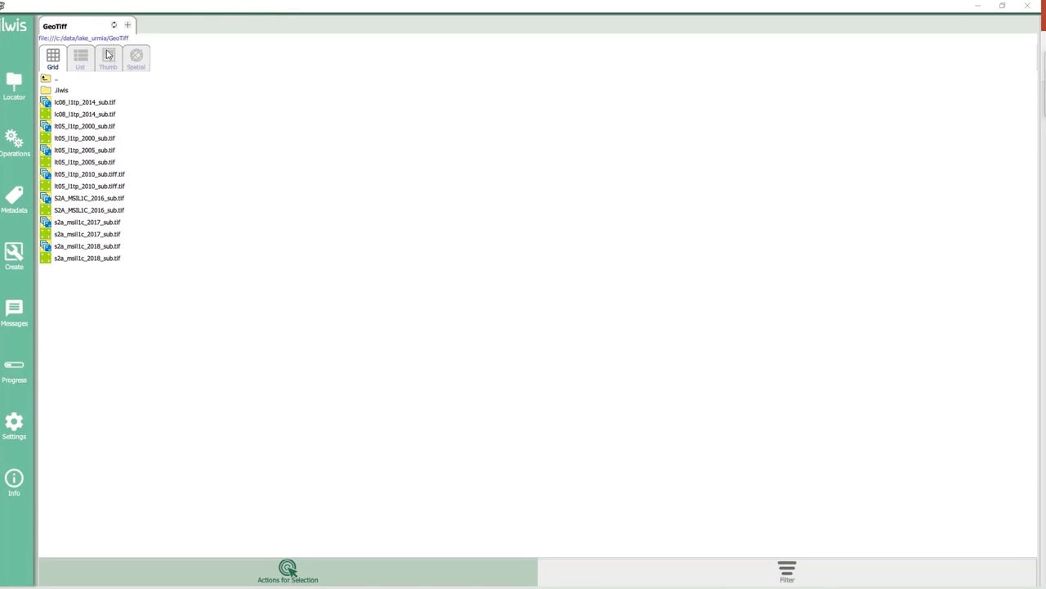
Step: In MapCalc 2, compute (@1-@2)/(@1+@2) from bands sub_2 and sub_4 of the 2014 image
double_click(80, 102)
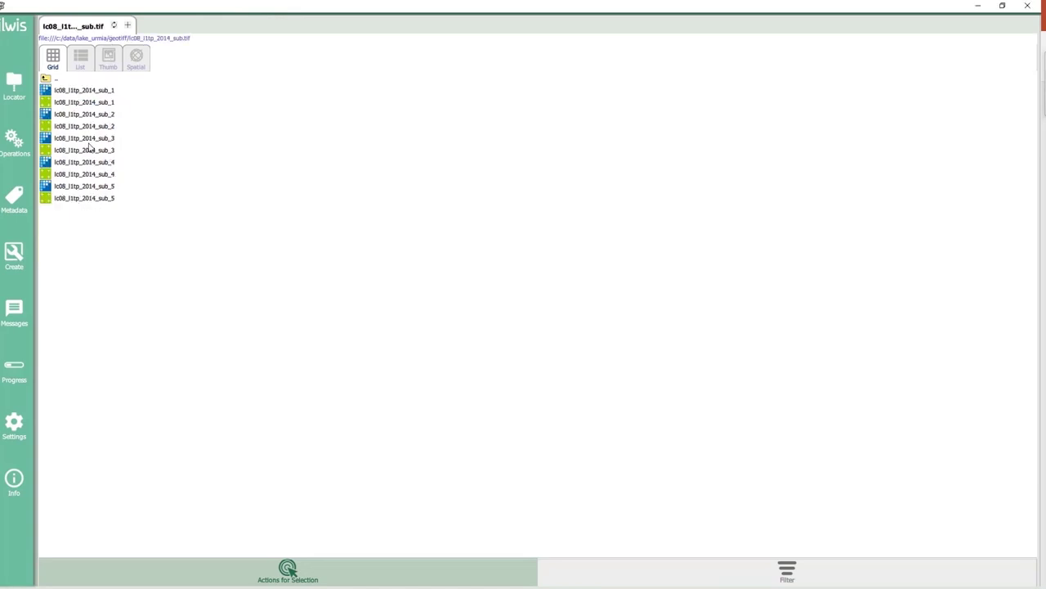
click(9, 144)
text(map)
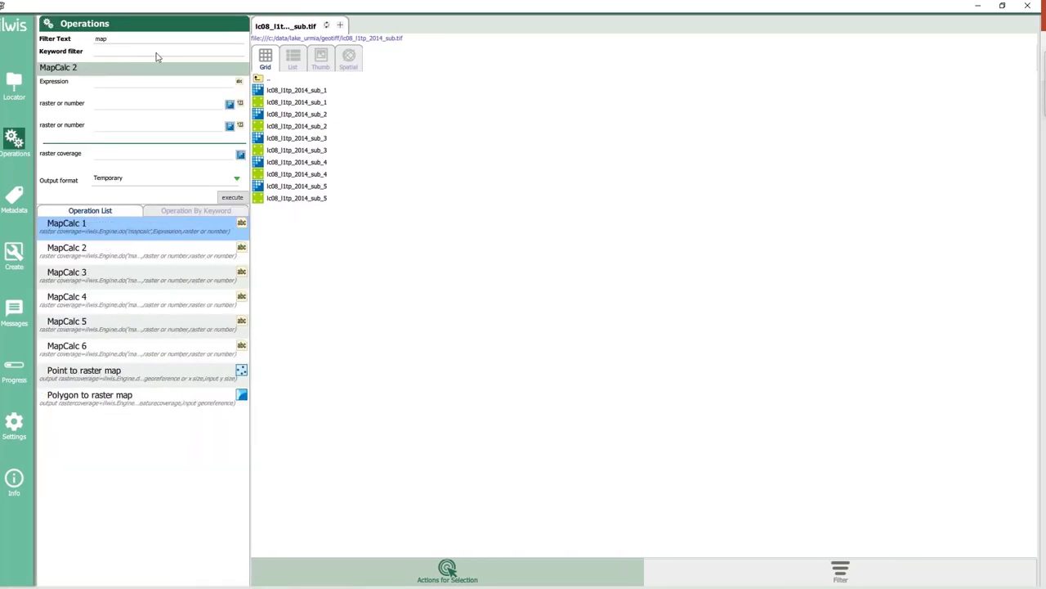
click(117, 256)
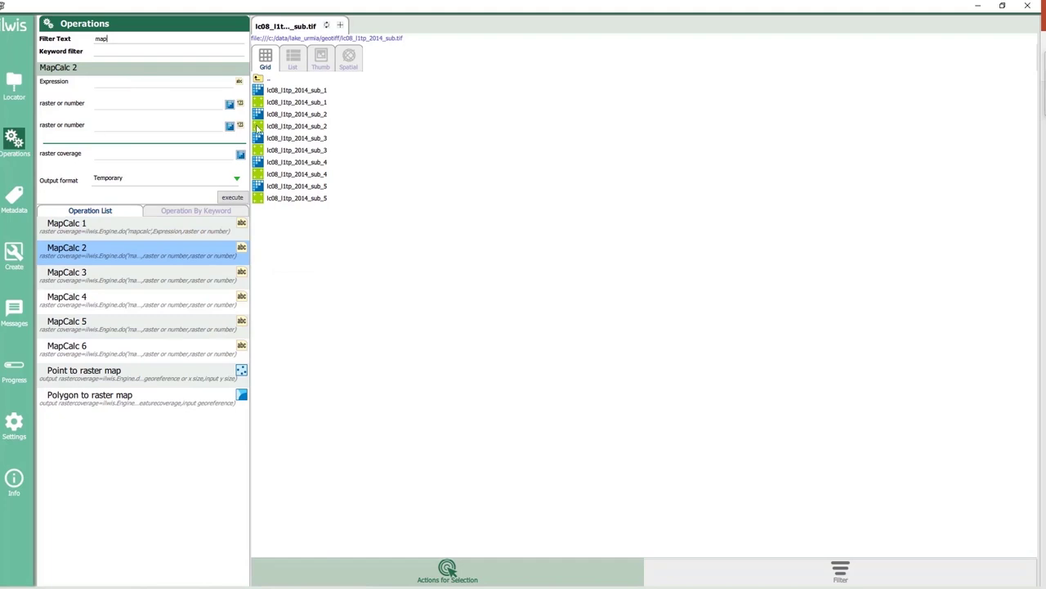
drag(261, 119, 135, 112)
drag(257, 165, 124, 127)
click(121, 87)
text((@1-@2)/(@1+@2))
Step: Output the result as NDWI_2014 in GeoTIFF format, run it, and display NDWI_2014.tif
click(119, 155)
text(NDWI_2014)
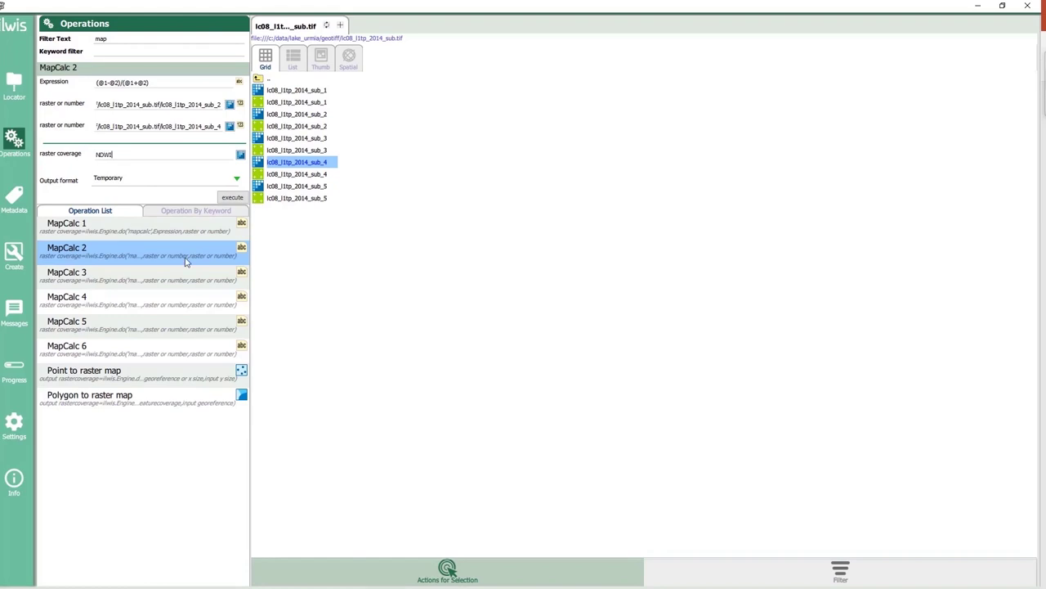
click(236, 180)
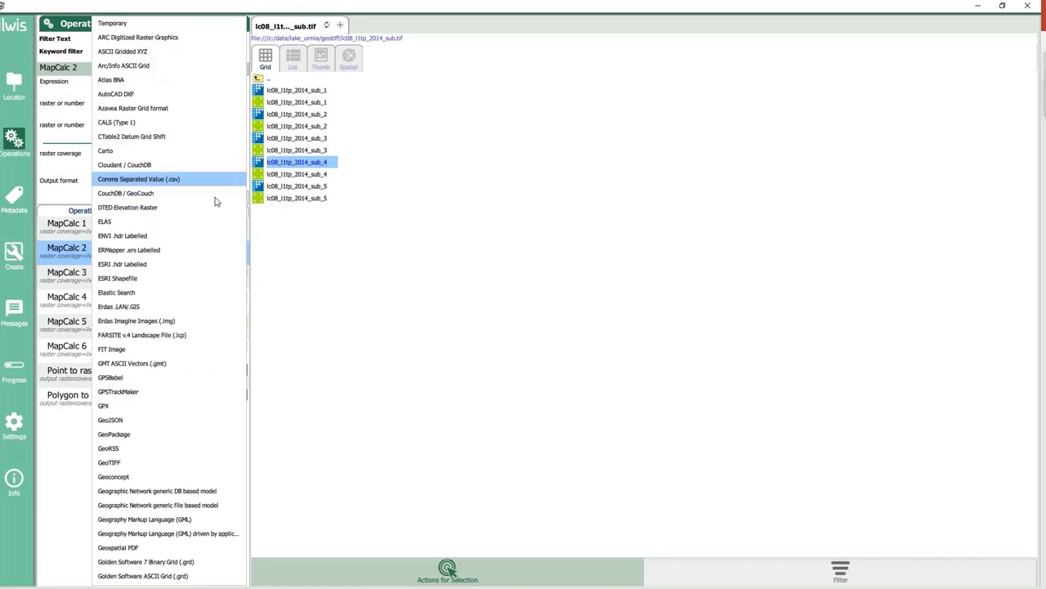
click(206, 462)
click(240, 200)
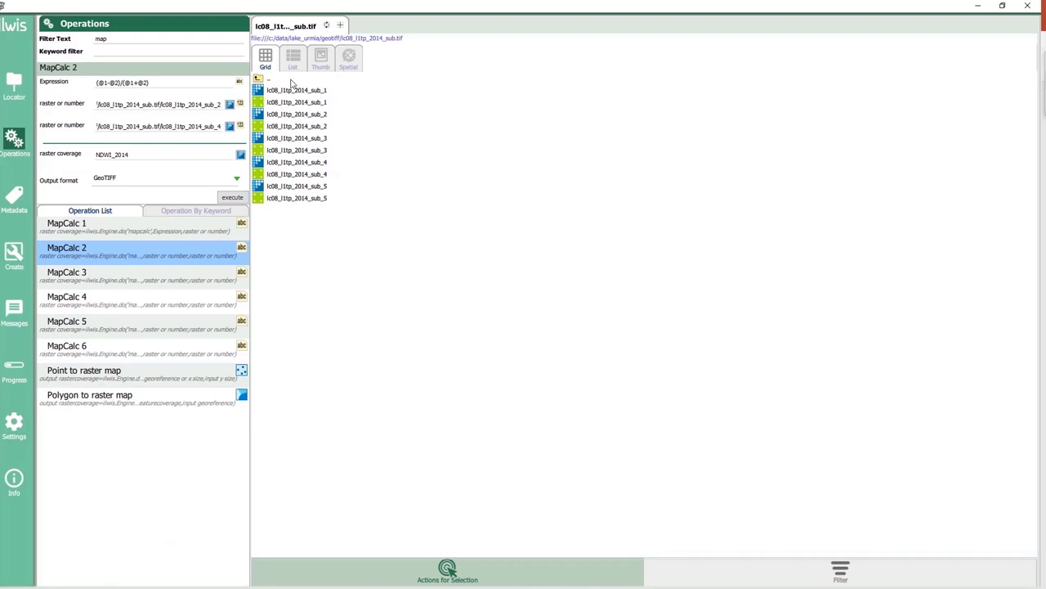
double_click(264, 80)
click(299, 201)
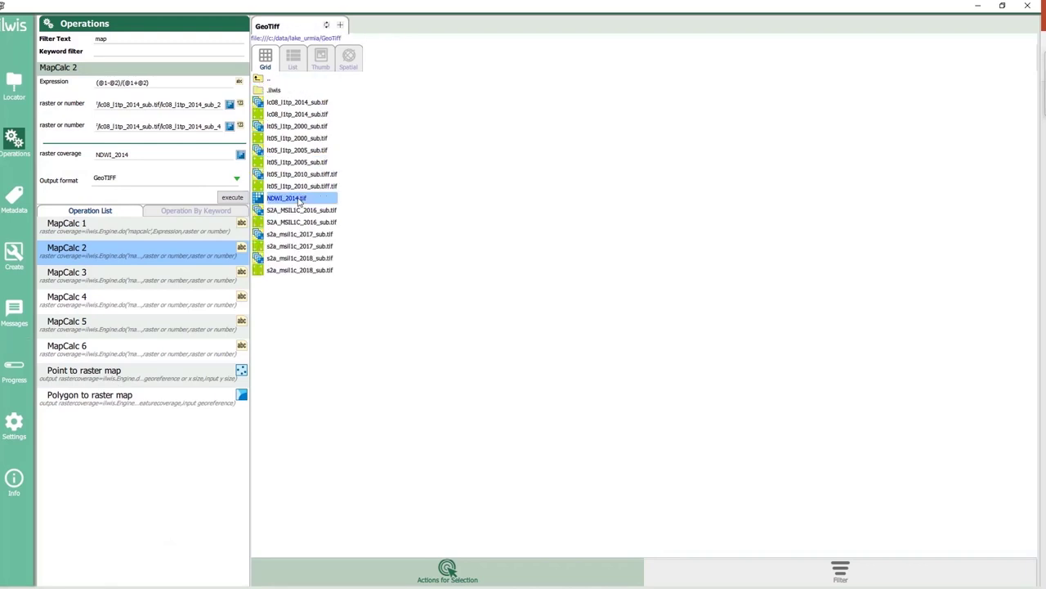
double_click(299, 200)
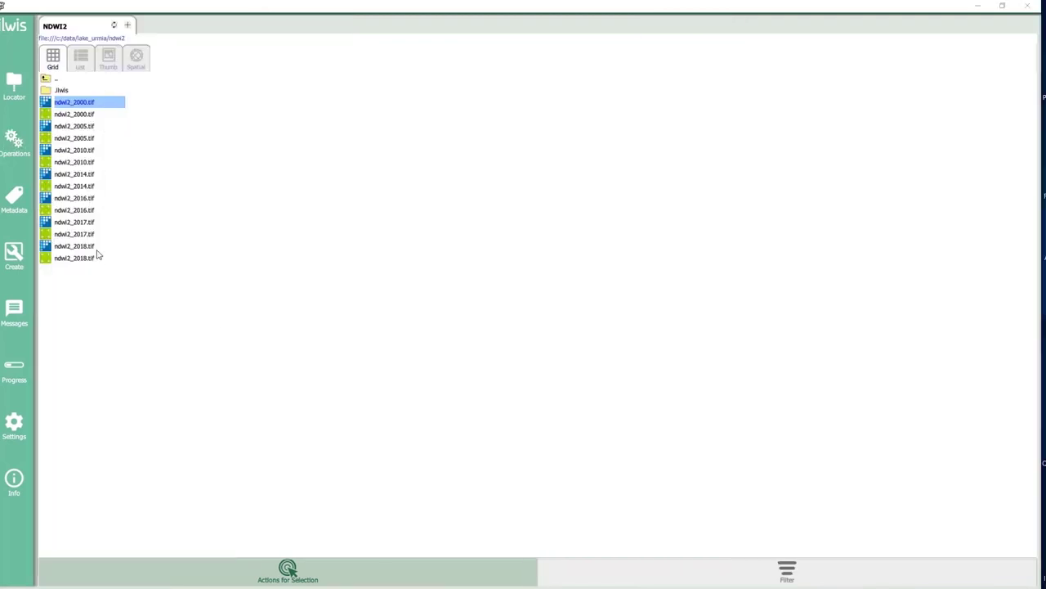
Step: Open ndwi2_2000 in a 2x2 layout with the 2010, 2017 and 2018 NDWI maps in the other panes
double_click(49, 105)
click(634, 43)
click(699, 69)
drag(47, 146, 840, 147)
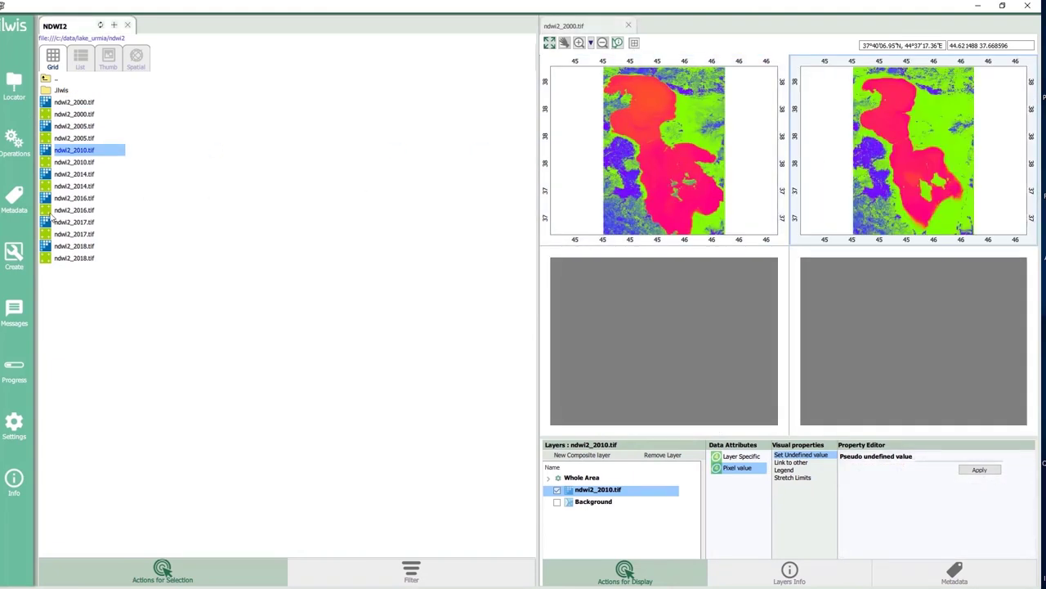
drag(49, 221, 639, 325)
drag(51, 245, 941, 356)
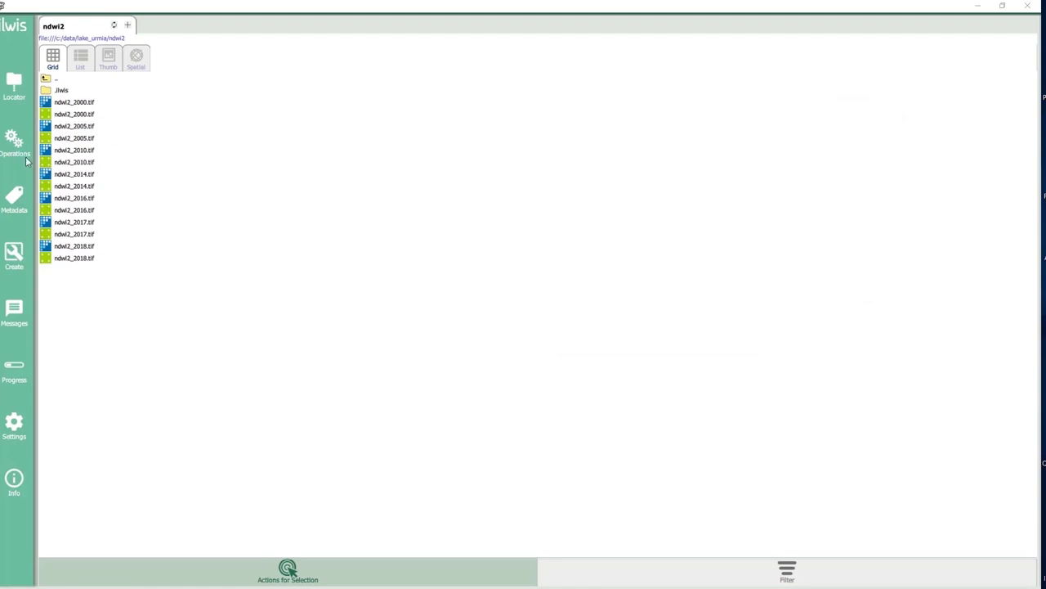
Step: Start a MapCalc 1 calculation with ndwi2_2000.tif as the input raster
click(21, 149)
click(116, 42)
text(map)
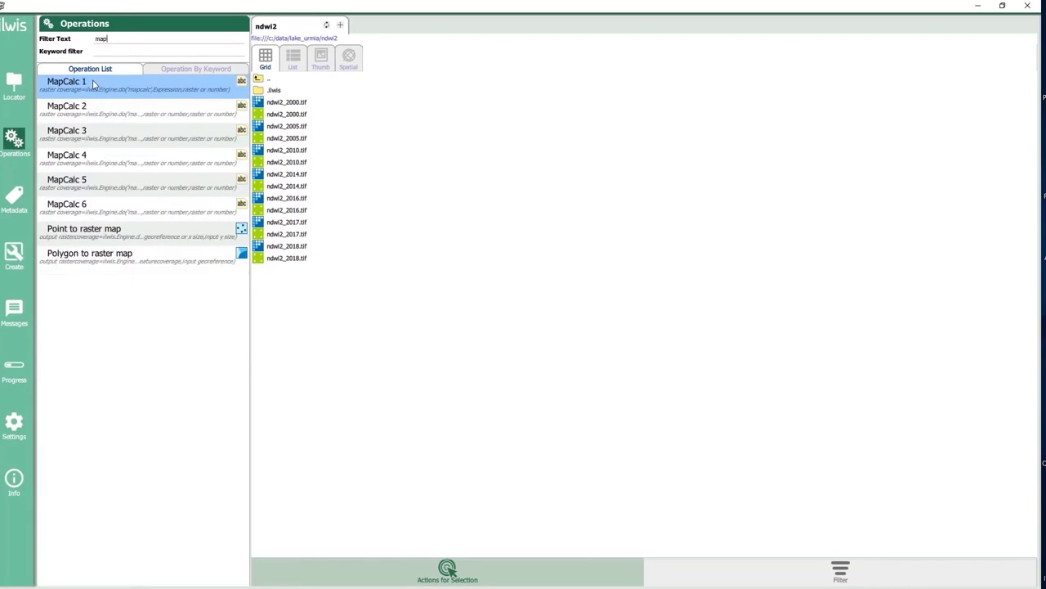
click(92, 80)
click(259, 101)
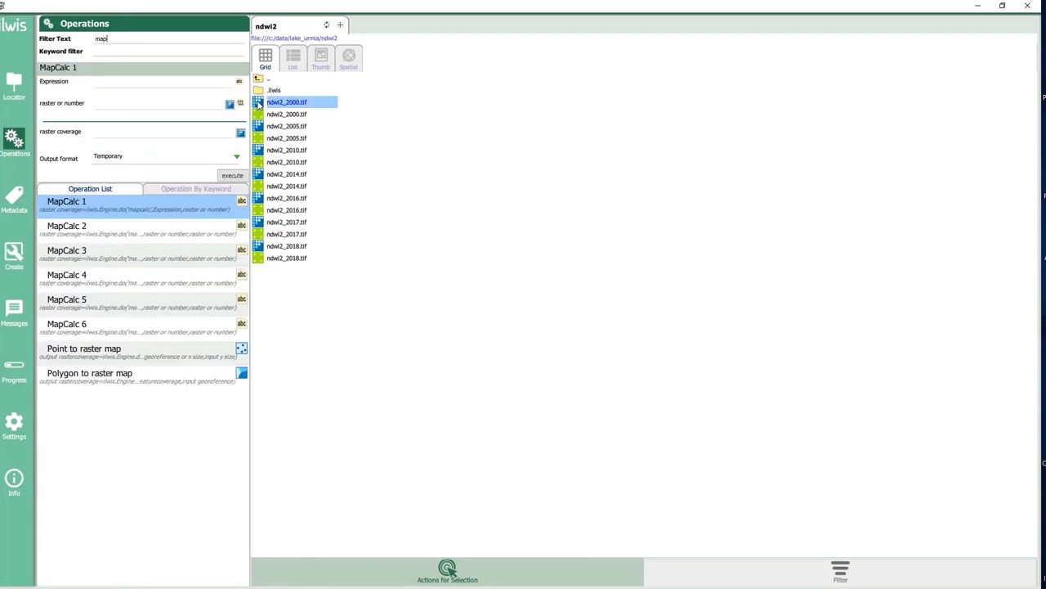
drag(259, 101, 139, 106)
Step: Output the iff(@1>0,1,0) result as water_mask_2000 in GeoTIFF format and display it
click(112, 134)
text(water mask_2000)
click(237, 158)
scroll(129, 442, down, 1)
click(118, 448)
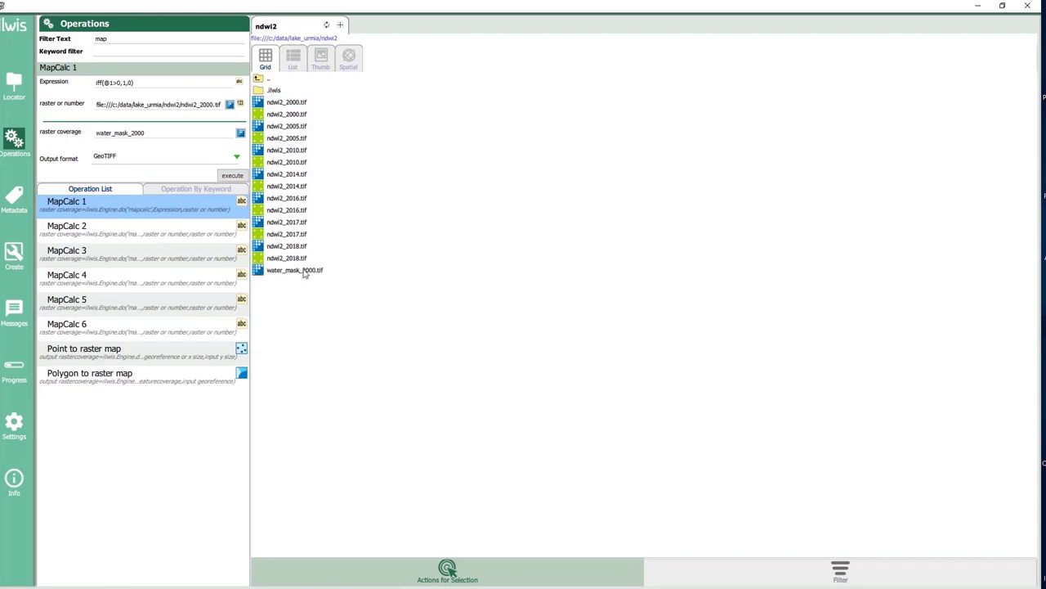
click(304, 273)
double_click(304, 272)
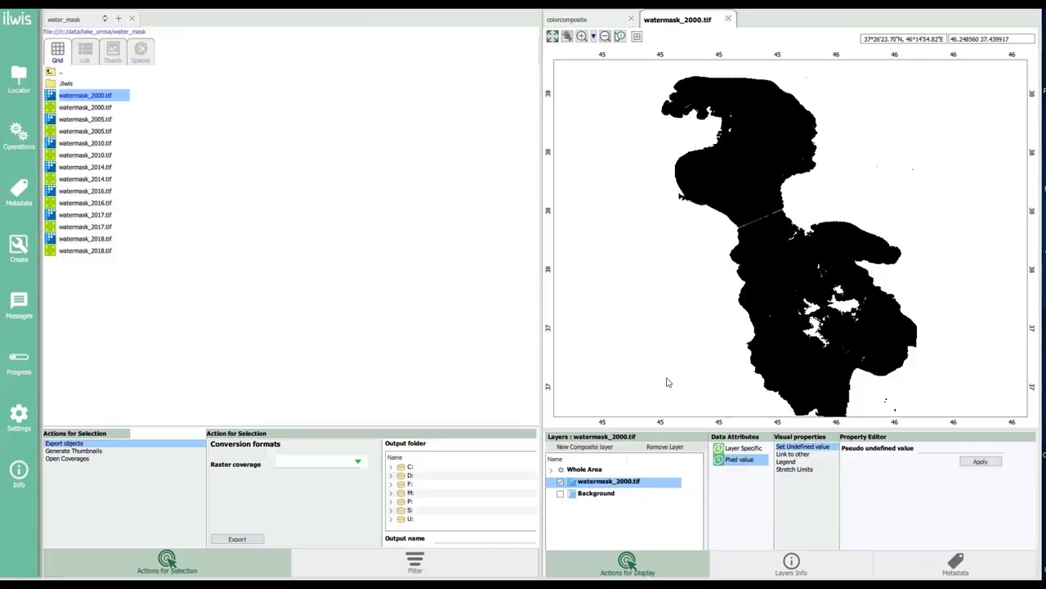
Step: Split the view into a 2x2 layout showing watermask_2010, watermask_2016 and watermask_2018 in separate panes
click(637, 36)
click(710, 85)
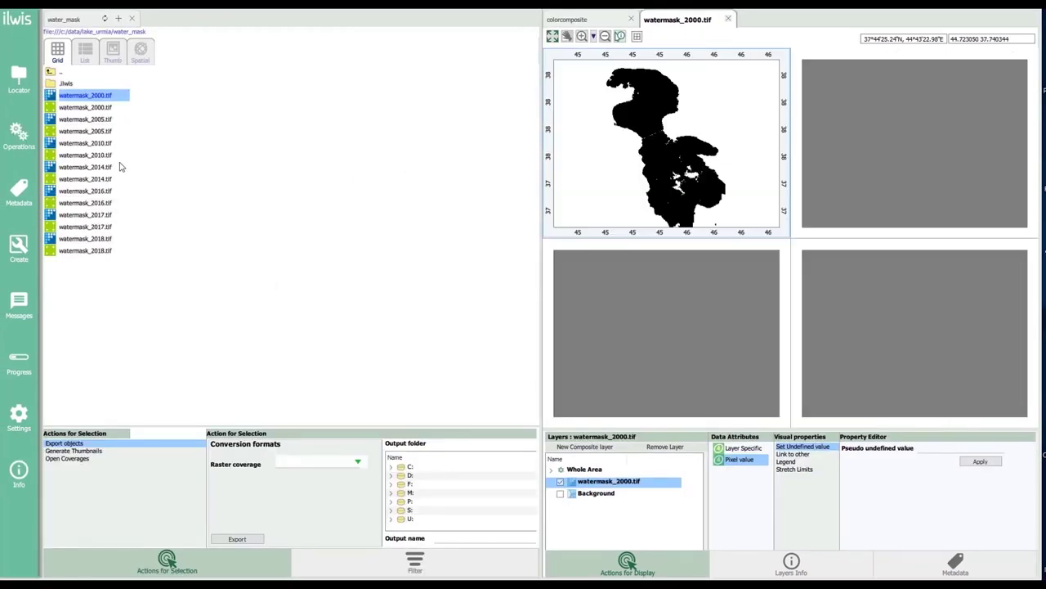
double_click(92, 144)
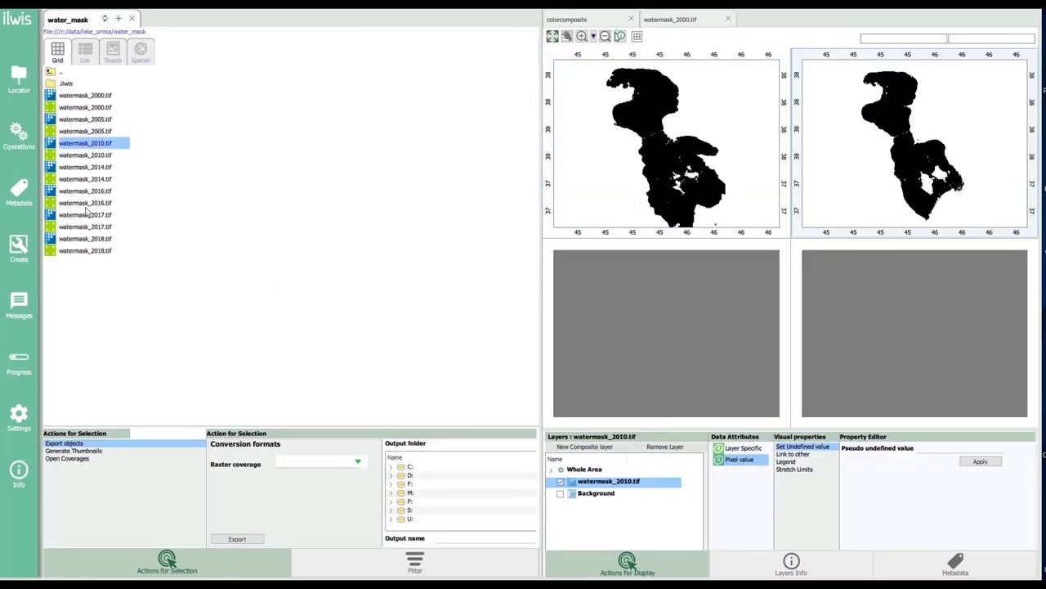
drag(87, 196, 658, 315)
click(93, 240)
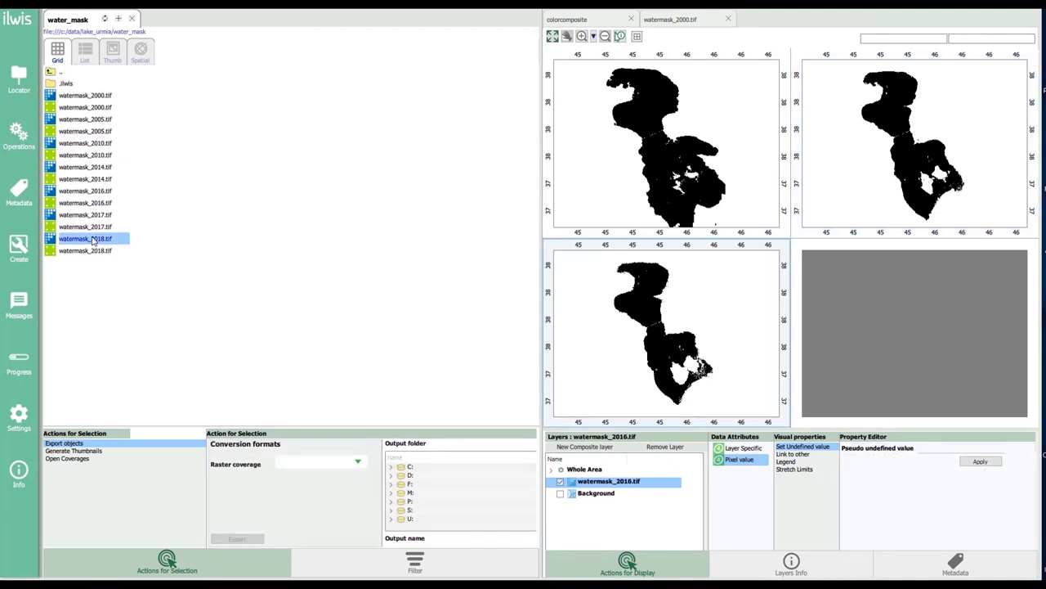
drag(93, 240, 897, 324)
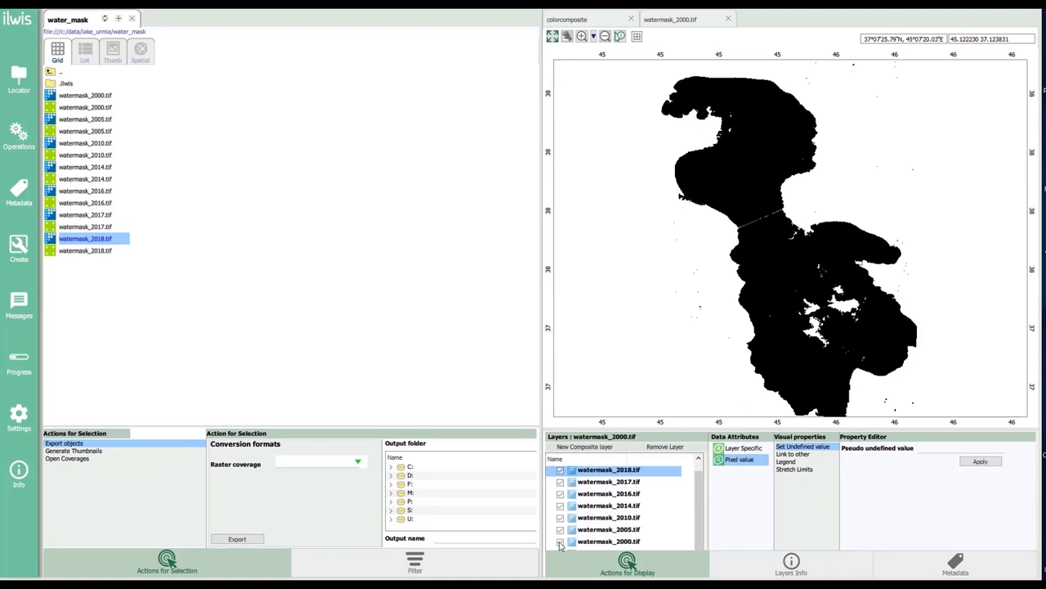
Step: Hide the 2000, 2005, 2010, 2014, 2016 and 2017 water mask layers, leaving only 2018 visible
click(560, 541)
click(560, 529)
click(560, 516)
click(560, 505)
click(560, 493)
click(560, 482)
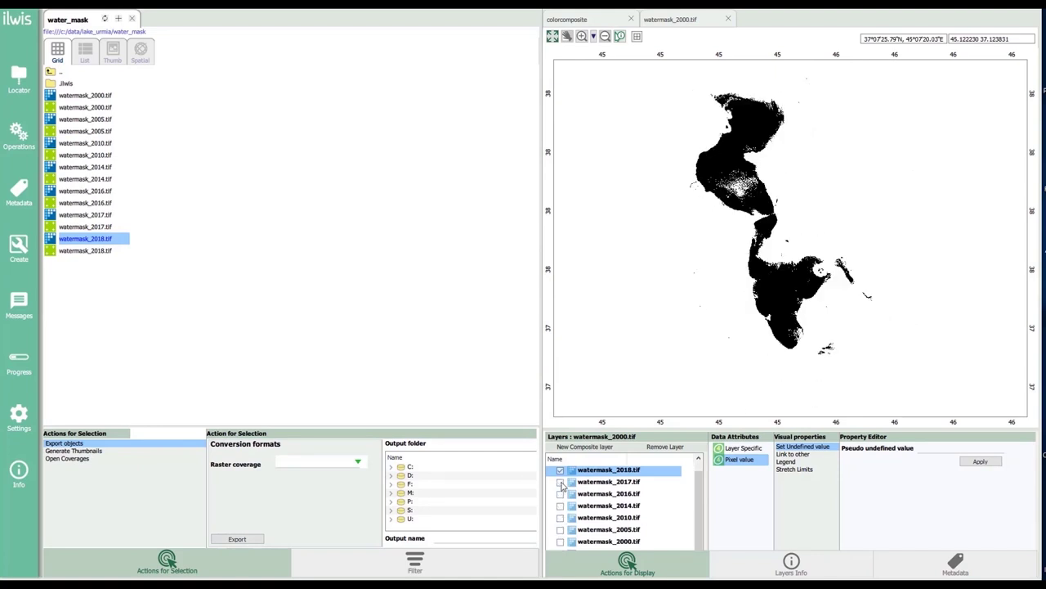
Step: Switch to the colorcomposite map showing Lake Urmia's changing extent in blue, cyan and white
click(574, 19)
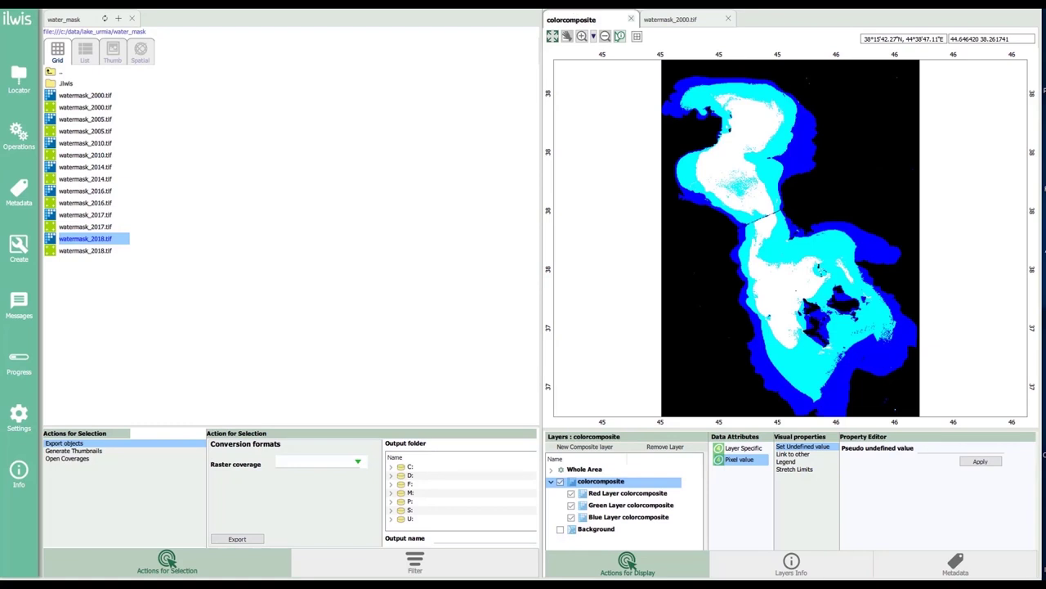